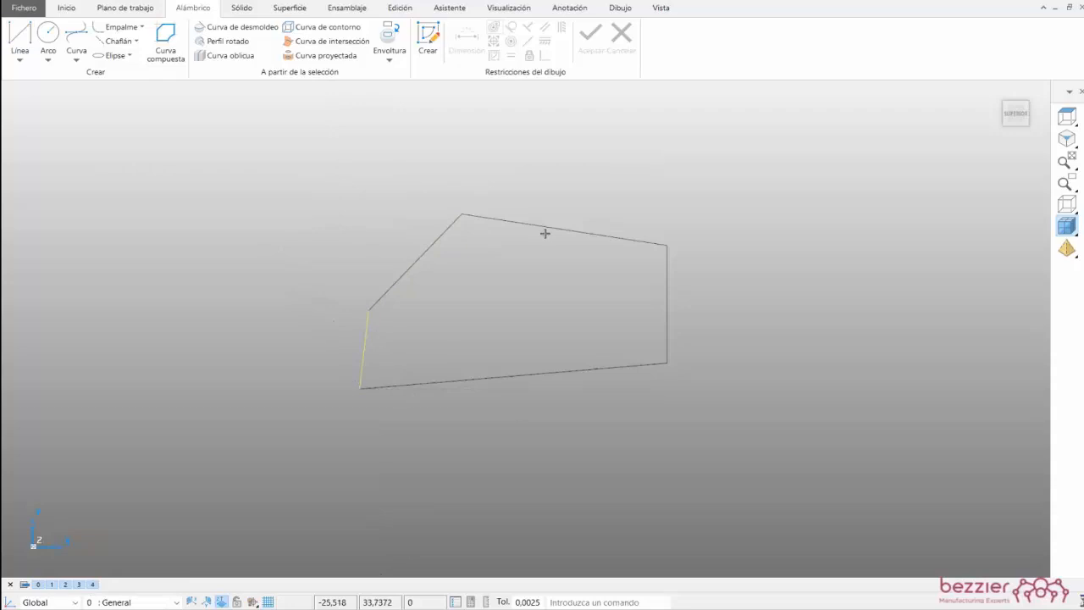
# - Stretch the slanted line's upper end away from the profile, and delete all the lines of the existing five-sided outline
pyautogui.moveTo(456, 220); pyautogui.dragTo(413, 160)
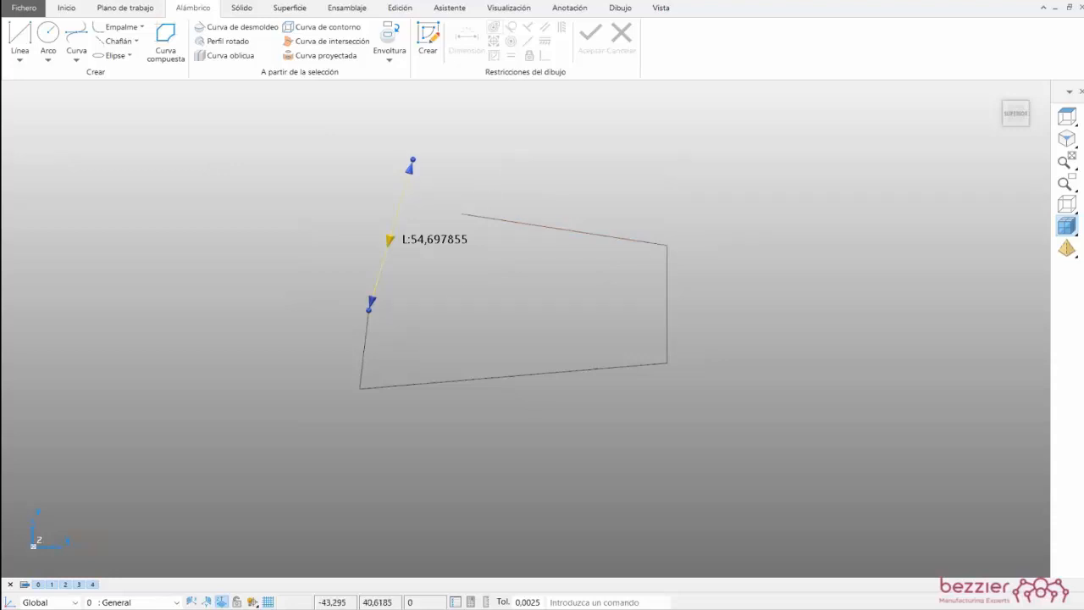
pyautogui.click(636, 465)
pyautogui.moveTo(636, 465); pyautogui.dragTo(772, 469)
pyautogui.press('Delete')
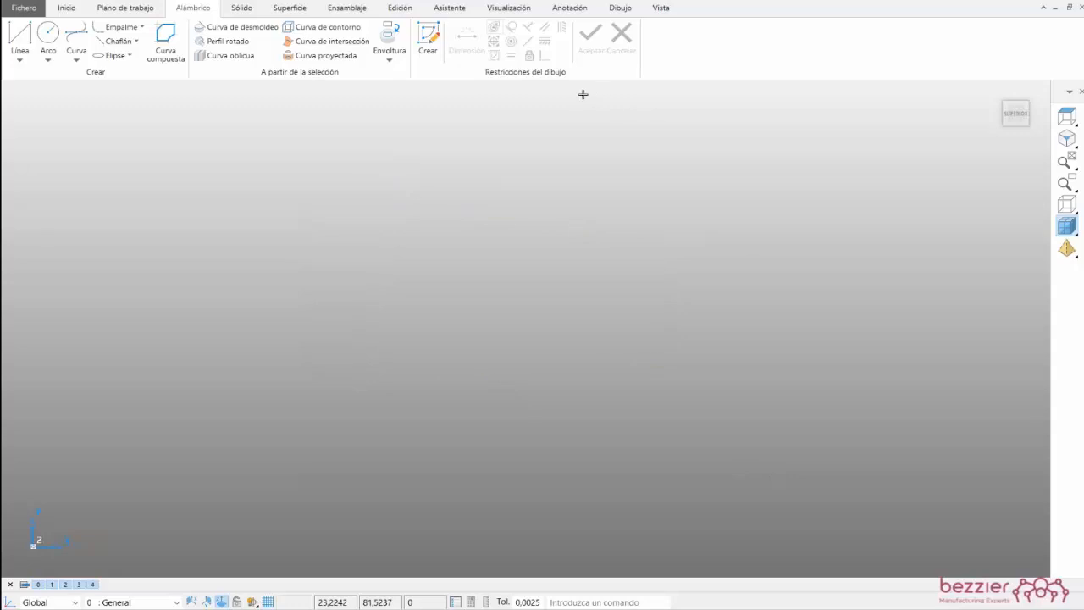
# - Create a sketch and draw connected lines from the origin, starting with a 29-long horizontal line, forming the lower notch and the stepped right side
pyautogui.click(430, 40)
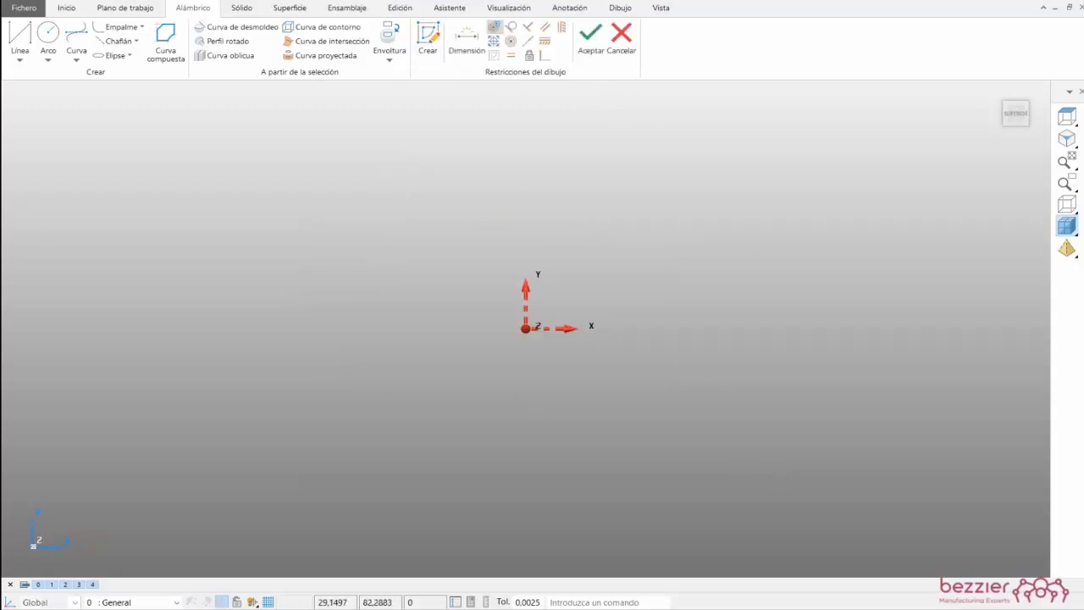
pyautogui.click(20, 35)
pyautogui.click(525, 328)
pyautogui.click(612, 328)
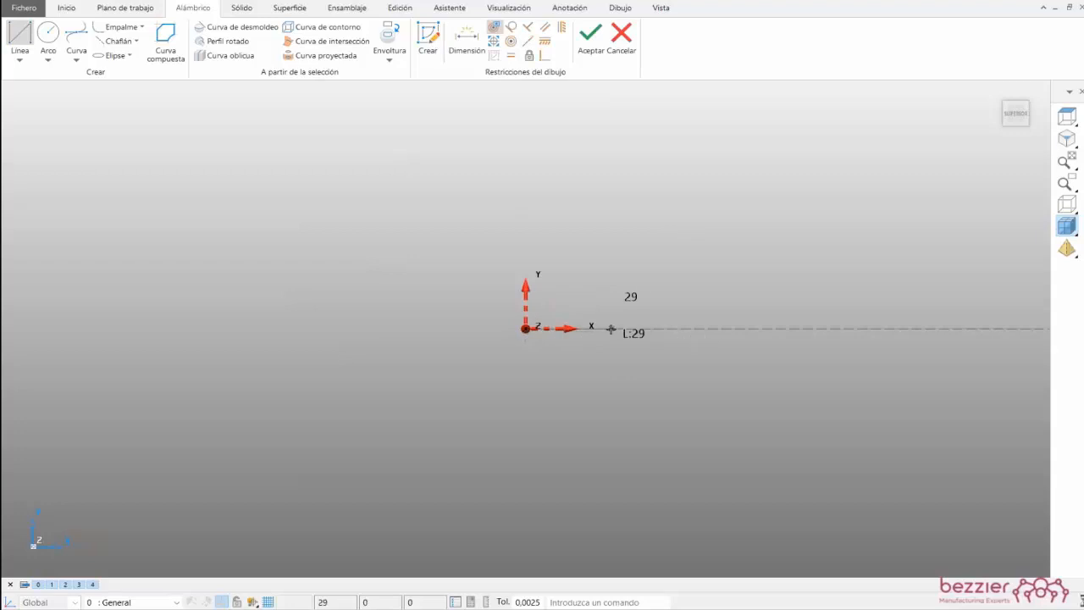
pyautogui.click(645, 296)
pyautogui.click(714, 360)
pyautogui.click(813, 336)
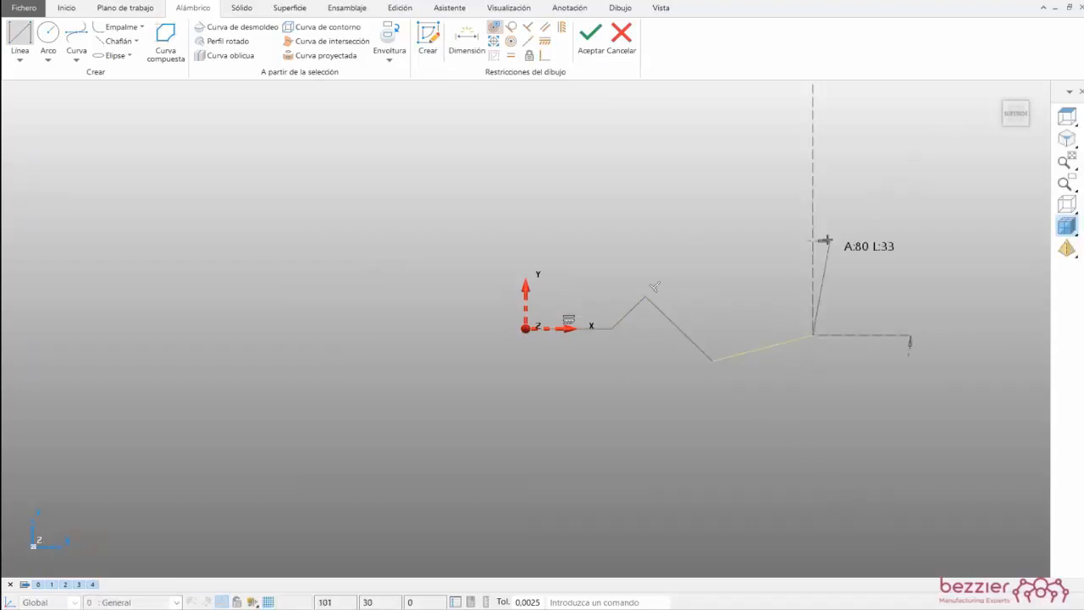
pyautogui.click(813, 227)
pyautogui.click(715, 200)
pyautogui.click(716, 144)
pyautogui.click(819, 144)
pyautogui.click(819, 89)
# - Continue the connected lines along the V-notched top and the notched left side, closing the outline at the origin
pyautogui.click(666, 90)
pyautogui.click(649, 172)
pyautogui.click(584, 88)
pyautogui.click(481, 160)
pyautogui.click(552, 166)
pyautogui.click(566, 218)
pyautogui.click(489, 224)
pyautogui.click(525, 328)
pyautogui.press('Escape')
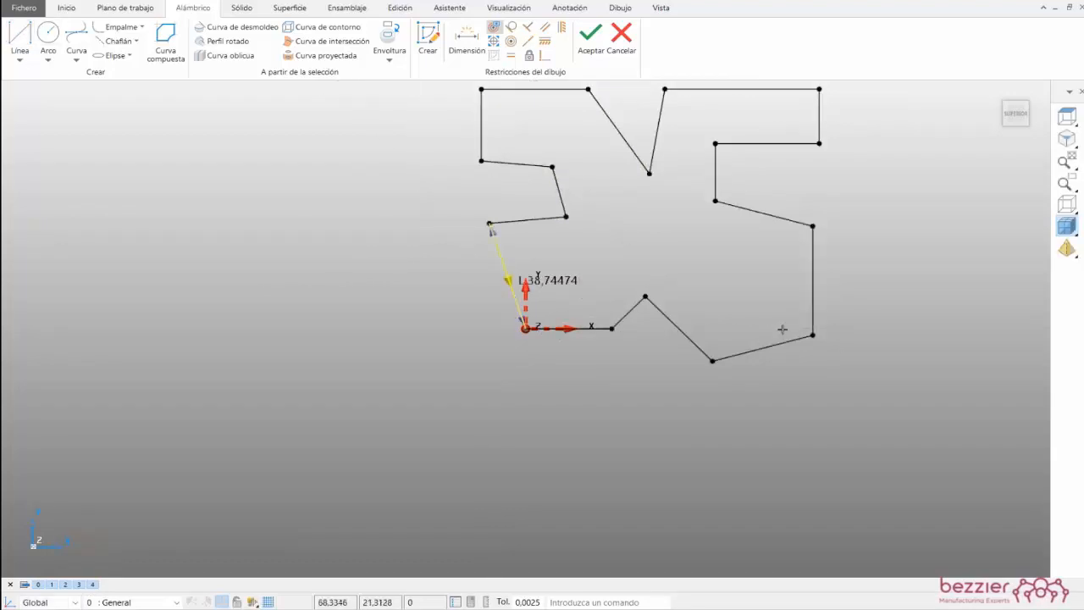
# - Delete the horizontal constraint on the upper-right edge and move that edge's left end point upward
pyautogui.moveTo(624, 198); pyautogui.dragTo(574, 263, button='middle')
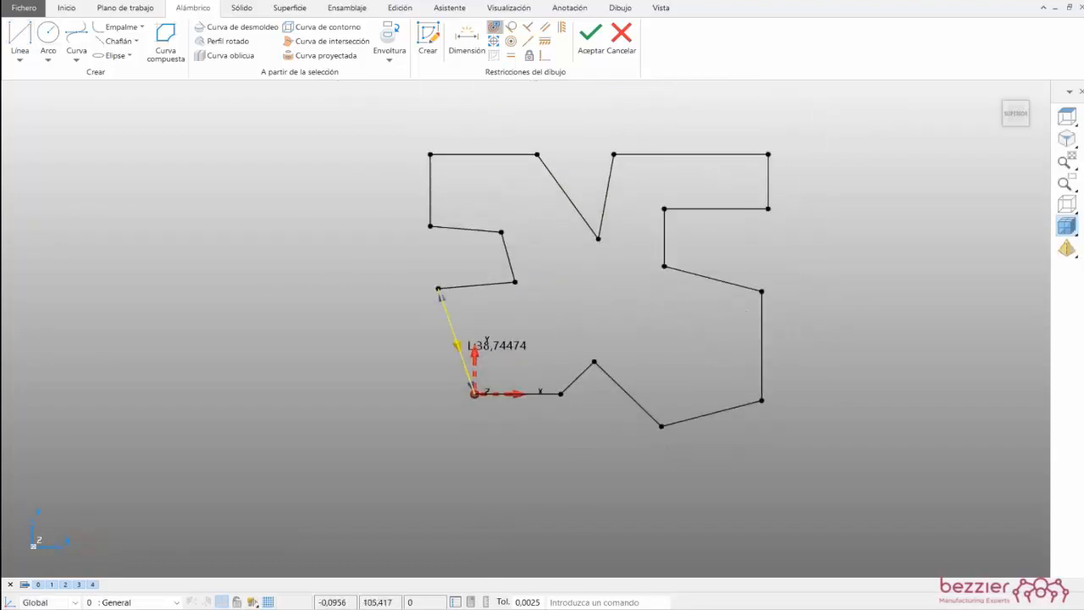
pyautogui.click(494, 29)
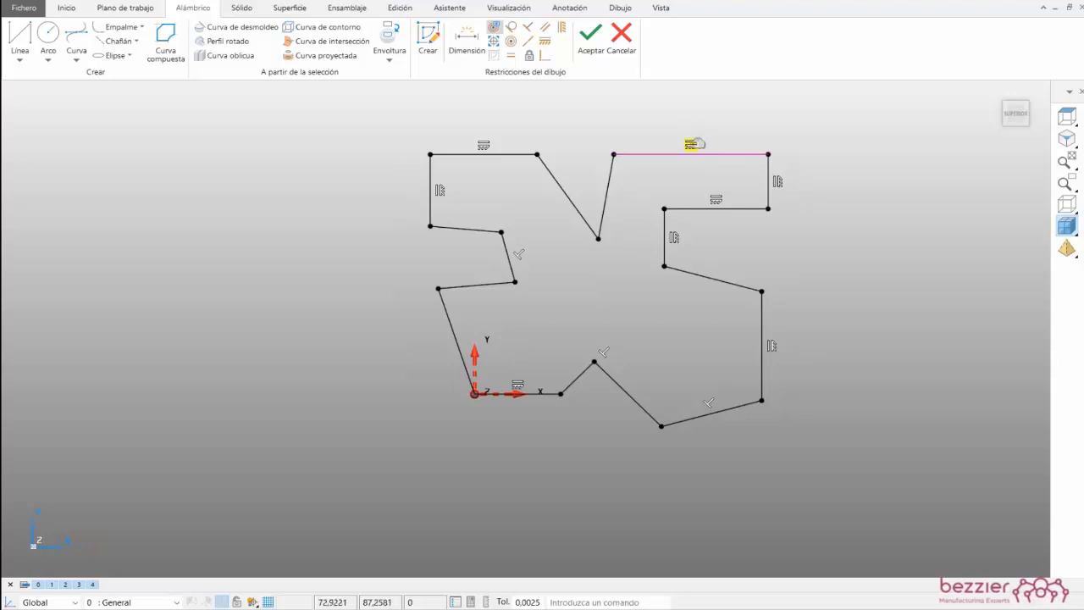
pyautogui.rightClick(693, 145)
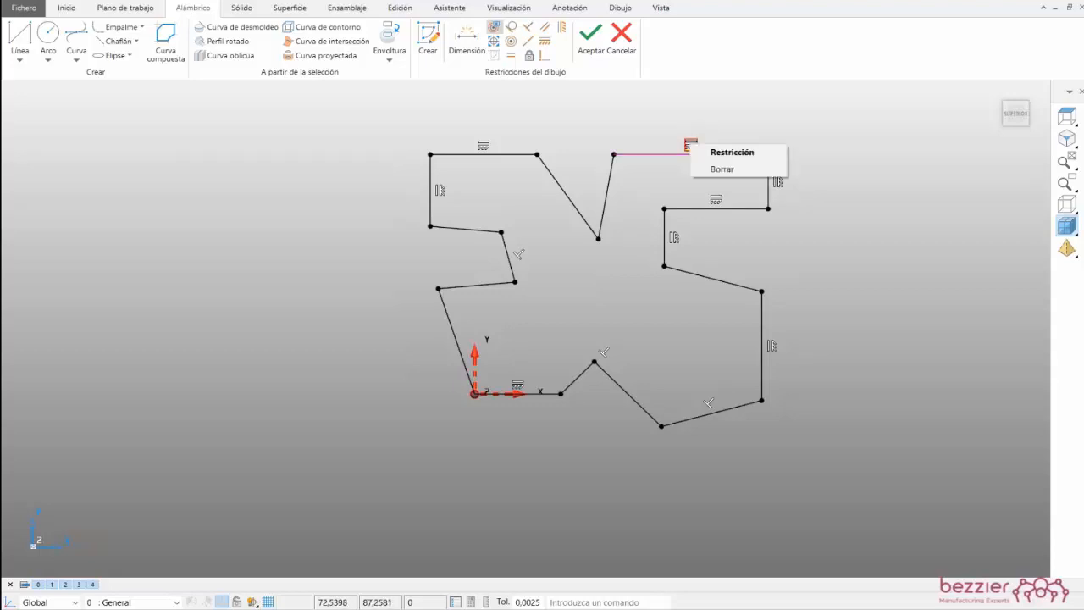
pyautogui.click(720, 170)
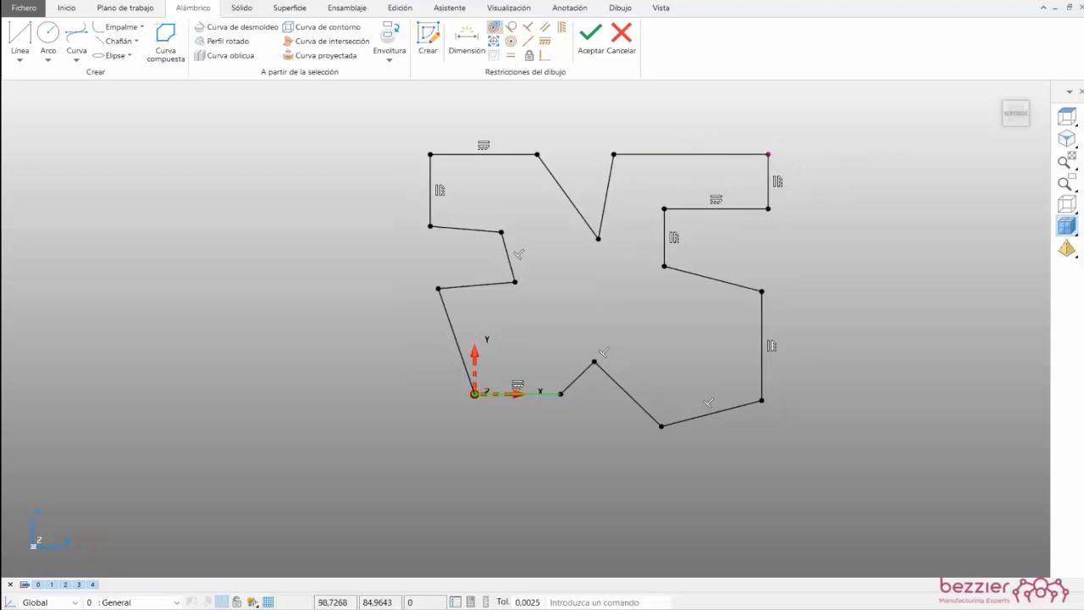
pyautogui.moveTo(613, 154); pyautogui.dragTo(632, 110)
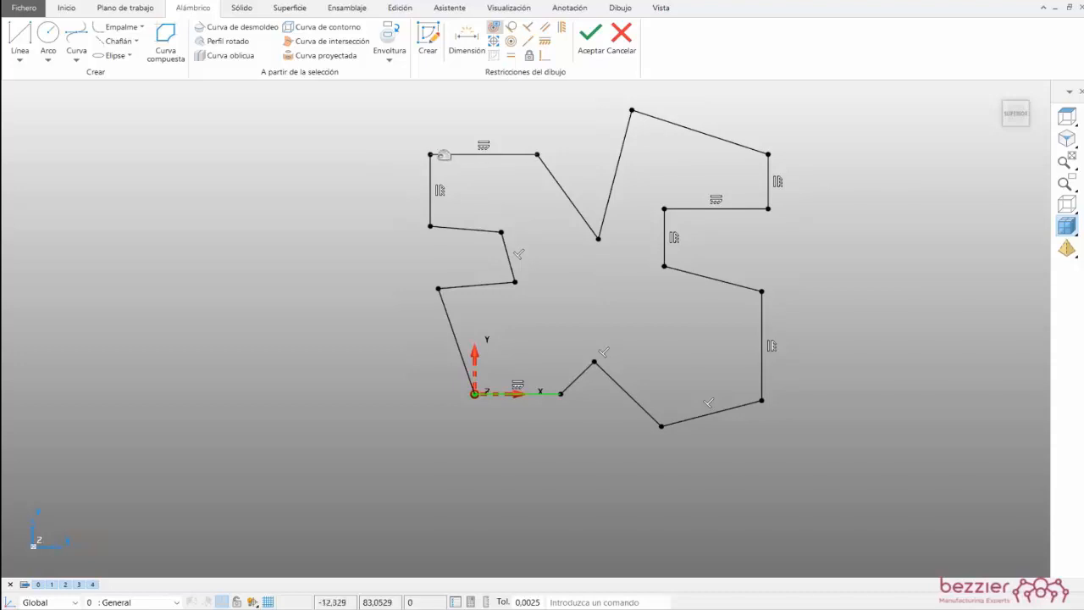
# - Move the upper-left corner outward and back, and delete the vertical constraint on the upper-left side edge
pyautogui.moveTo(433, 150); pyautogui.dragTo(356, 118)
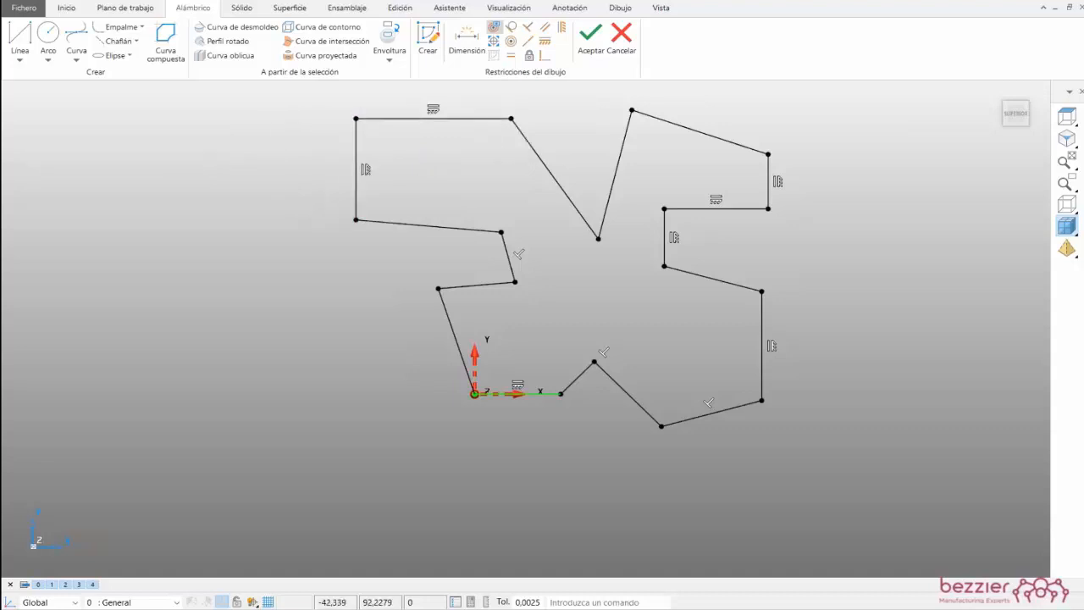
pyautogui.moveTo(356, 119); pyautogui.dragTo(424, 150)
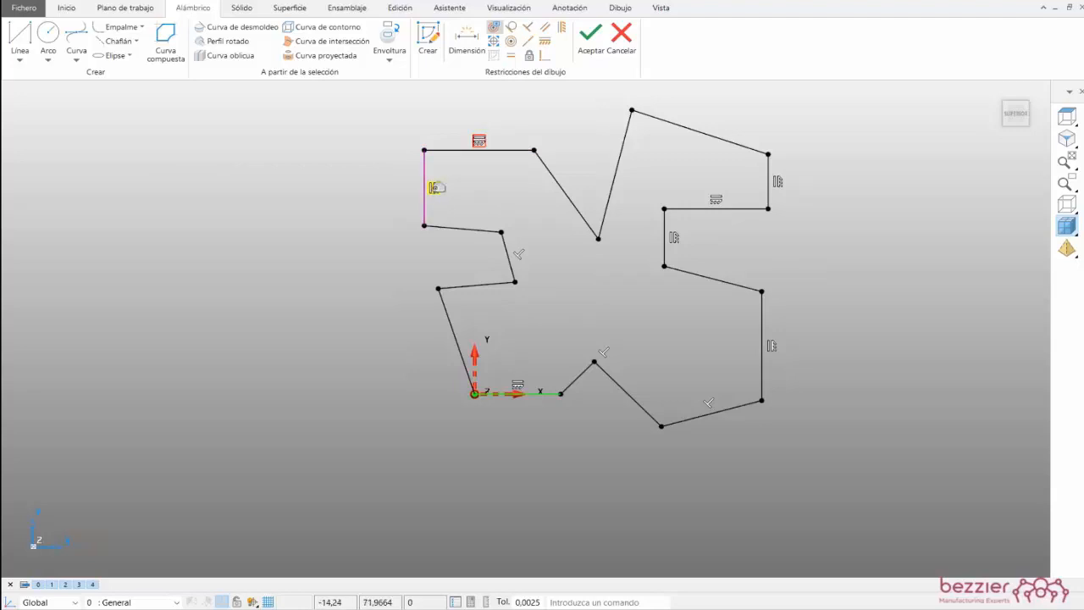
pyautogui.rightClick(439, 192)
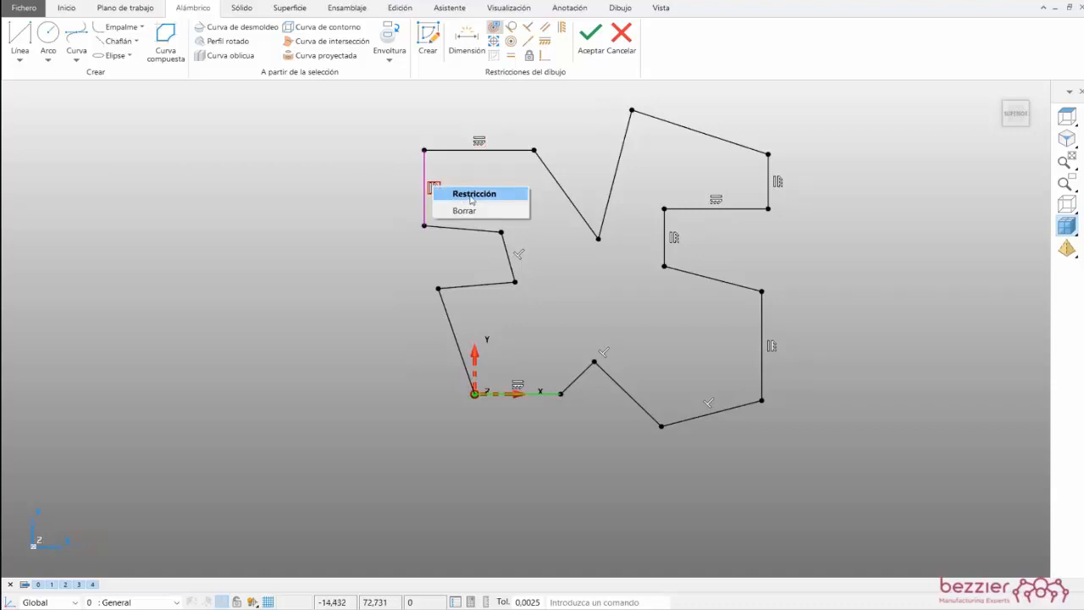
pyautogui.click(464, 210)
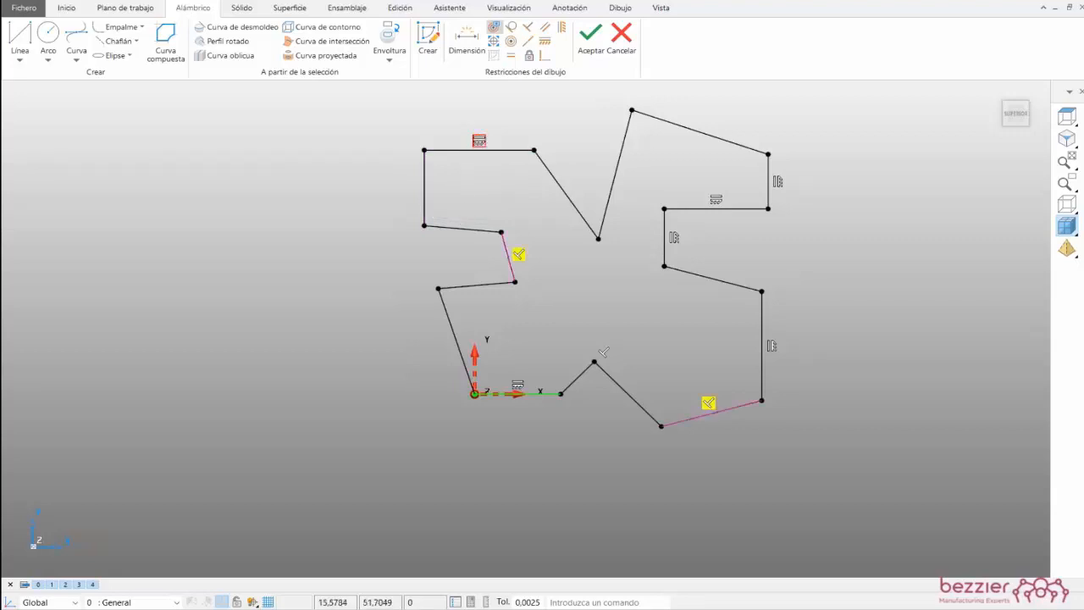
# - Delete all remaining horizontal, vertical and perpendicular constraints together, and move the upper-left corner slightly outward
pyautogui.keyDown('shift'); pyautogui.click(518, 254); pyautogui.keyUp('shift')
pyautogui.keyDown('shift'); pyautogui.click(517, 385); pyautogui.keyUp('shift')
pyautogui.keyDown('shift'); pyautogui.click(603, 352); pyautogui.keyUp('shift')
pyautogui.keyDown('shift'); pyautogui.click(771, 345); pyautogui.keyUp('shift')
pyautogui.keyDown('shift'); pyautogui.click(673, 237); pyautogui.keyUp('shift')
pyautogui.keyDown('shift'); pyautogui.click(716, 199); pyautogui.keyUp('shift')
pyautogui.keyDown('shift'); pyautogui.click(777, 181); pyautogui.keyUp('shift')
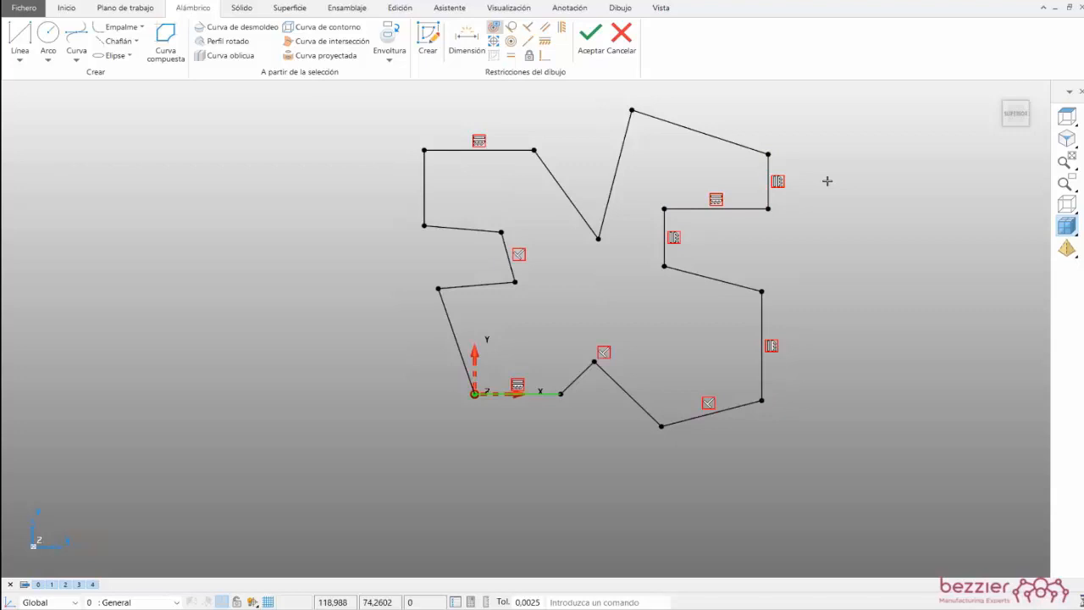
pyautogui.press('Delete')
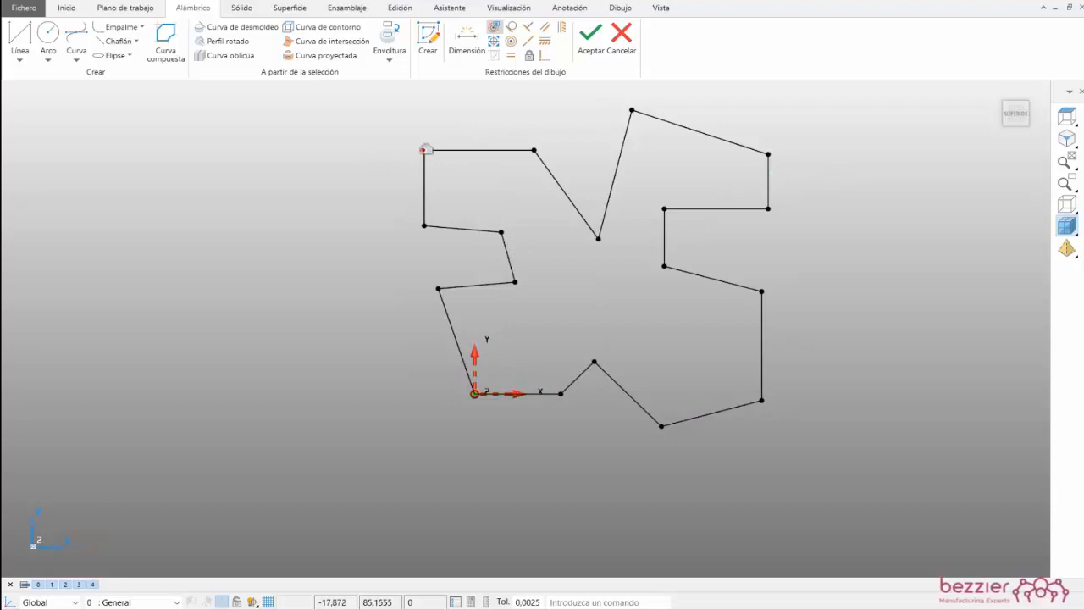
pyautogui.moveTo(424, 150); pyautogui.dragTo(410, 130)
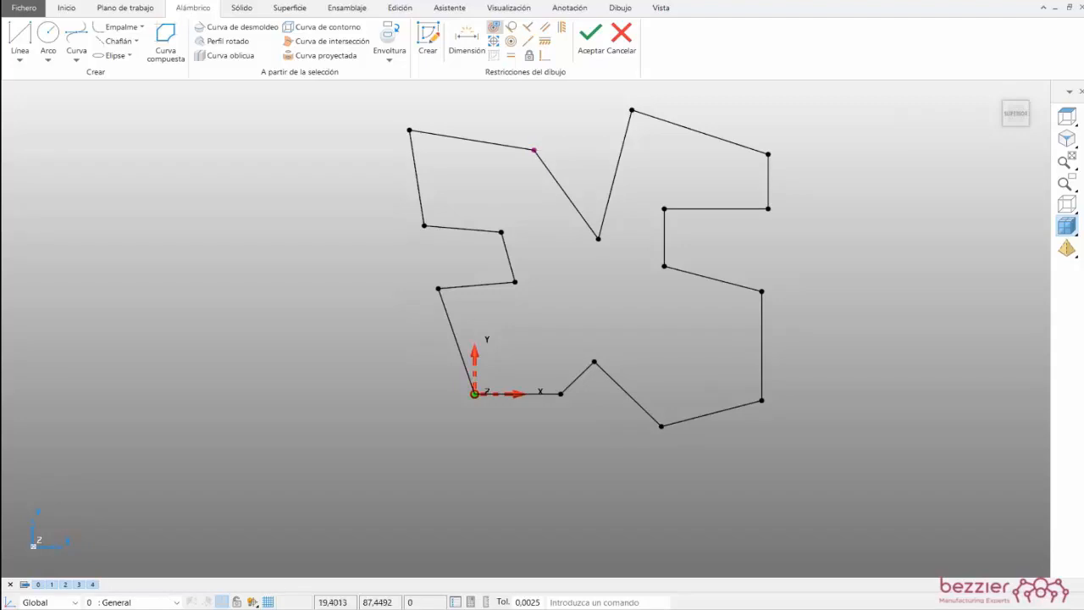
# - Move the sketch's origin to the profile's upper-left corner and return it to the lower-left corner
pyautogui.click(495, 30)
pyautogui.click(410, 129)
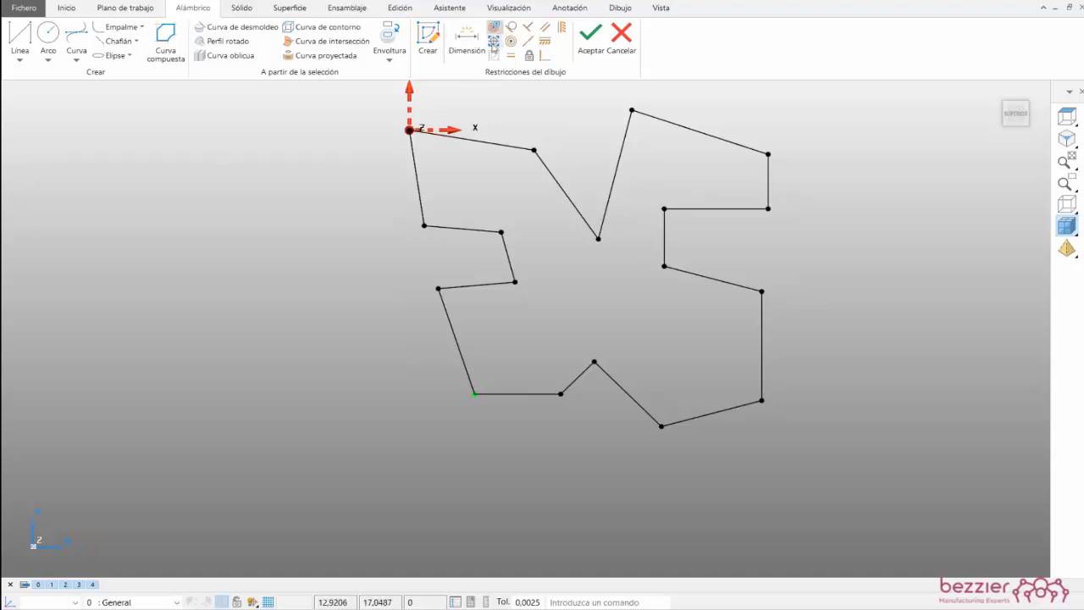
pyautogui.click(476, 393)
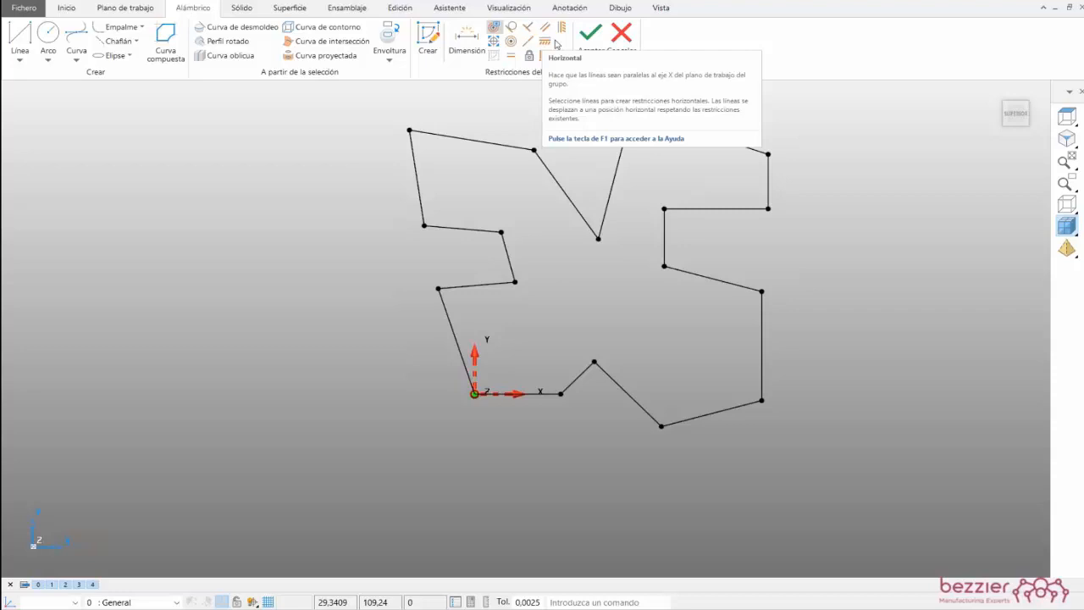
# - Constrain the bottom edge at the origin as horizontal and the left edge at the origin as vertical
pyautogui.click(548, 43)
pyautogui.click(537, 393)
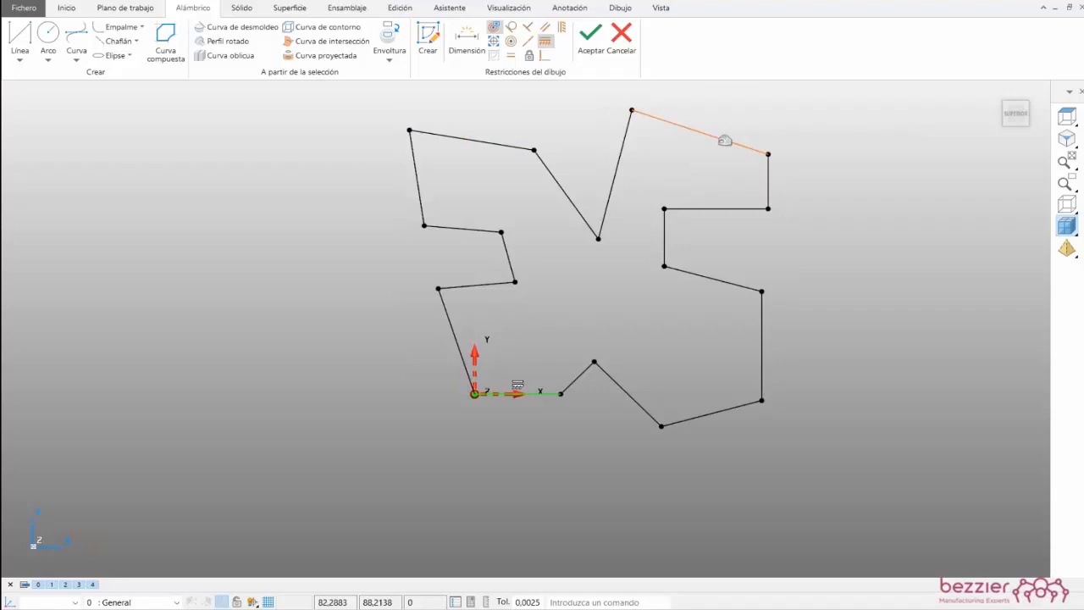
pyautogui.click(563, 31)
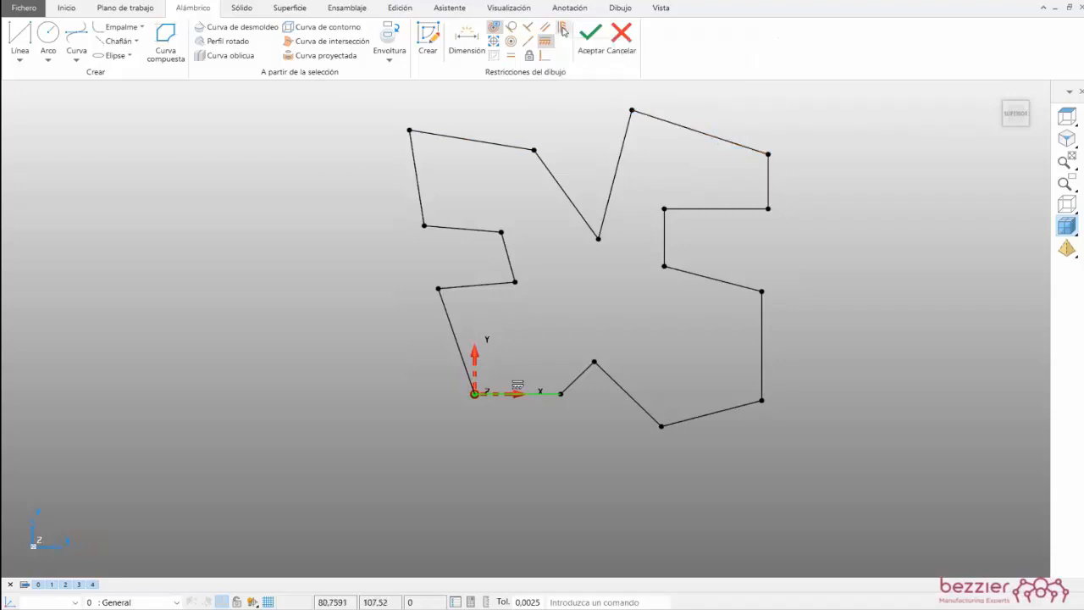
pyautogui.click(459, 328)
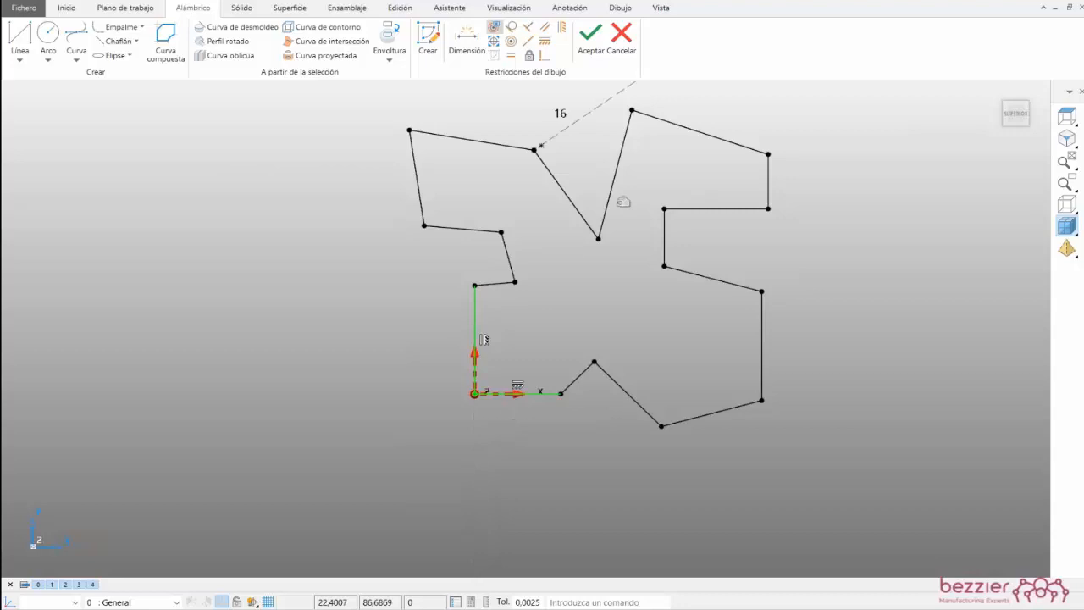
# - Make the two sides of the lower notch perpendicular, and likewise the two sides of the upper notch
pyautogui.click(529, 28)
pyautogui.click(622, 381)
pyautogui.click(567, 183)
pyautogui.click(621, 175)
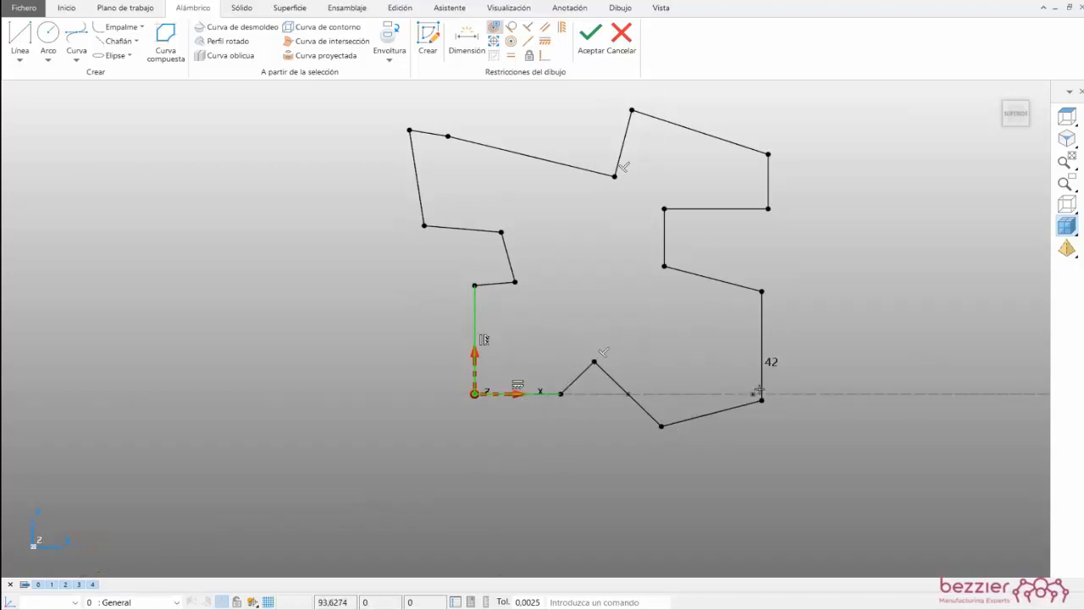
# - Make the two bottom edges collinear and the two left edges collinear
pyautogui.click(528, 42)
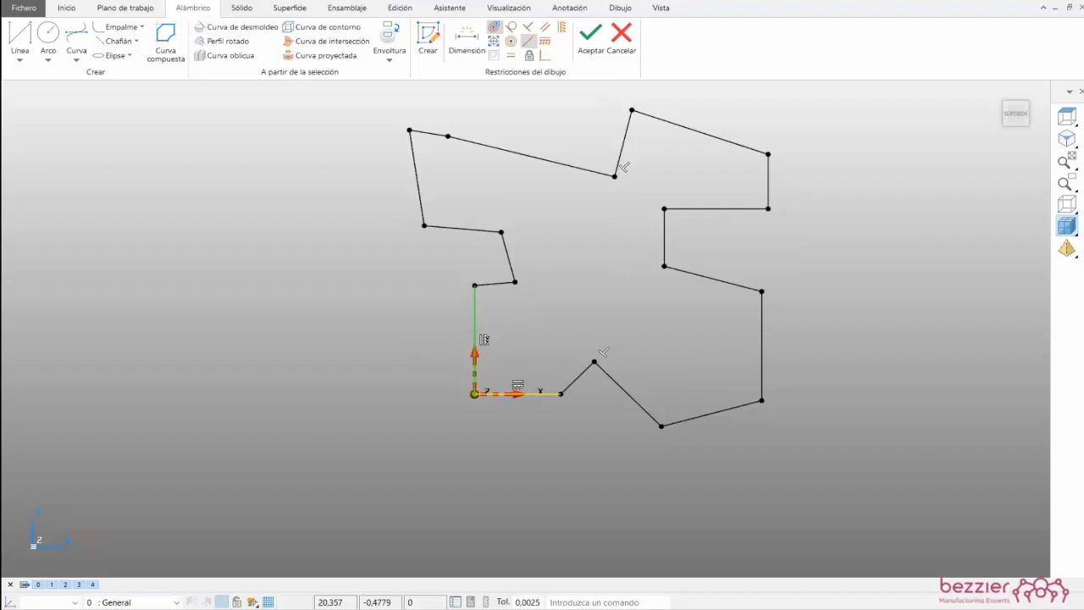
pyautogui.click(696, 416)
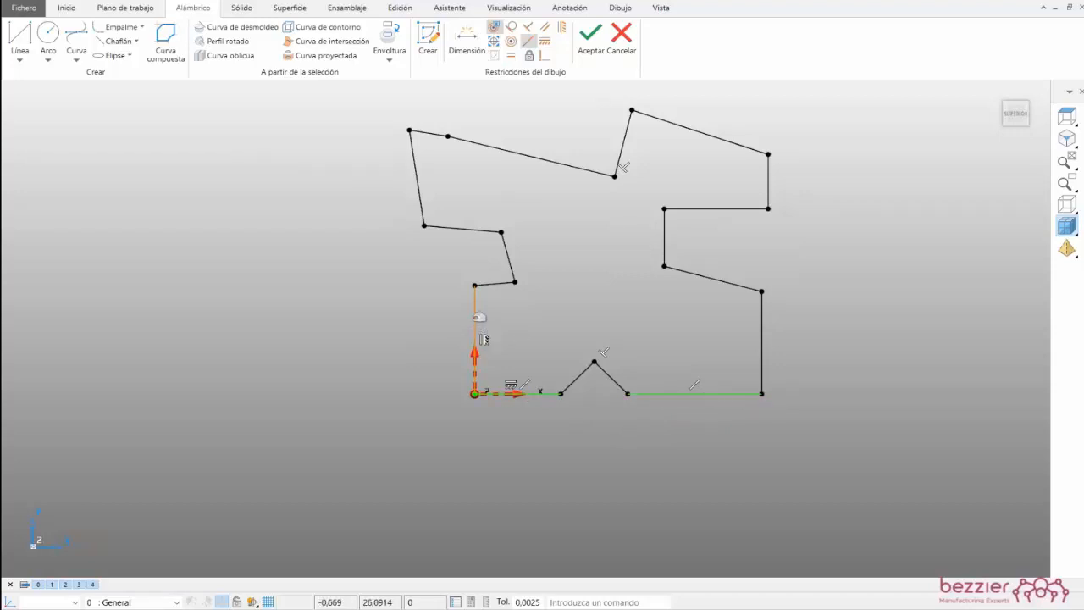
pyautogui.click(417, 177)
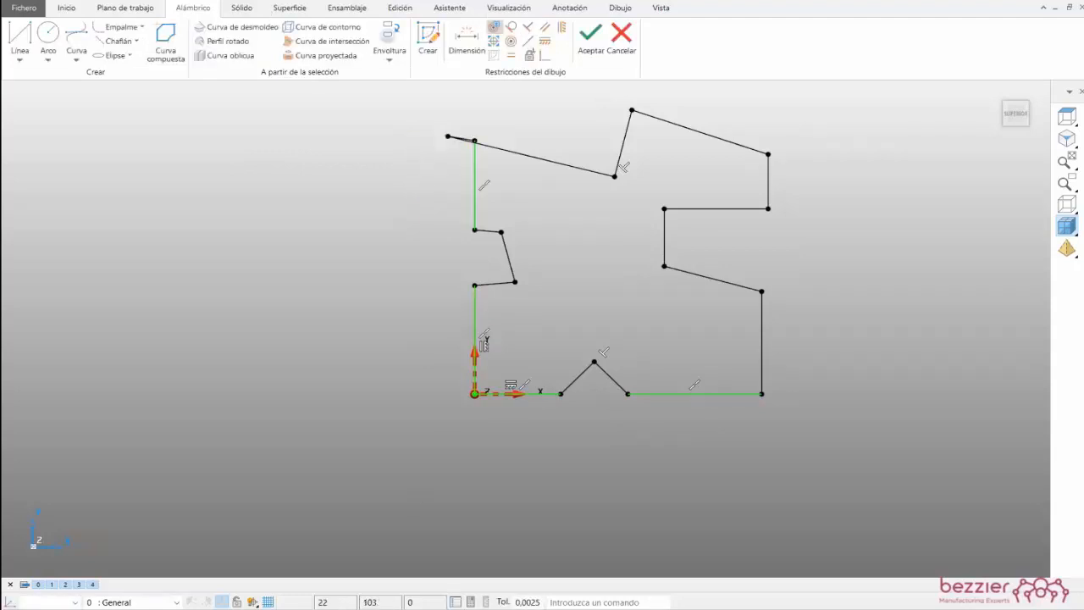
# - Move the upper-left edge's free end back toward the upper notch, and make both top edges parallel to the bottom edges
pyautogui.moveTo(449, 135)
pyautogui.mouseDown()
pyautogui.moveTo(532, 129)
pyautogui.moveTo(534, 113)
pyautogui.mouseUp()
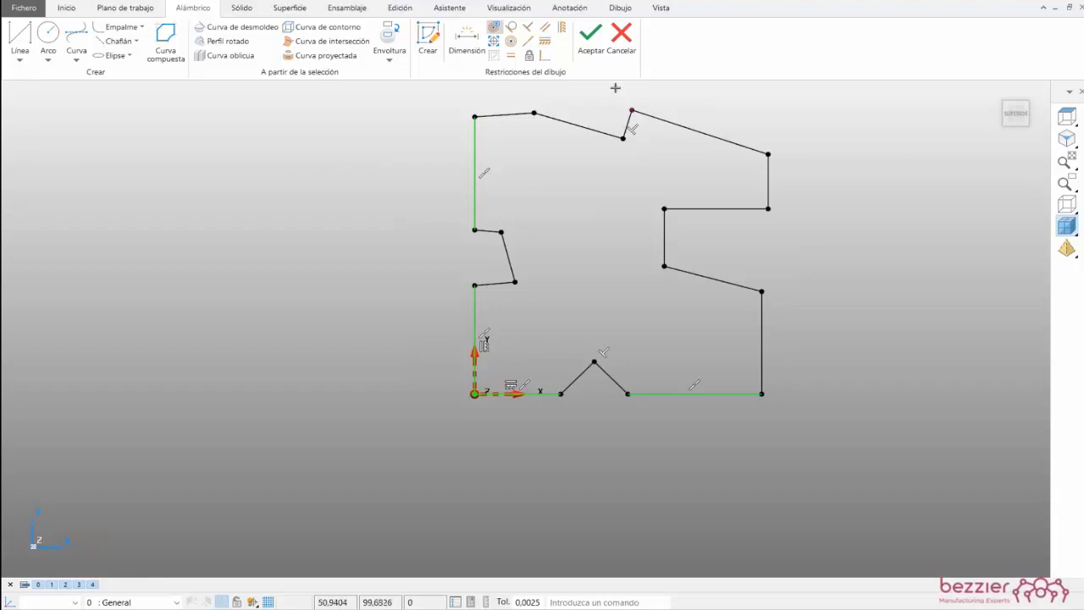
pyautogui.click(545, 30)
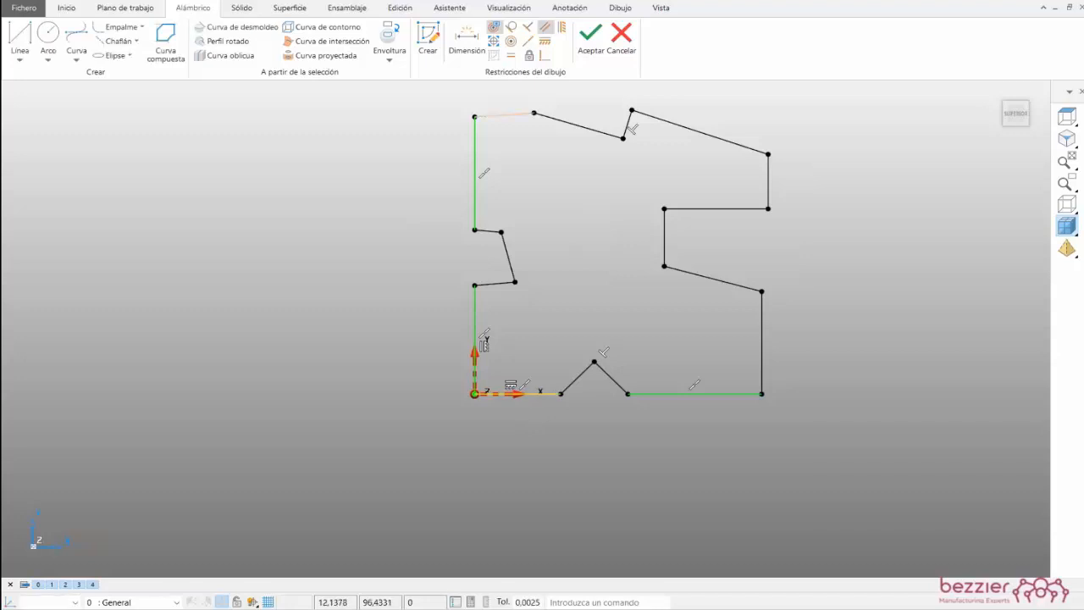
pyautogui.click(509, 114)
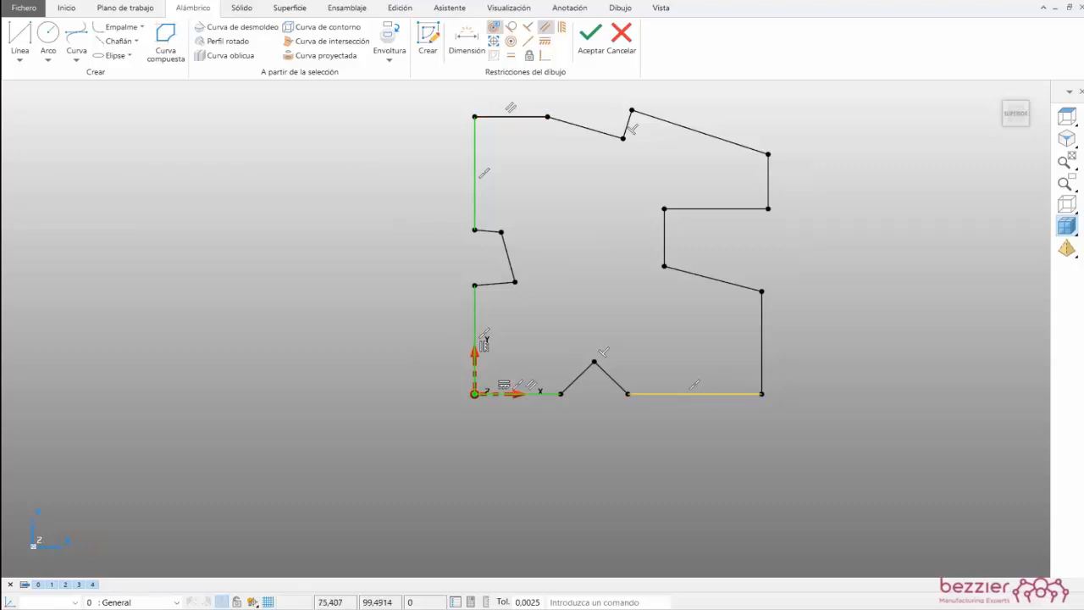
pyautogui.click(697, 131)
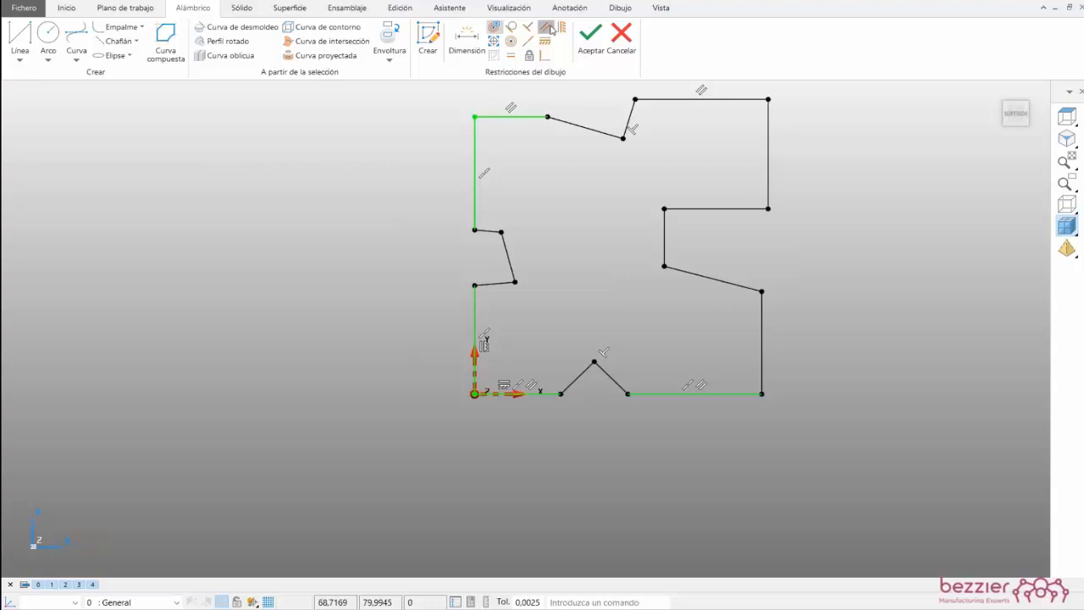
# - Apply equal-length constraints to the two sides of each notch and between the lower and upper notches
pyautogui.click(511, 57)
pyautogui.click(578, 126)
pyautogui.click(627, 119)
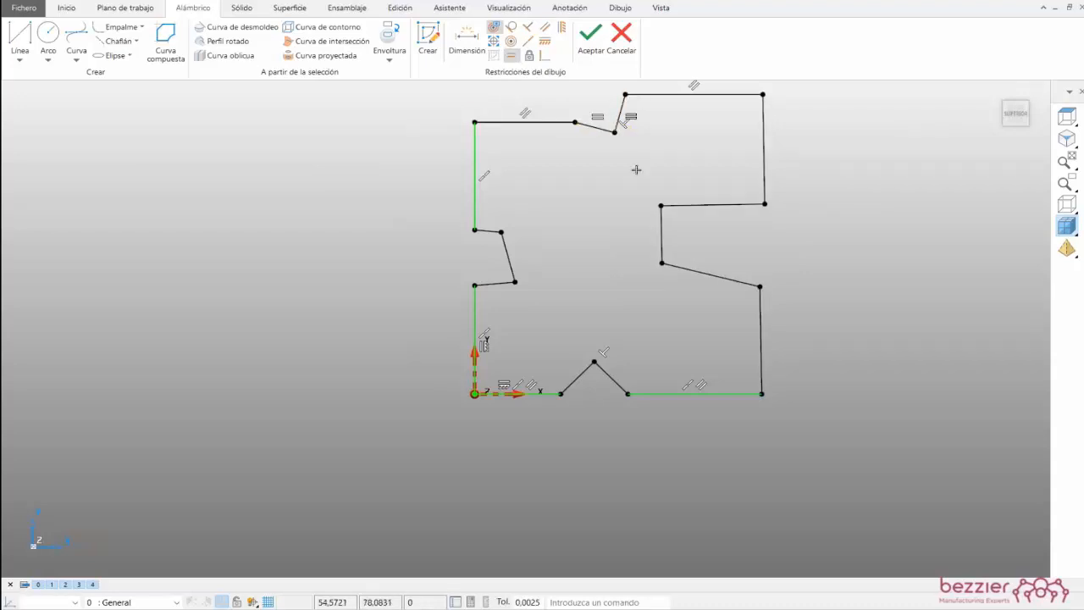
pyautogui.click(577, 378)
pyautogui.click(617, 383)
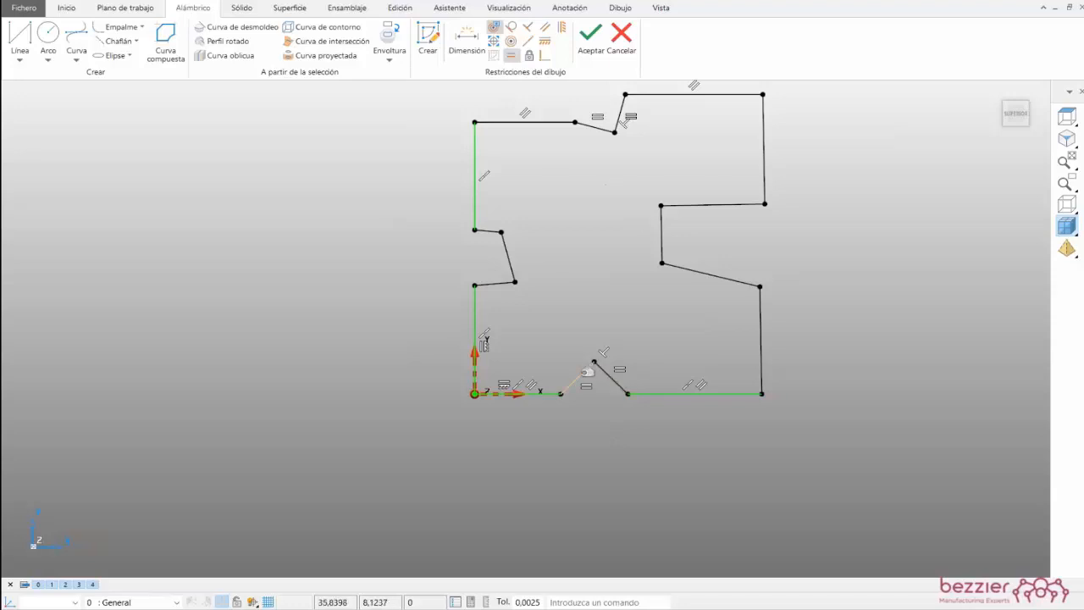
pyautogui.click(584, 376)
pyautogui.click(625, 127)
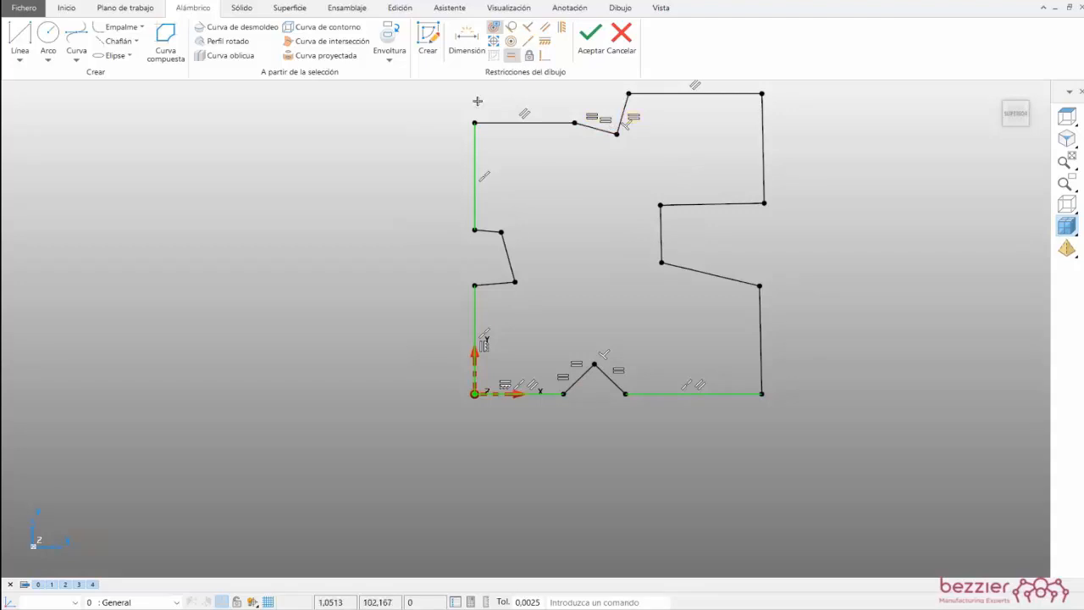
# - Make the two top edges on either side of the upper notch collinear
pyautogui.click(528, 42)
pyautogui.click(547, 123)
pyautogui.click(685, 94)
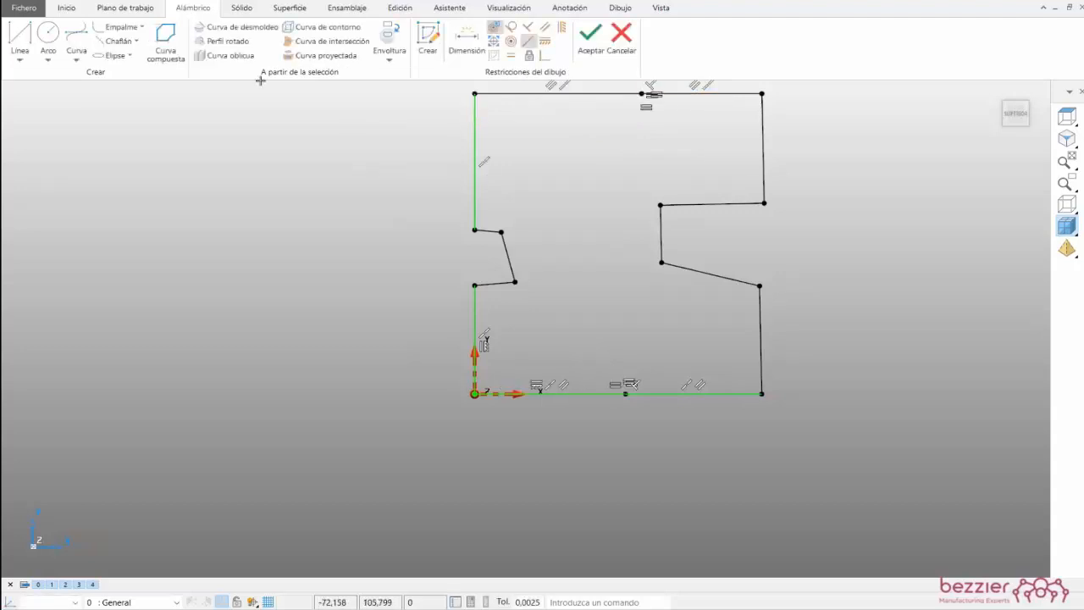
# - Undo the last collinear constraint and pull the upper notch's lowest vertex downward to deepen the notch
pyautogui.hotkey('ctrl', 'z')
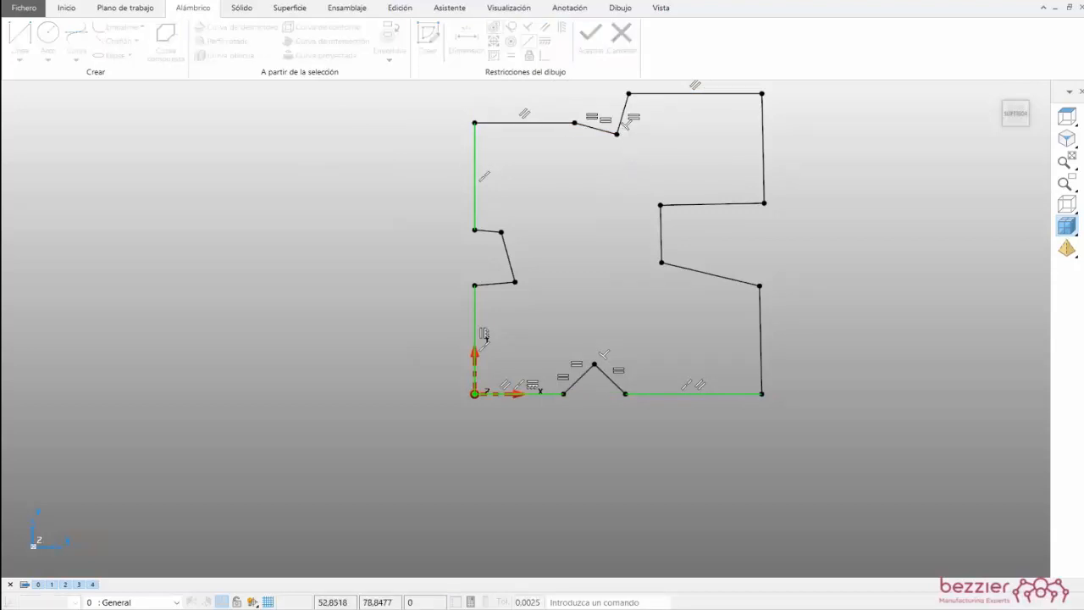
pyautogui.click(571, 333)
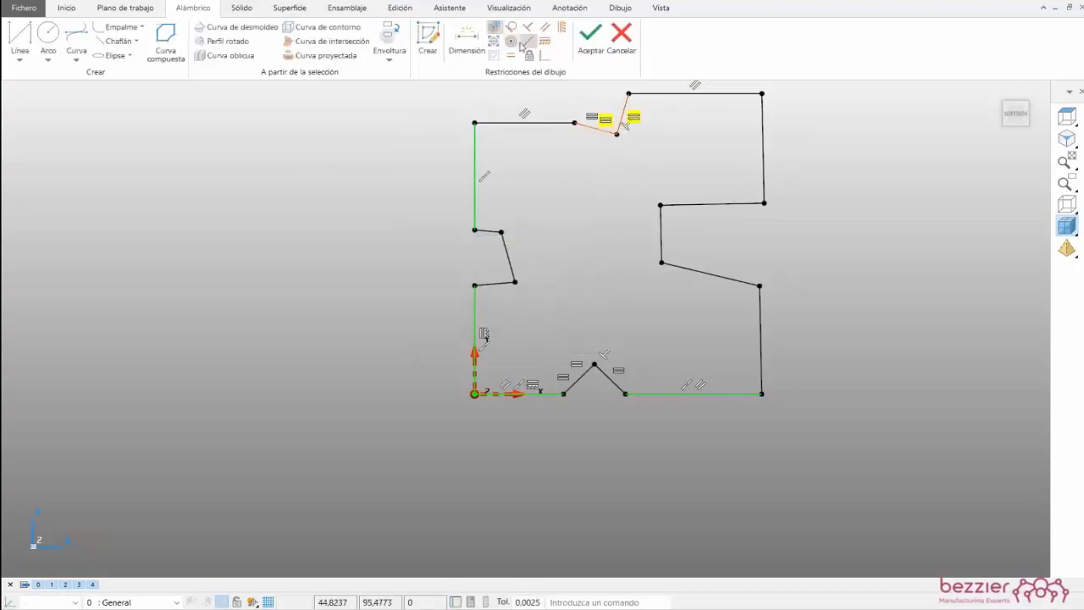
pyautogui.moveTo(621, 133); pyautogui.dragTo(636, 178)
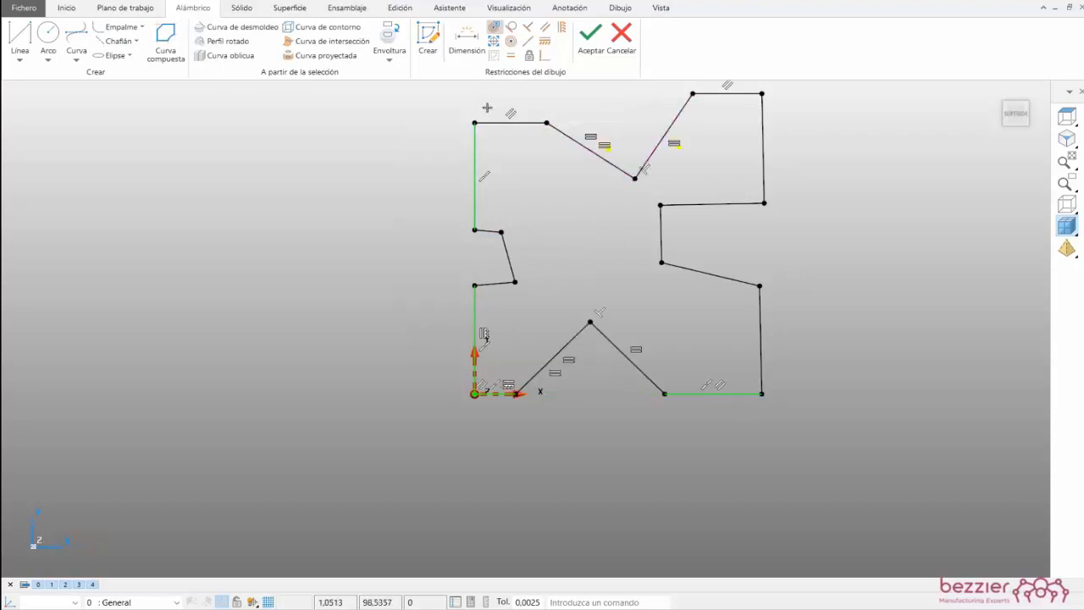
# - Make the two top edges beside the upper notch collinear, and apply equal-length constraints to the top and bottom edges
pyautogui.click(529, 40)
pyautogui.click(727, 94)
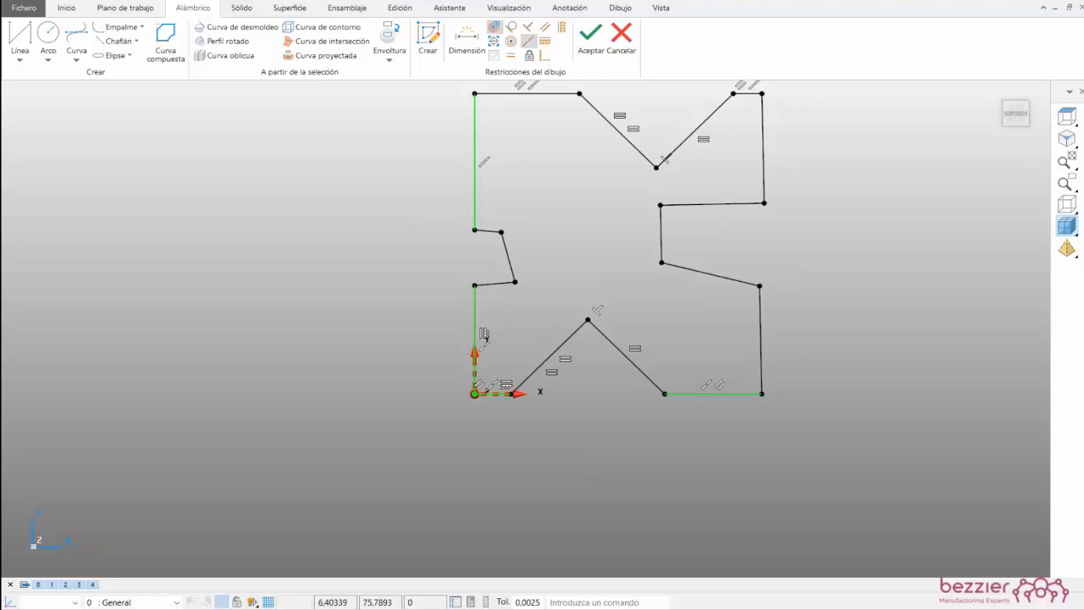
pyautogui.click(511, 55)
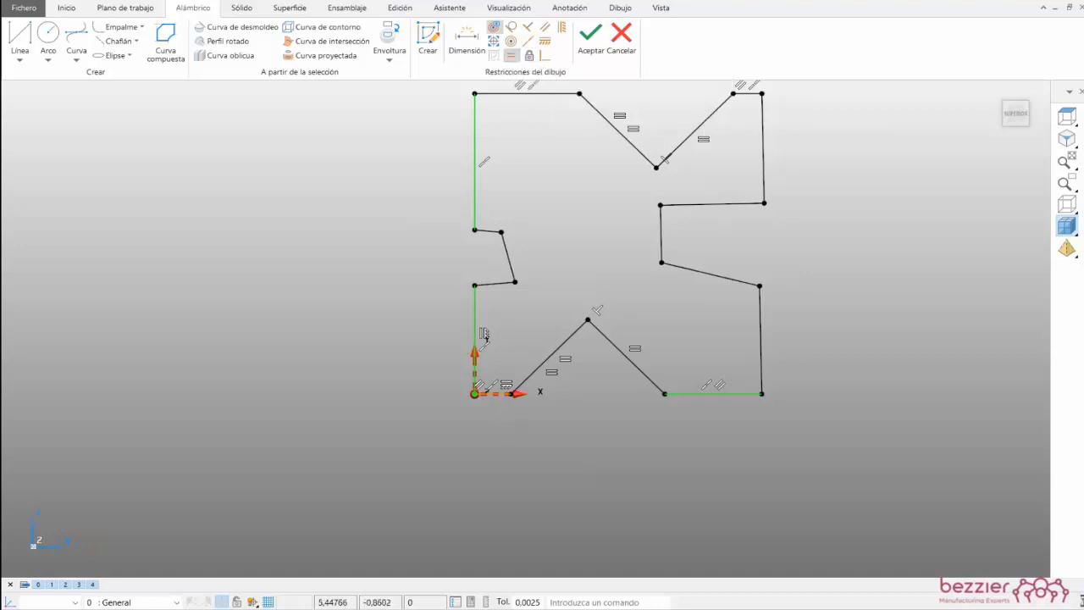
pyautogui.click(704, 394)
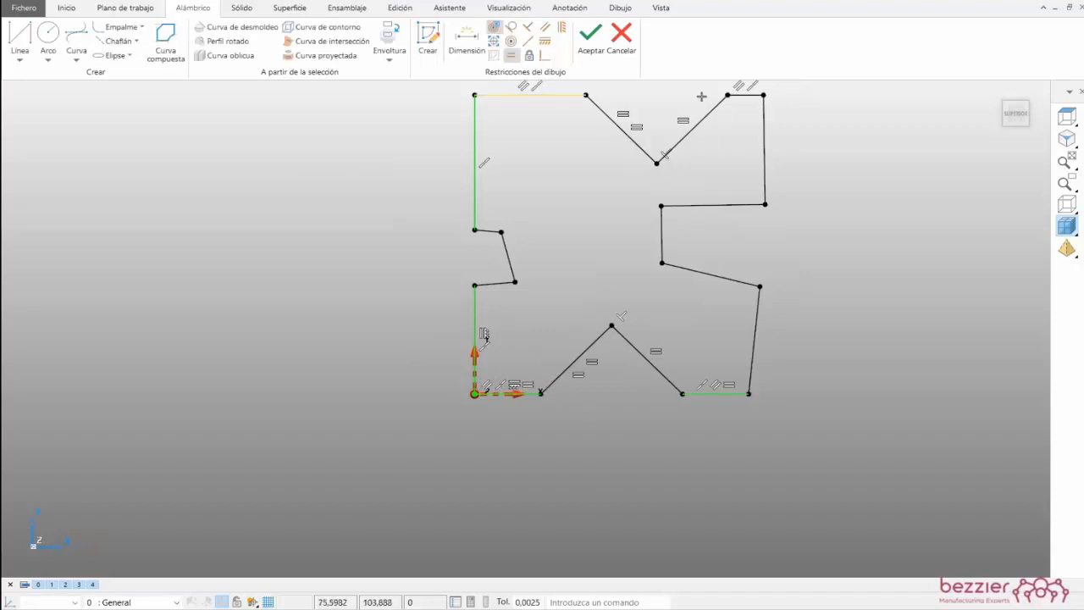
pyautogui.click(750, 95)
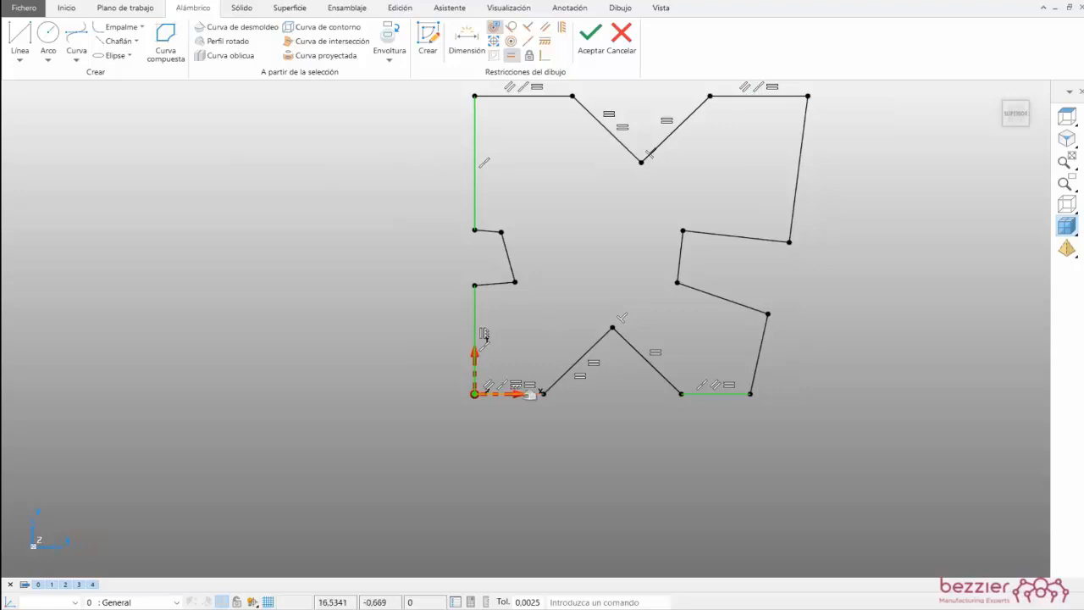
pyautogui.click(521, 97)
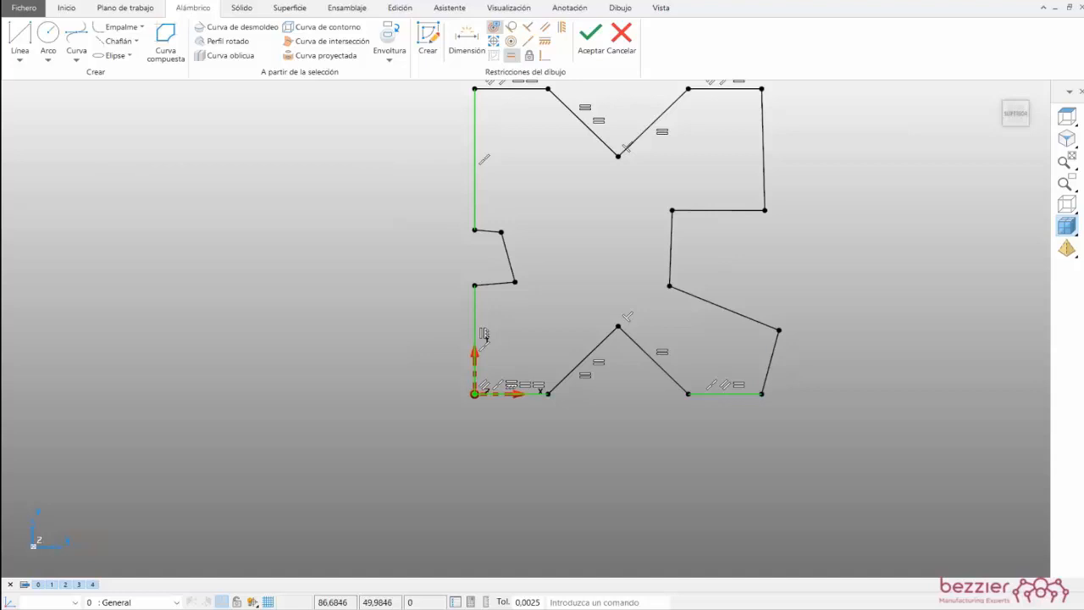
# - Make the lower-right side edge vertical and the upper-right side edge collinear with it
pyautogui.click(562, 28)
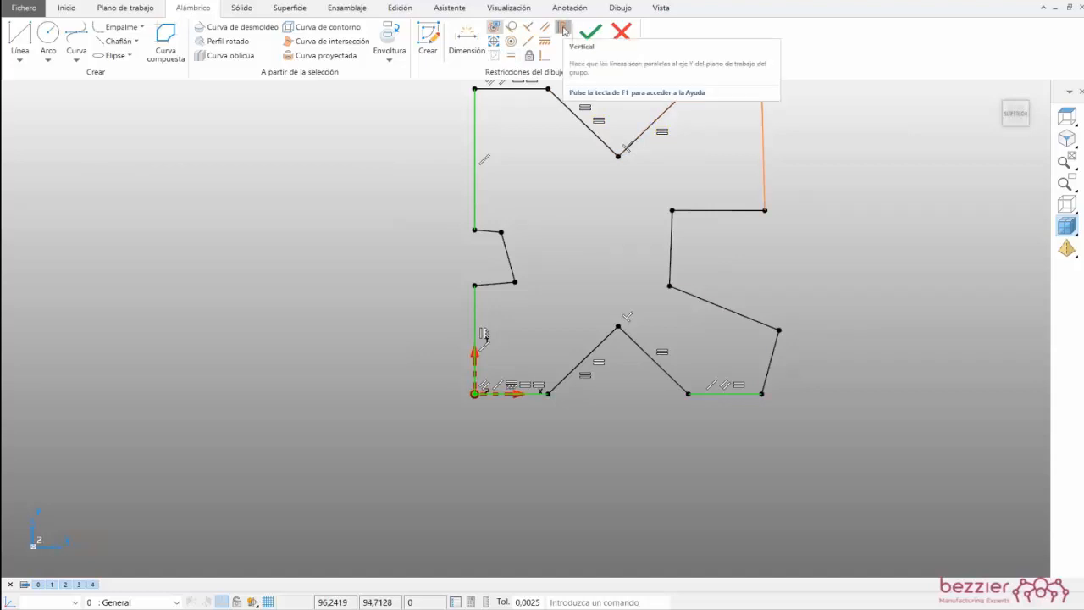
pyautogui.click(771, 359)
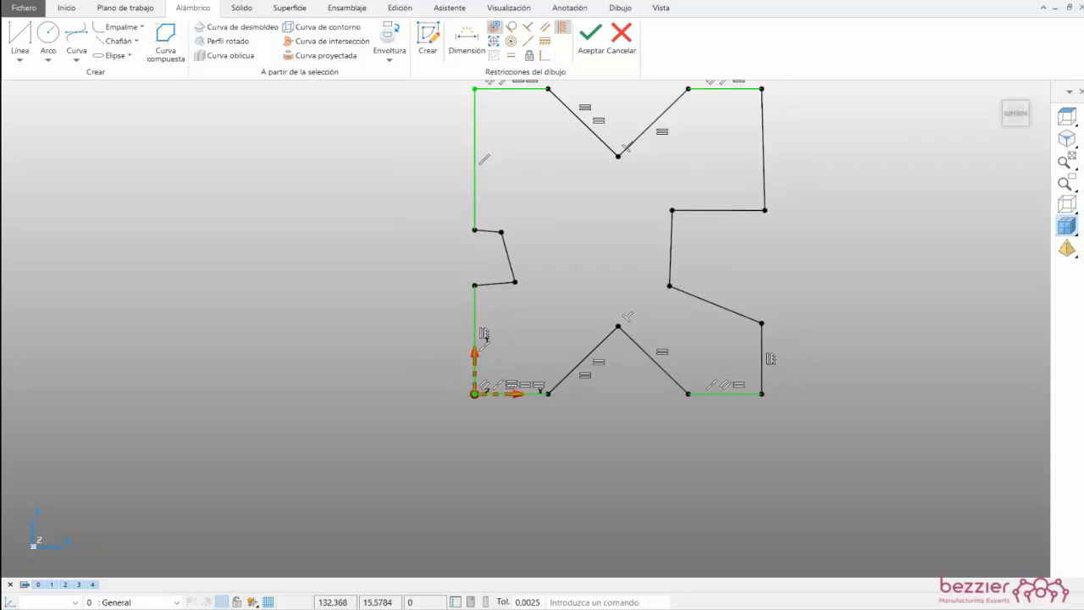
pyautogui.click(529, 40)
pyautogui.click(763, 359)
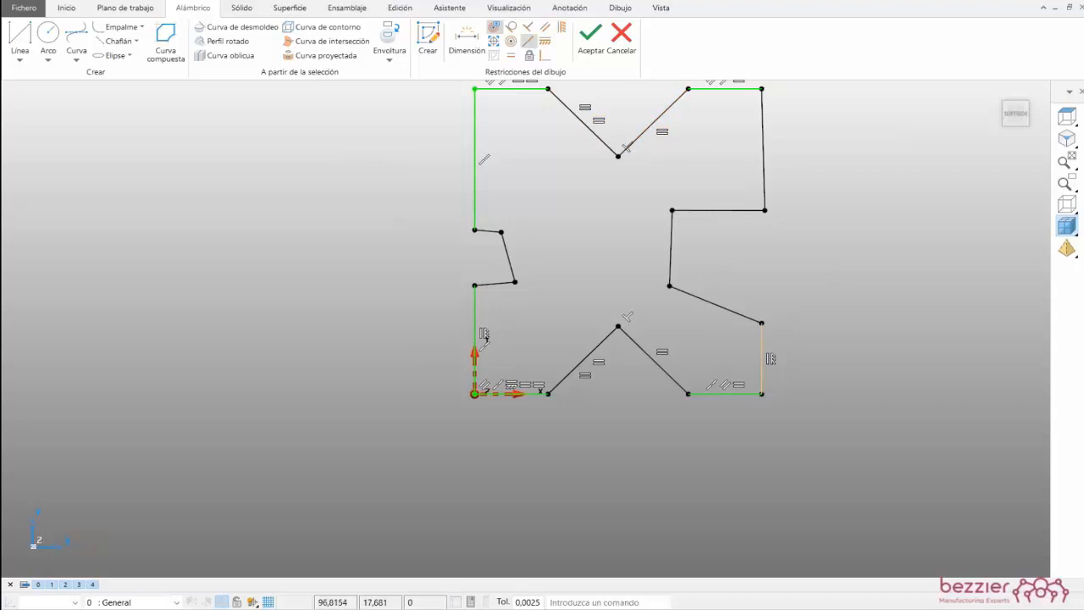
pyautogui.click(765, 181)
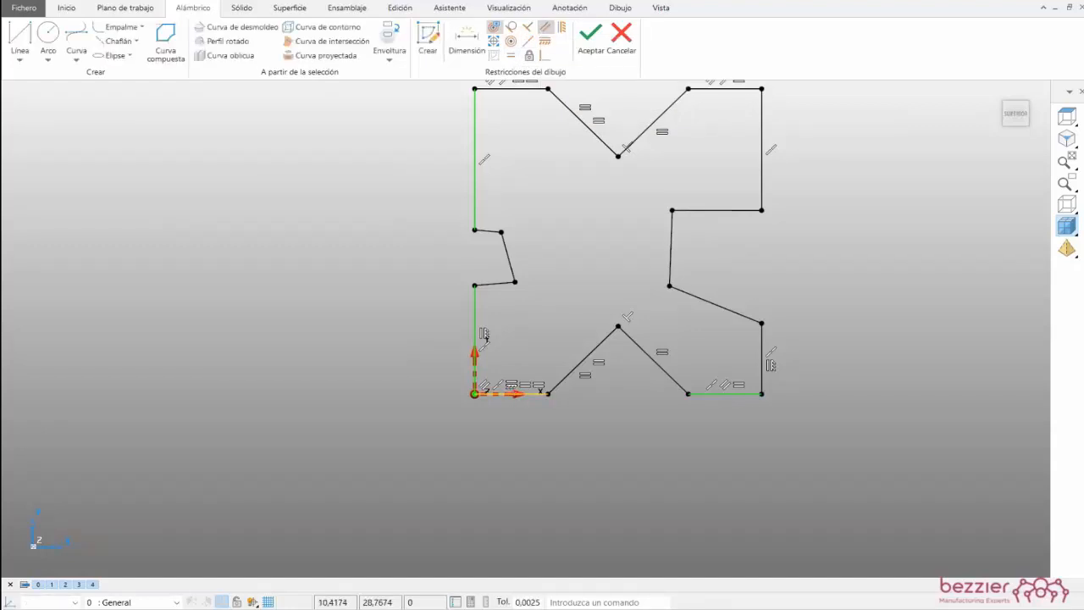
# - Make the lower edge of each side notch parallel to the bottom edge on its side
pyautogui.click(509, 393)
pyautogui.click(499, 283)
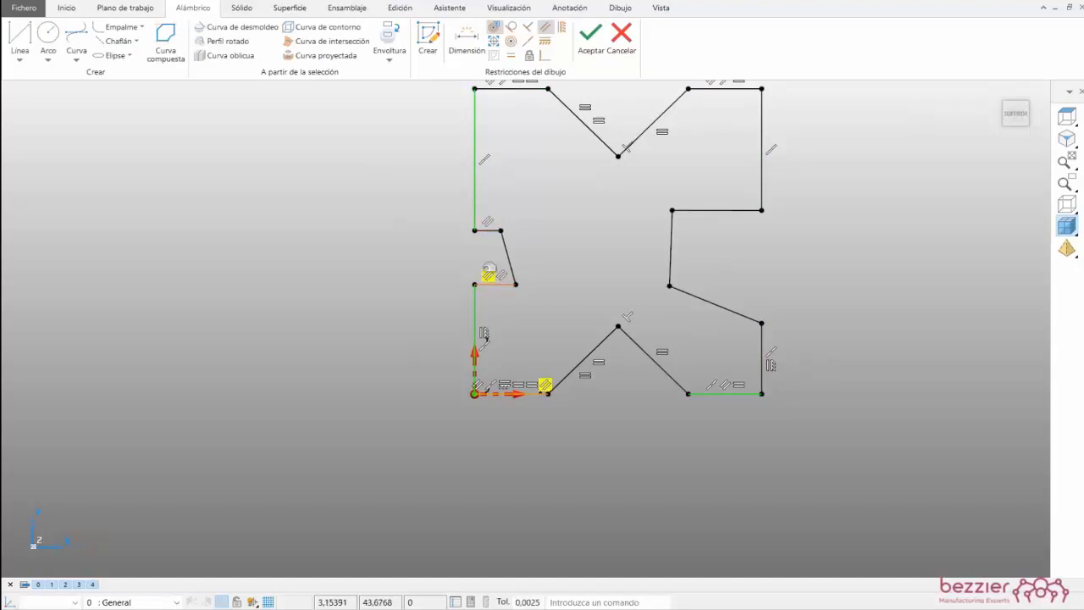
pyautogui.click(727, 393)
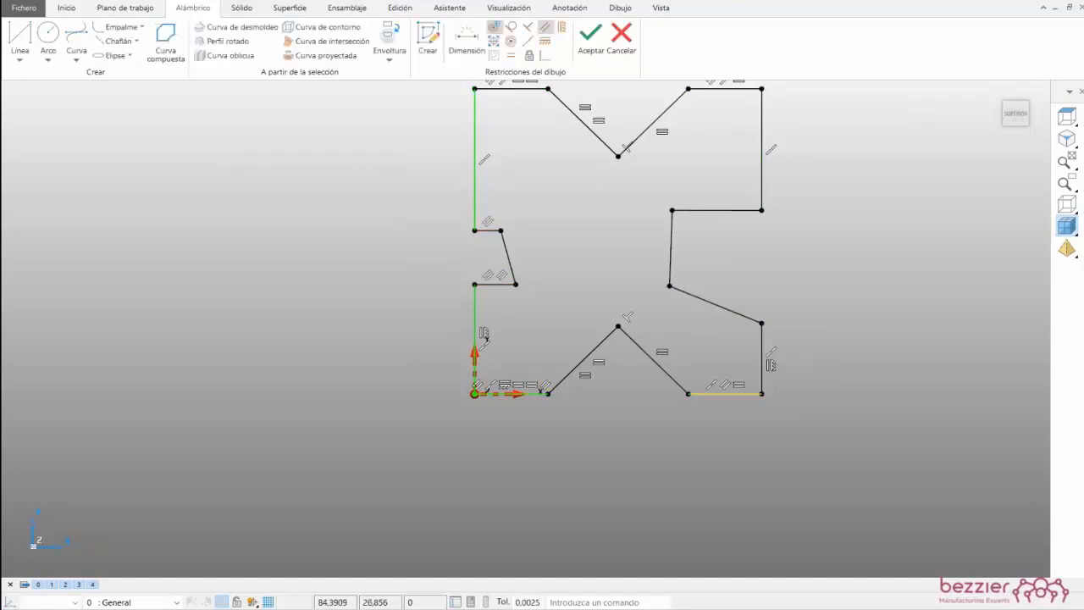
pyautogui.click(725, 308)
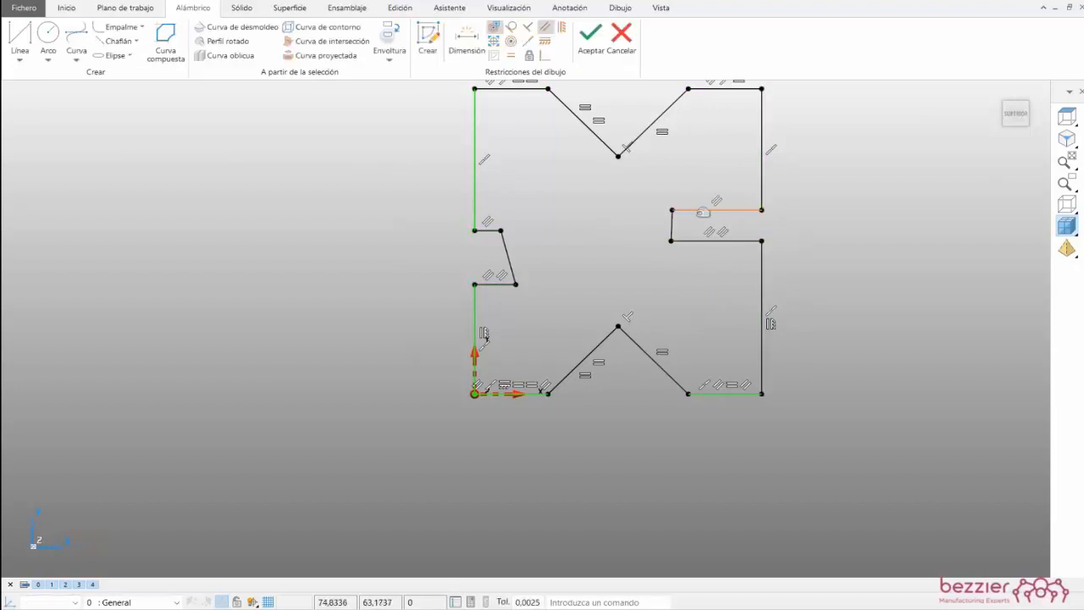
# - Make the inner edges of the left and right notches parallel, and constrain the left notch's inner edge to vertical
pyautogui.click(516, 261)
pyautogui.click(674, 226)
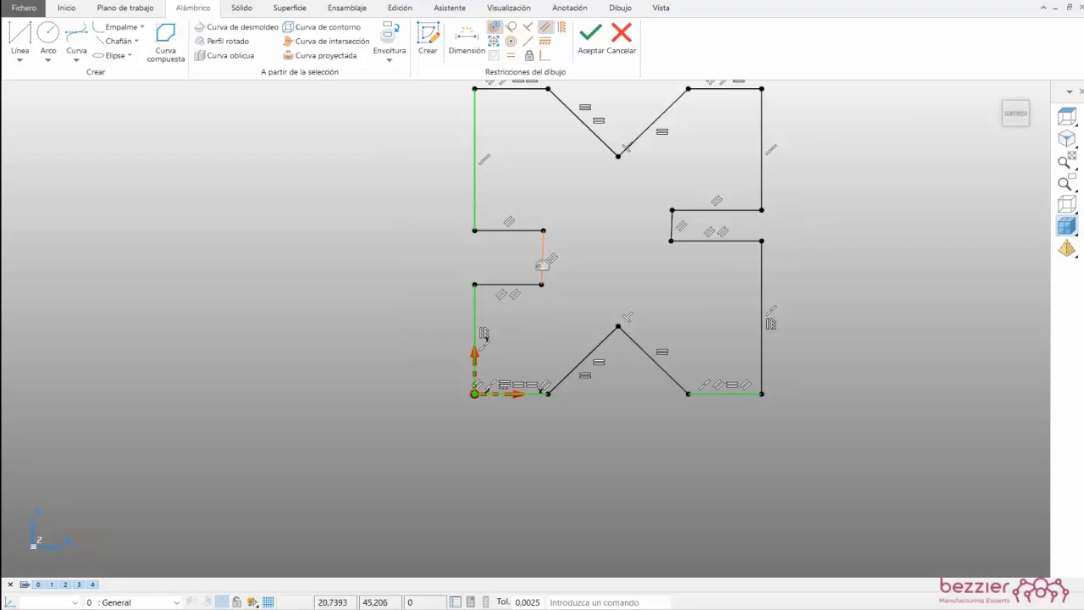
pyautogui.click(549, 256)
pyautogui.click(562, 26)
pyautogui.click(543, 248)
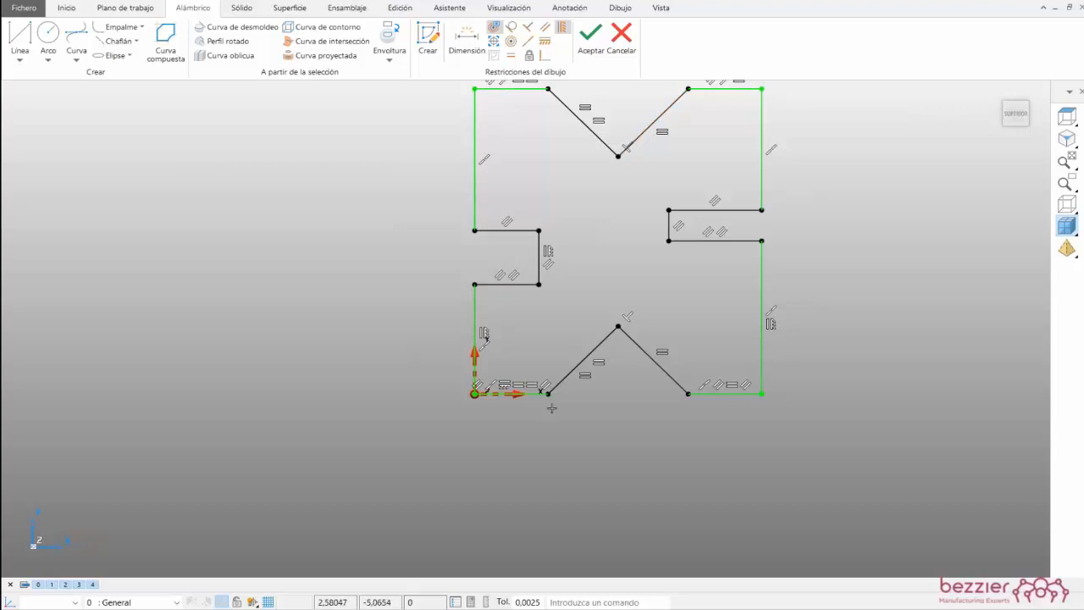
# - Apply equal-length constraints to the four vertical side edges above and below the left and right notches
pyautogui.click(512, 56)
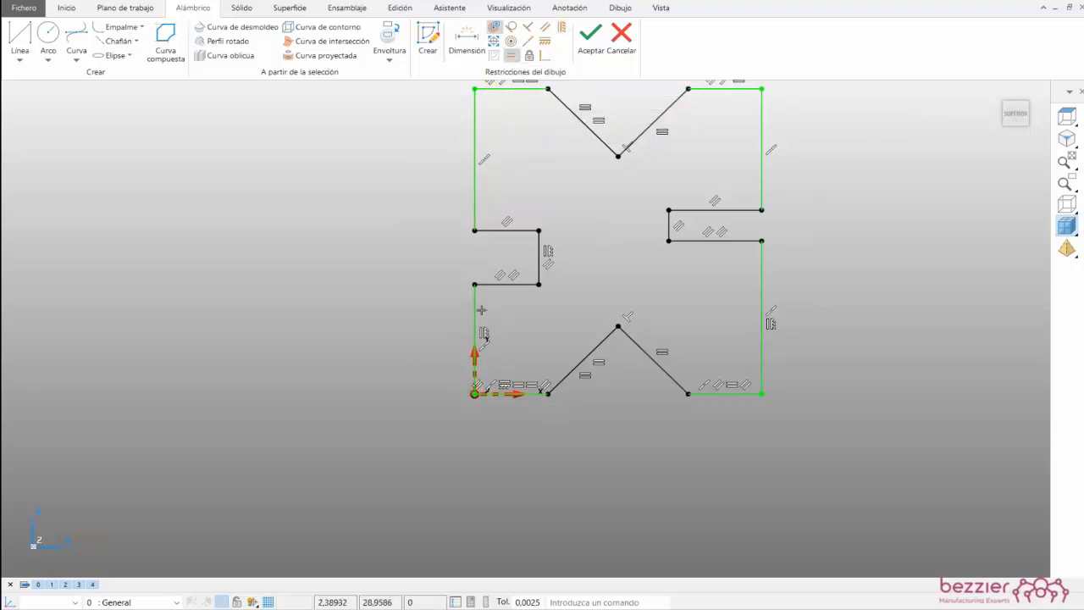
pyautogui.click(485, 335)
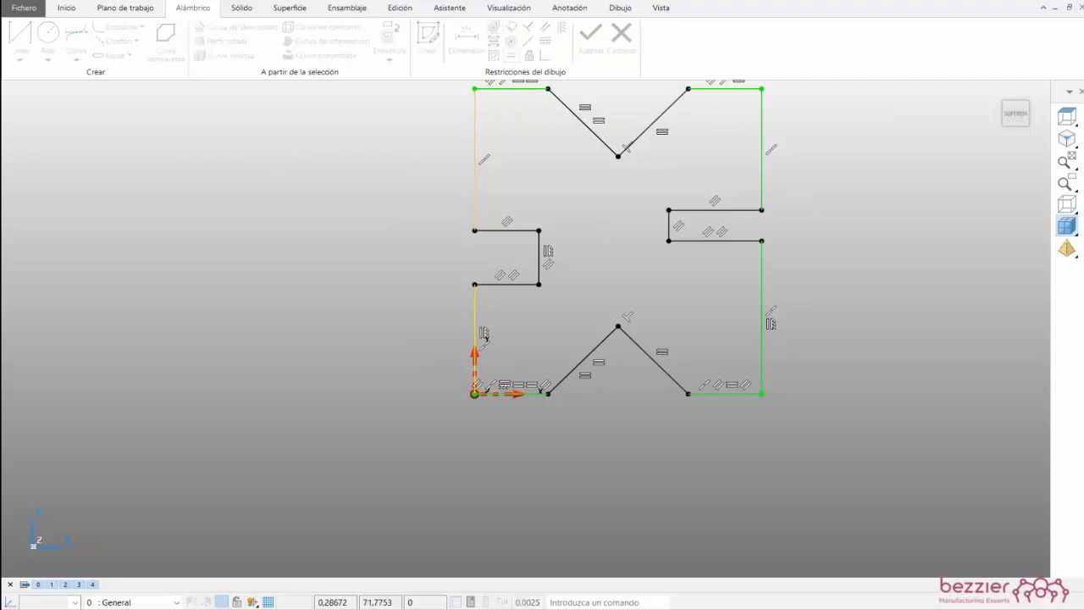
pyautogui.click(766, 145)
pyautogui.click(767, 263)
pyautogui.click(476, 113)
pyautogui.click(765, 151)
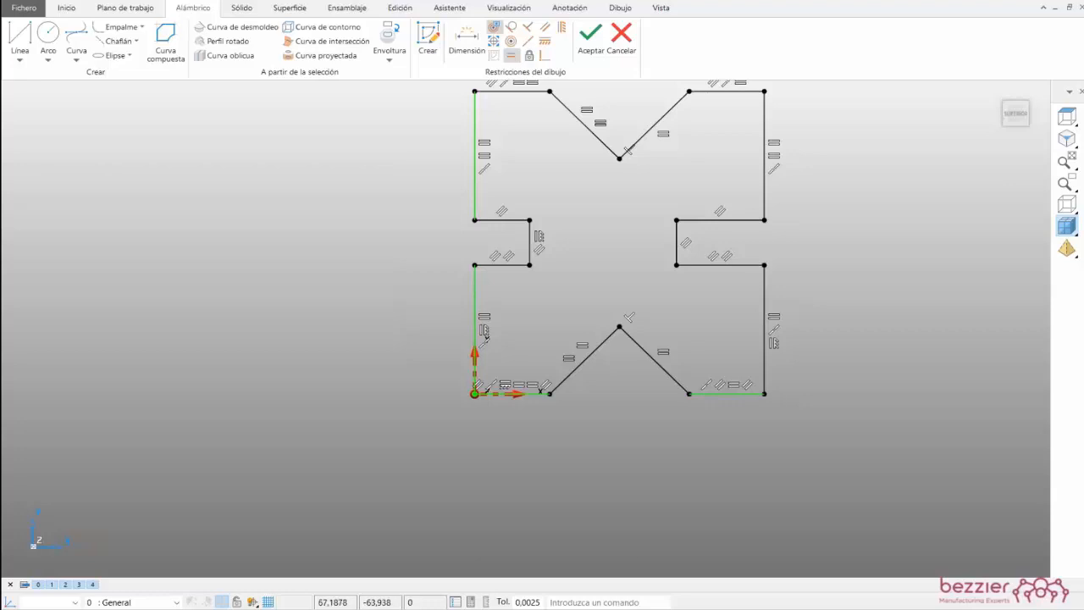
# - Accept the constrained sketch and reopen its profile for editing
pyautogui.moveTo(626, 223)
pyautogui.mouseDown(button='middle')
pyautogui.moveTo(607, 256)
pyautogui.moveTo(537, 307)
pyautogui.mouseUp(button='middle')
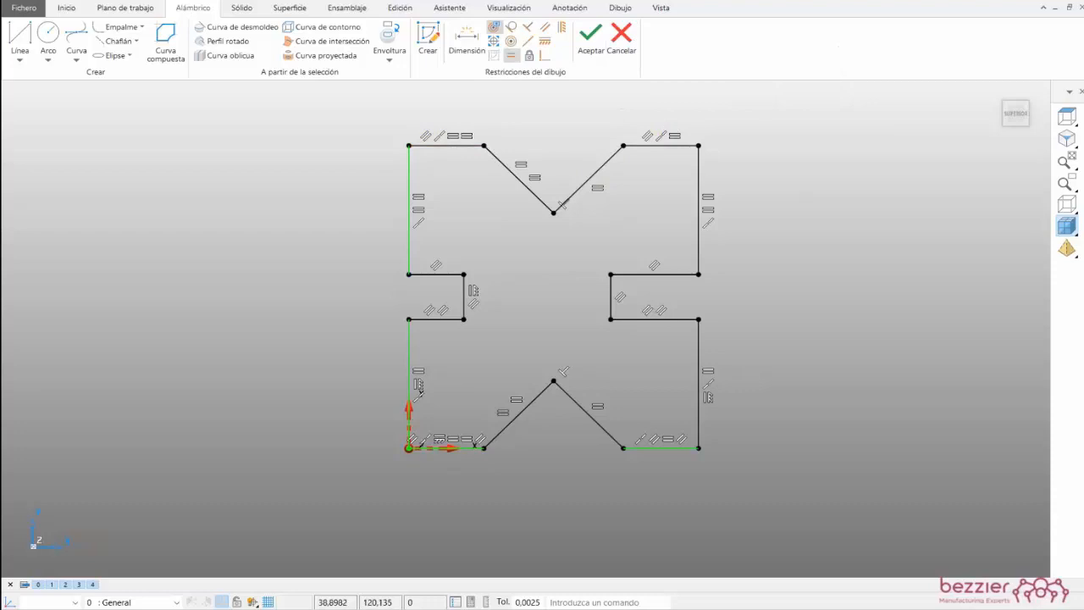
pyautogui.click(591, 38)
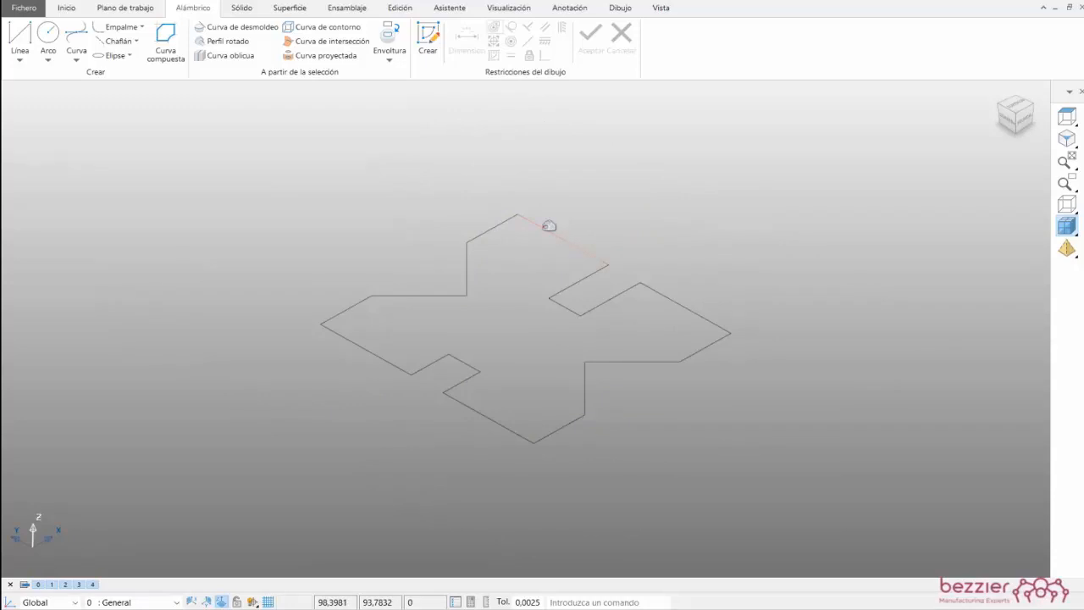
pyautogui.click(549, 226)
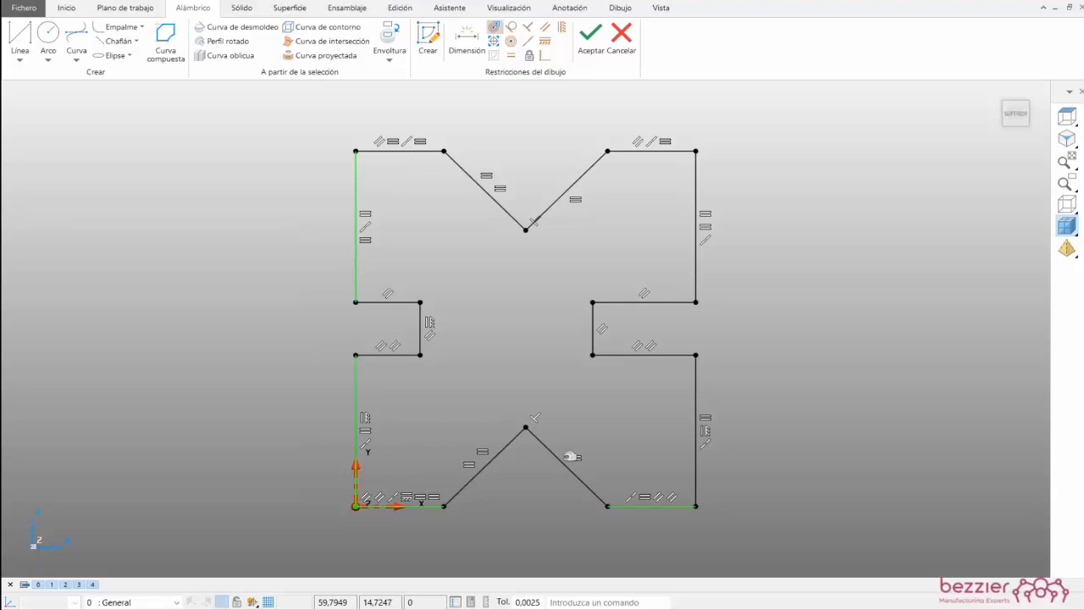
# - Add a horizontal dimension for the profile's overall width between the two top corners, placed above the profile
pyautogui.click(468, 38)
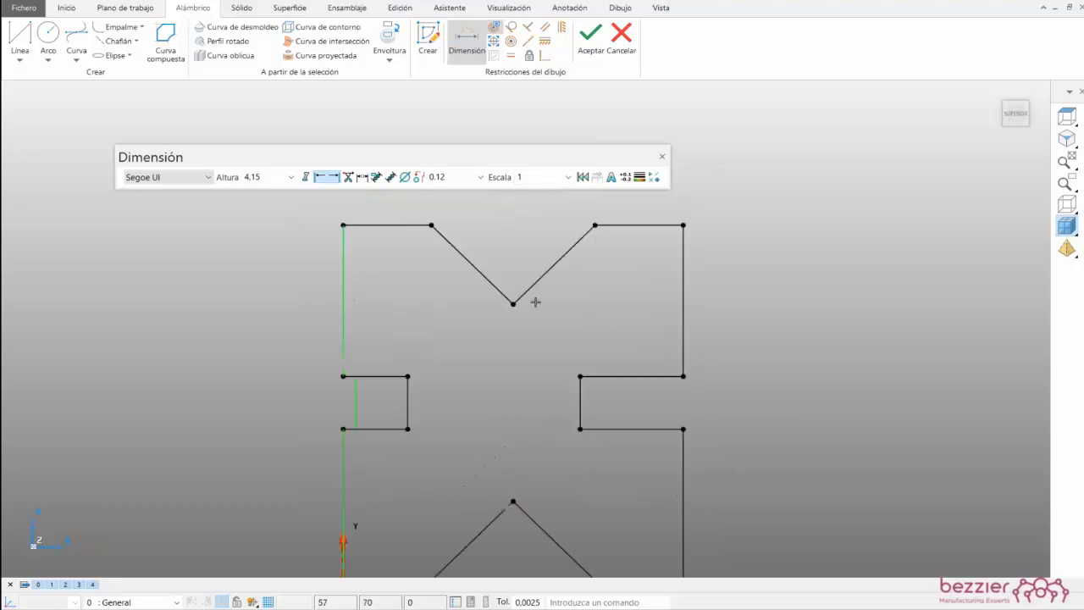
pyautogui.moveTo(466, 157); pyautogui.dragTo(363, 99)
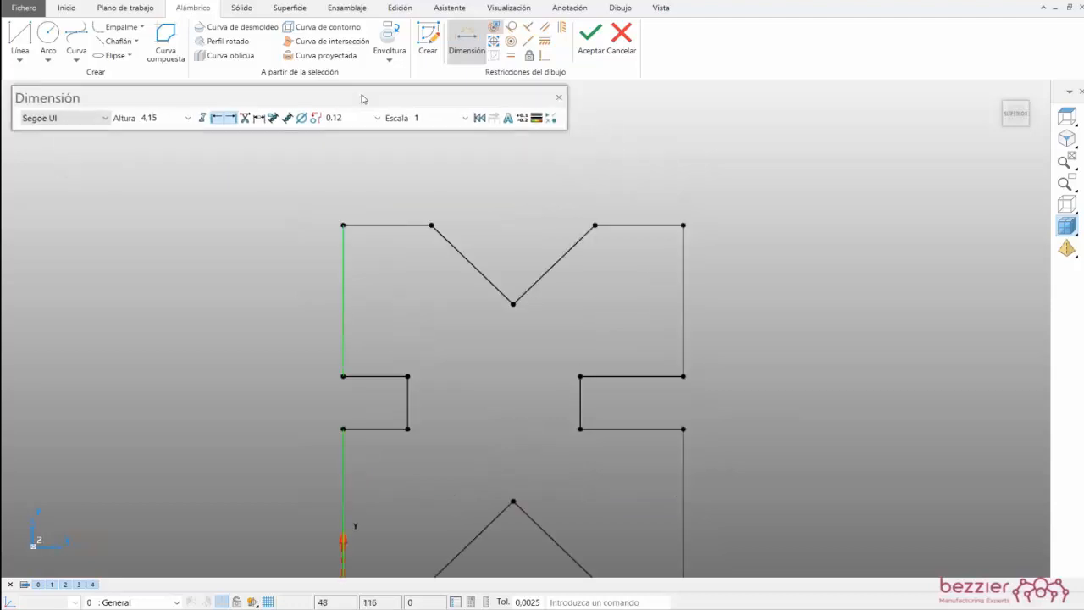
pyautogui.click(343, 225)
pyautogui.click(683, 226)
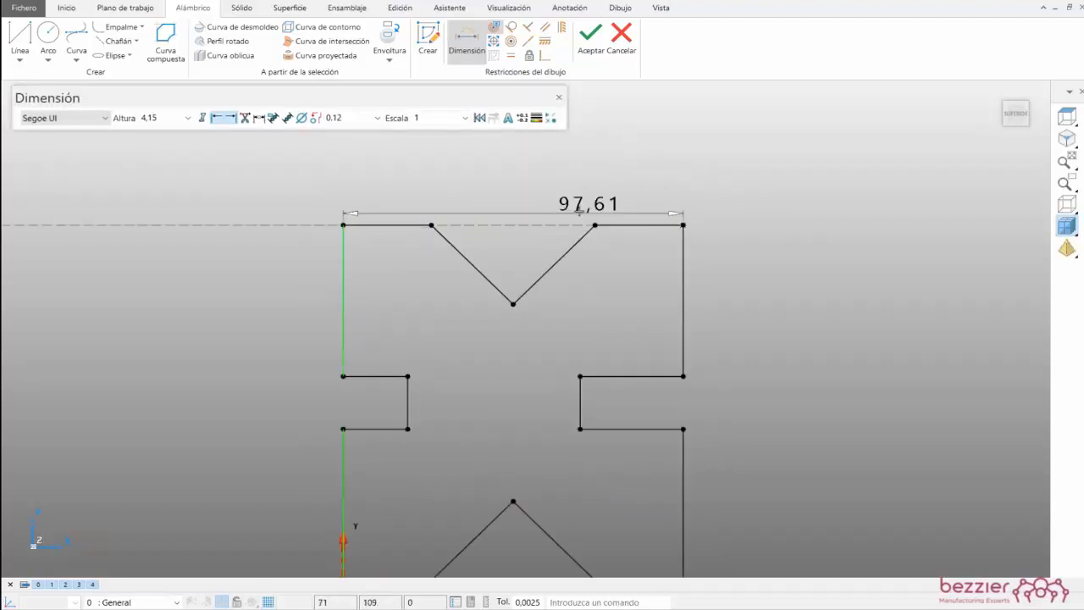
pyautogui.click(527, 165)
# - Add a vertical dimension for the profile's overall height between the two right-hand corners, and end dimensioning
pyautogui.scroll(-5, 778, 197)
pyautogui.scroll(3, 778, 198)
pyautogui.click(624, 264)
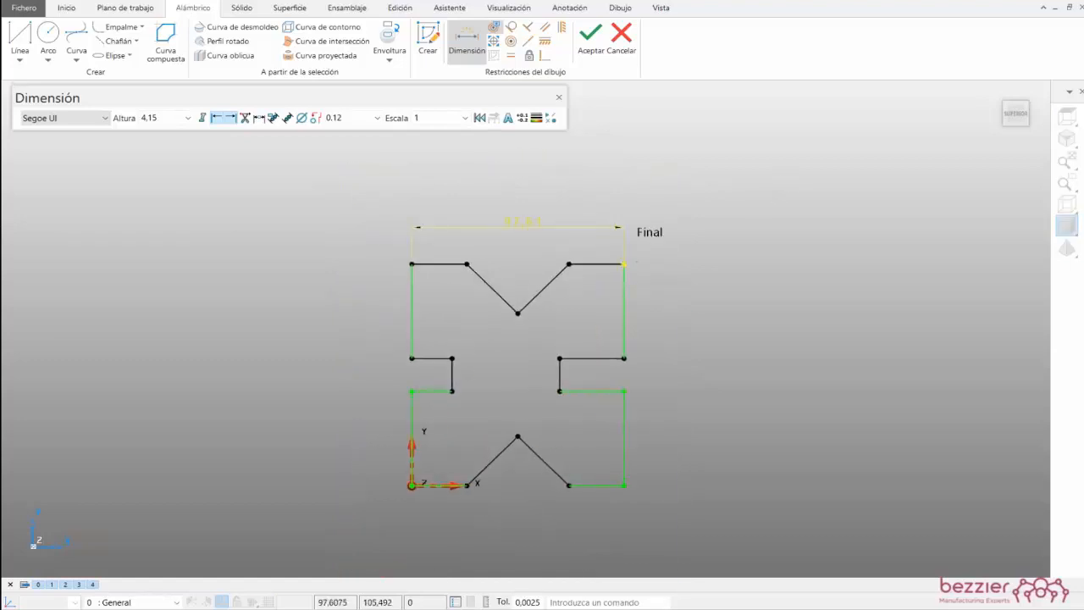
pyautogui.click(625, 484)
pyautogui.click(712, 374)
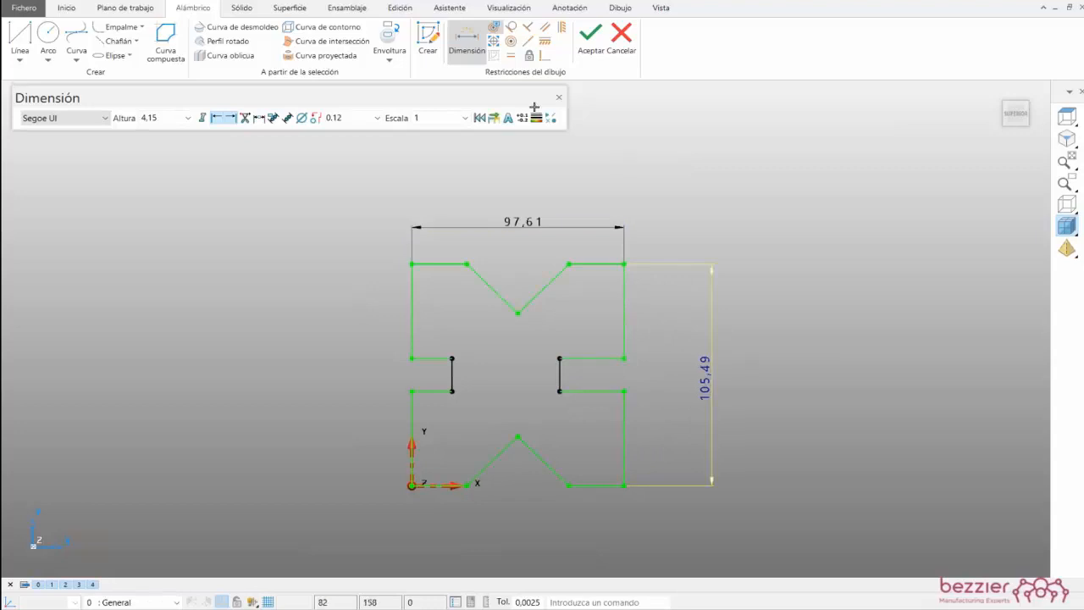
pyautogui.click(474, 46)
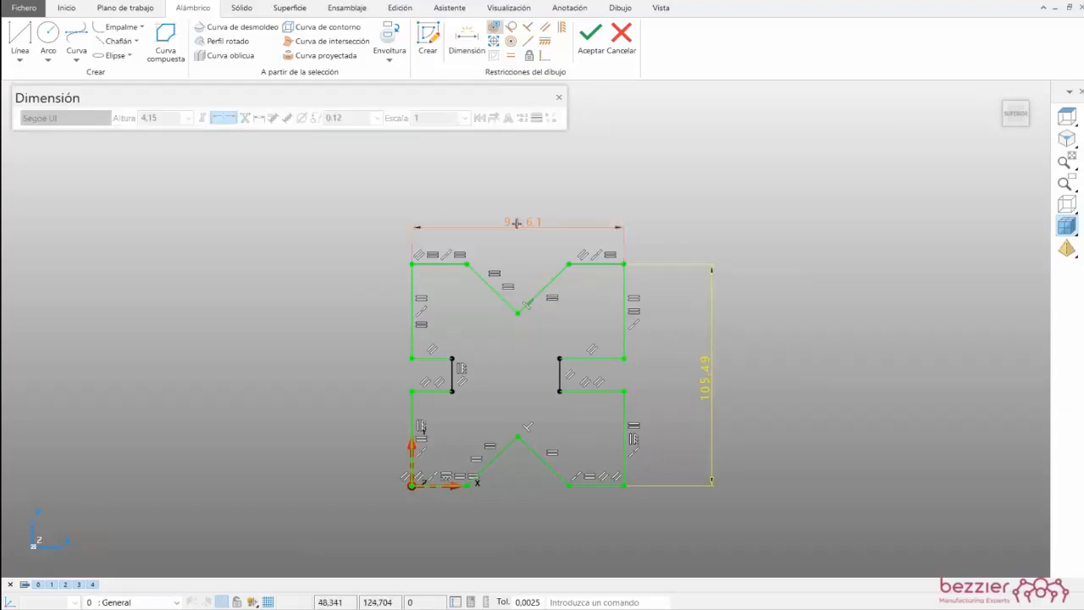
# - Set the profile's overall width dimension to 100
pyautogui.doubleClick(525, 222)
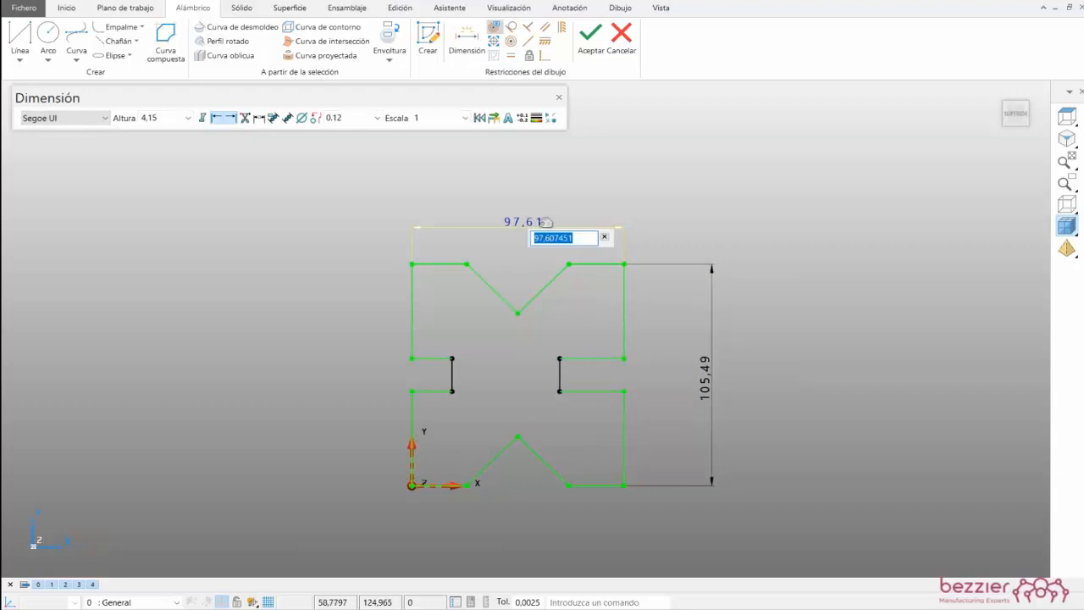
pyautogui.write('100')
pyautogui.press('Return')
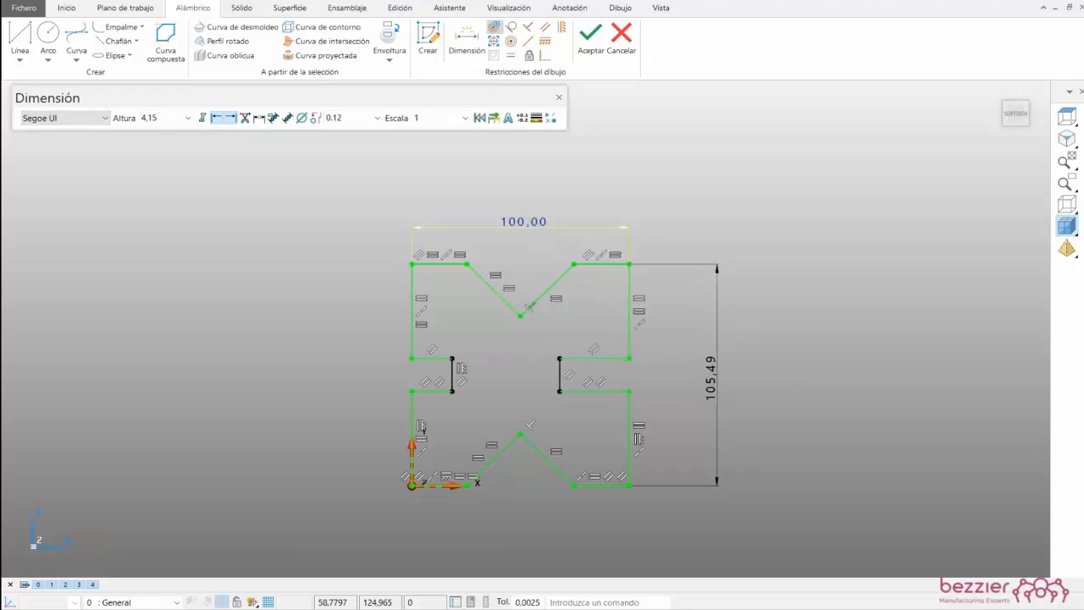
# - Try to set the profile's overall height dimension to 100, and undo the change
pyautogui.doubleClick(712, 374)
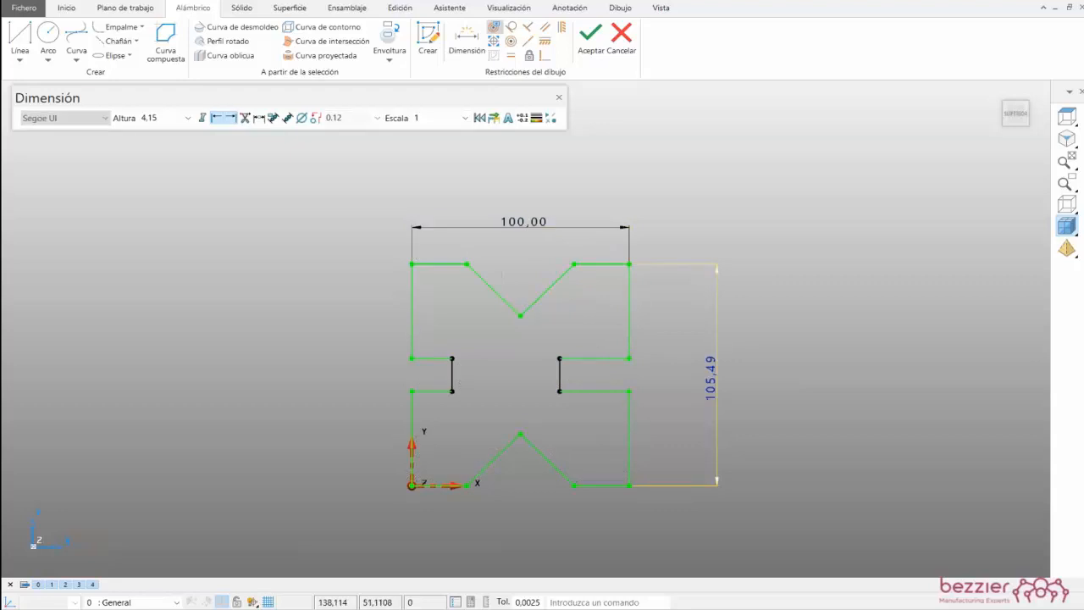
pyautogui.write('100')
pyautogui.press('Return')
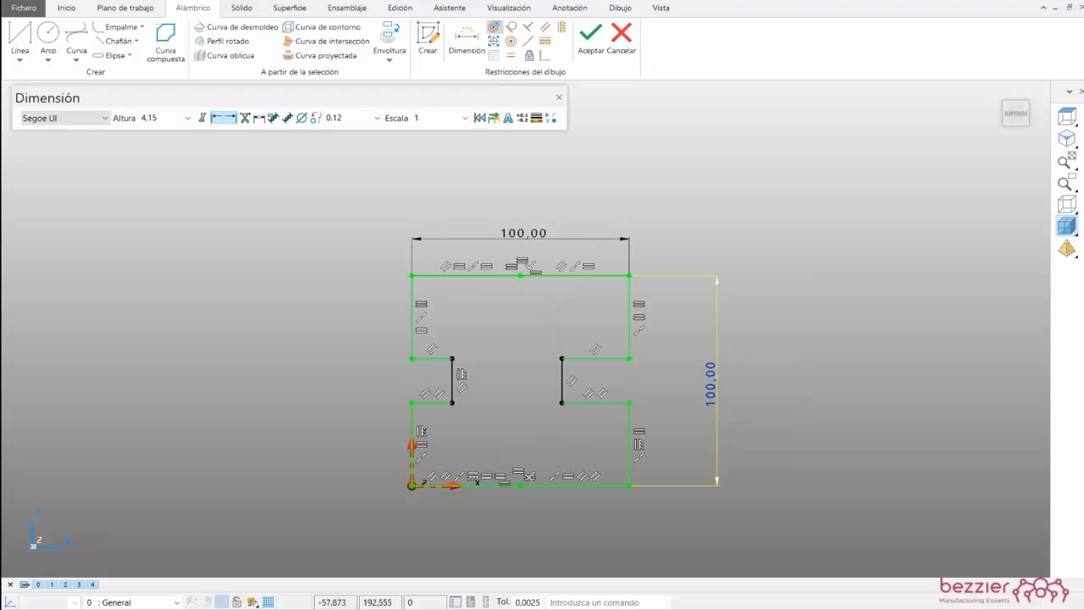
pyautogui.hotkey('ctrl', 'z')
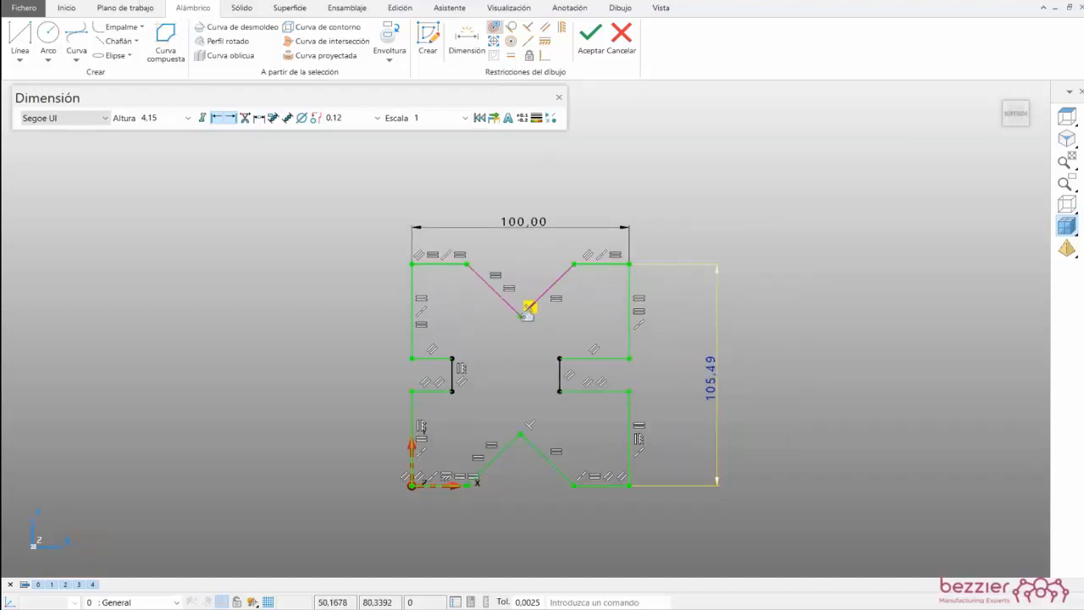
# - Delete the perpendicular constraint between the two slanted lines of the upper V-notch
pyautogui.rightClick(529, 308)
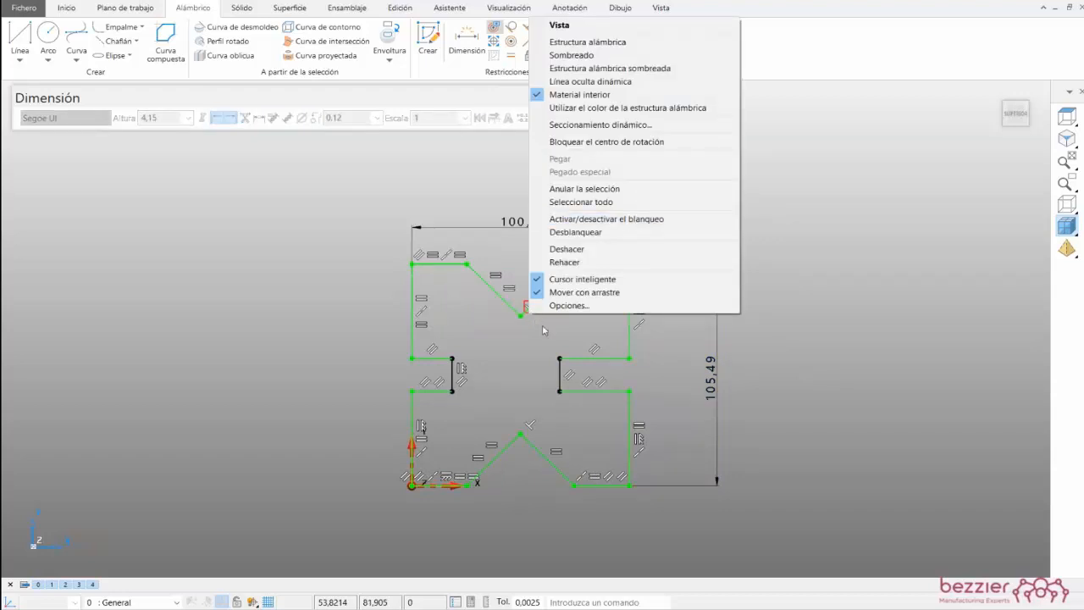
pyautogui.click(511, 366)
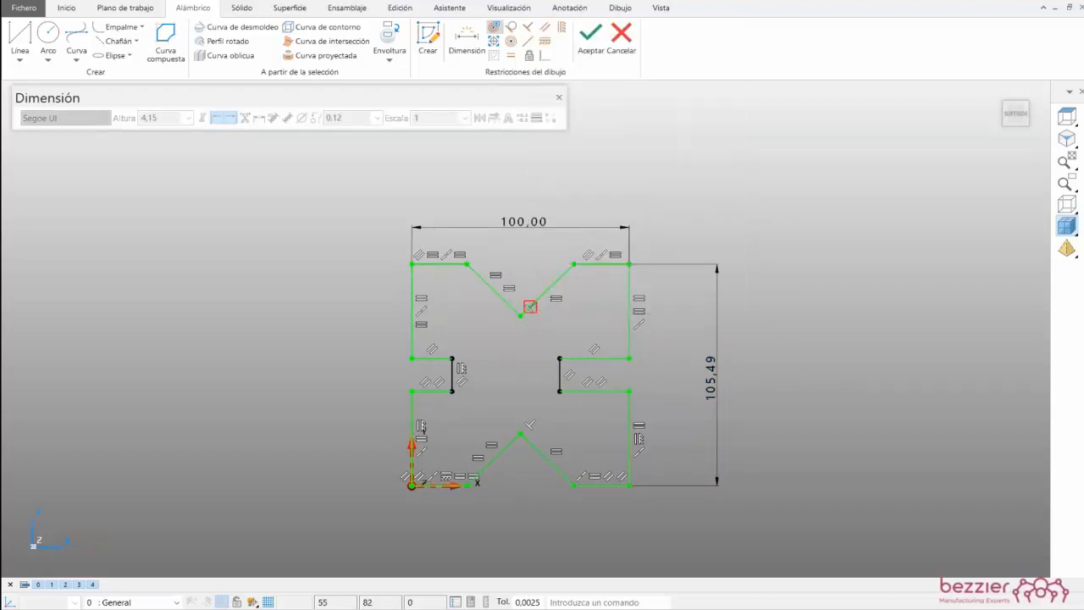
pyautogui.press('Delete')
# - Set the profile's overall height dimension to 100 and deselect it
pyautogui.click(717, 382)
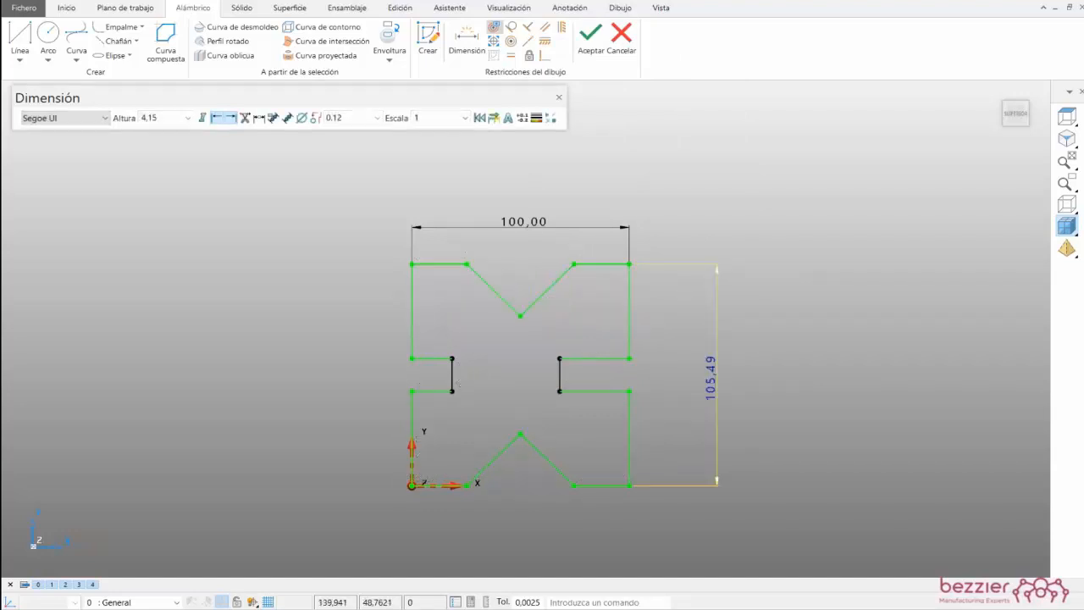
pyautogui.doubleClick(712, 379)
pyautogui.write('100')
pyautogui.press('Return')
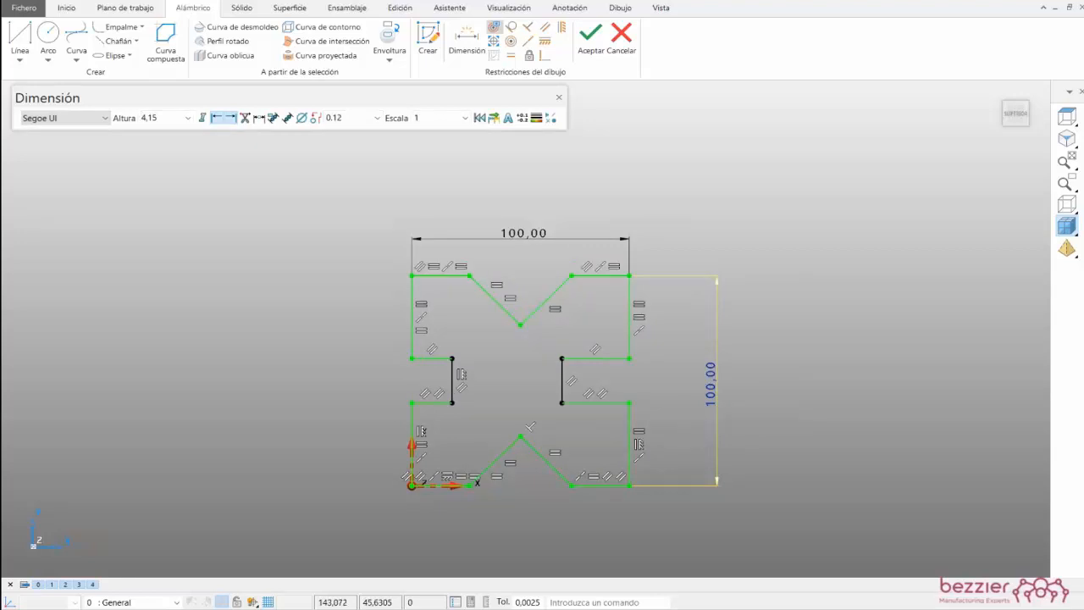
pyautogui.click(886, 261)
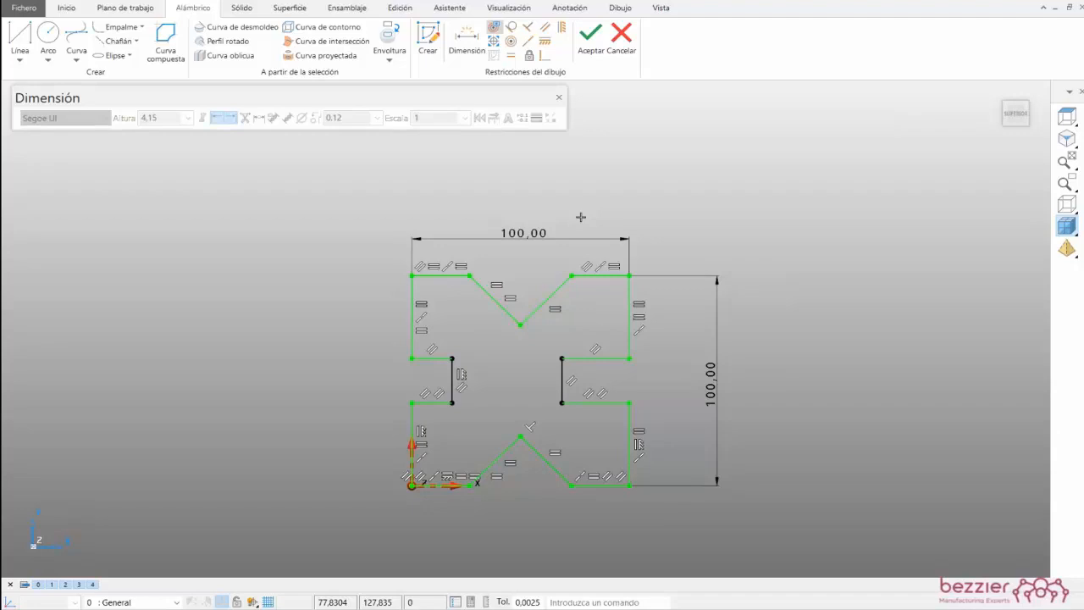
# - Assign X=100 to the profile's overall width dimension and accept the sketch
pyautogui.click(512, 234)
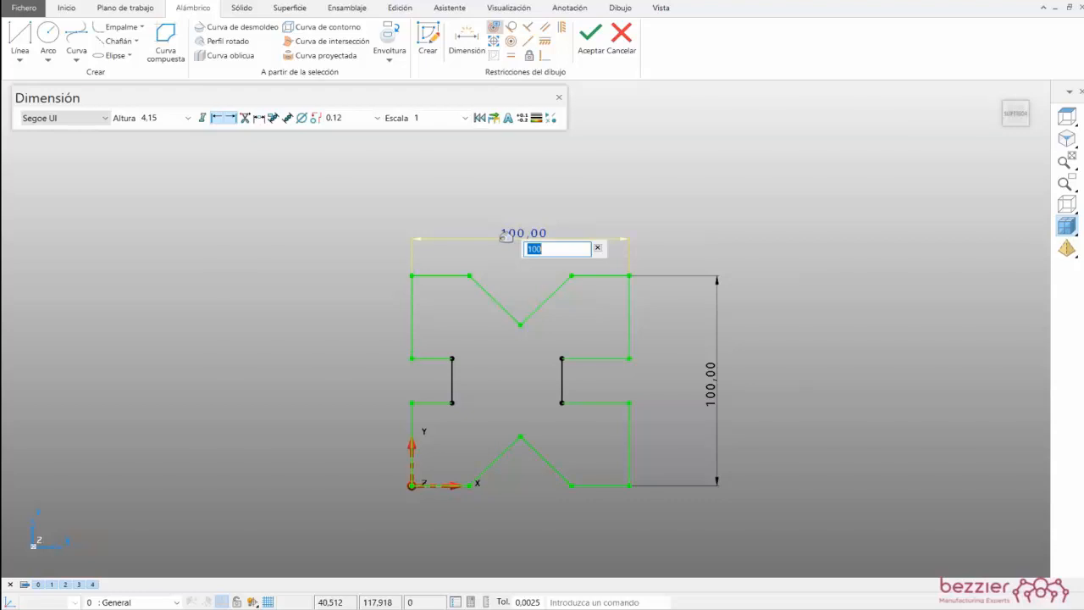
pyautogui.write('X=100')
pyautogui.press('Return')
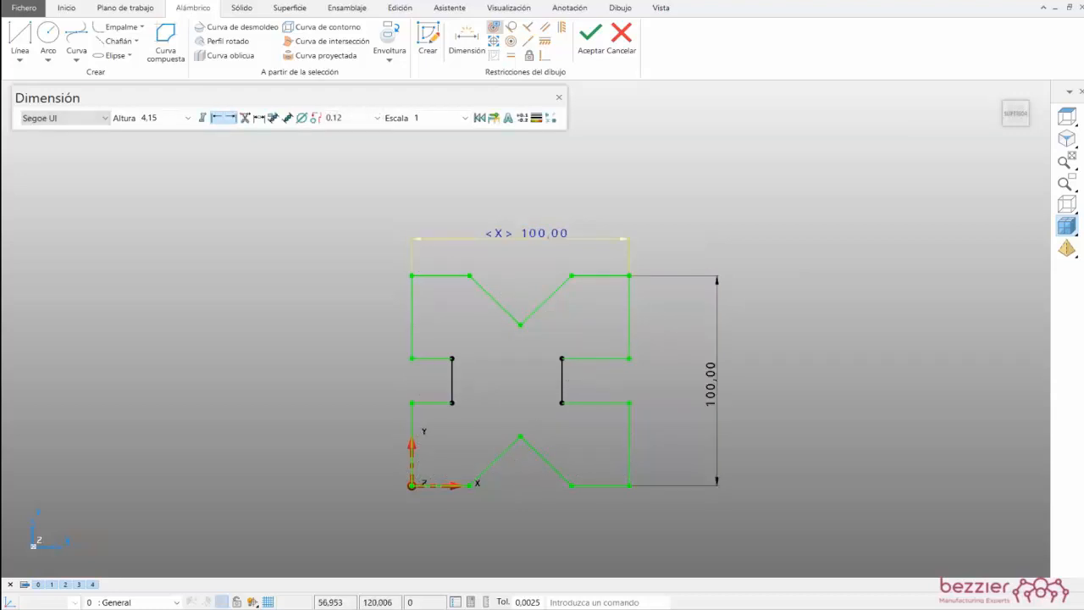
pyautogui.click(591, 36)
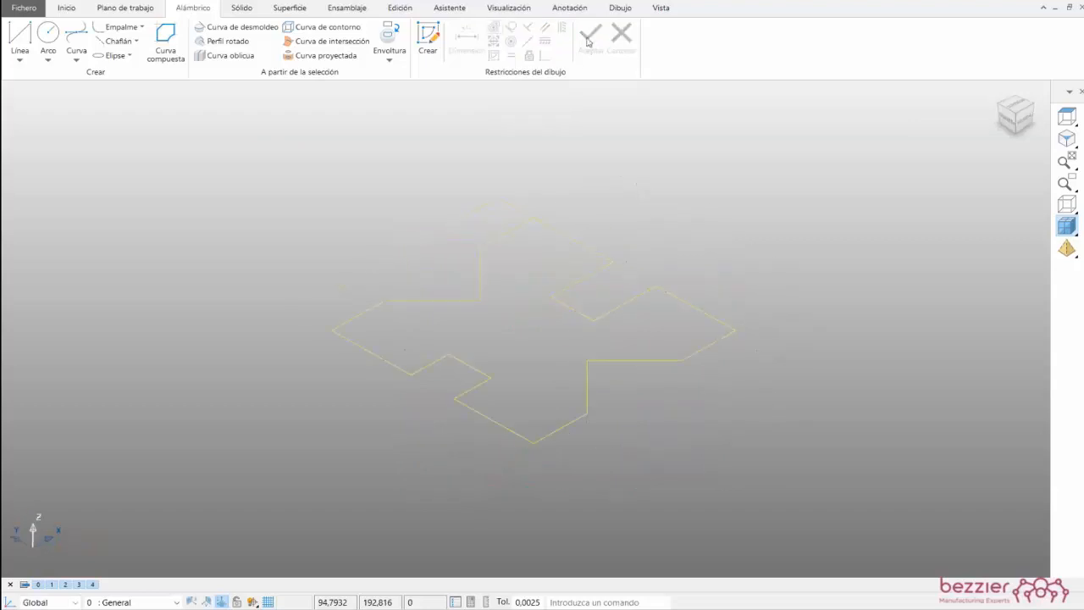
# - Set parameter X to 120 in the parameter editor and apply it to the profile
pyautogui.click(68, 9)
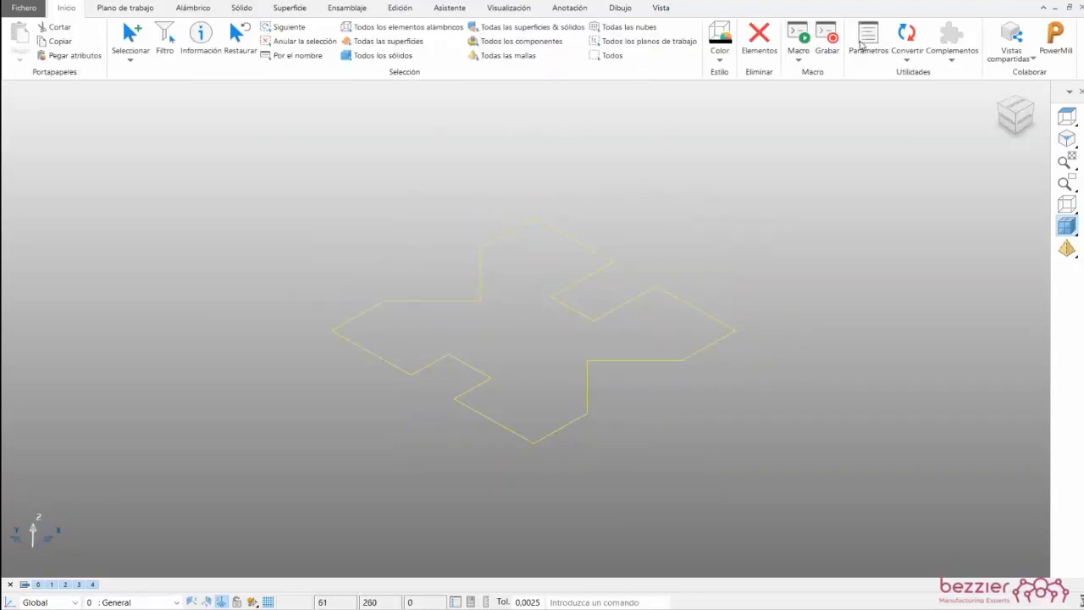
pyautogui.click(864, 40)
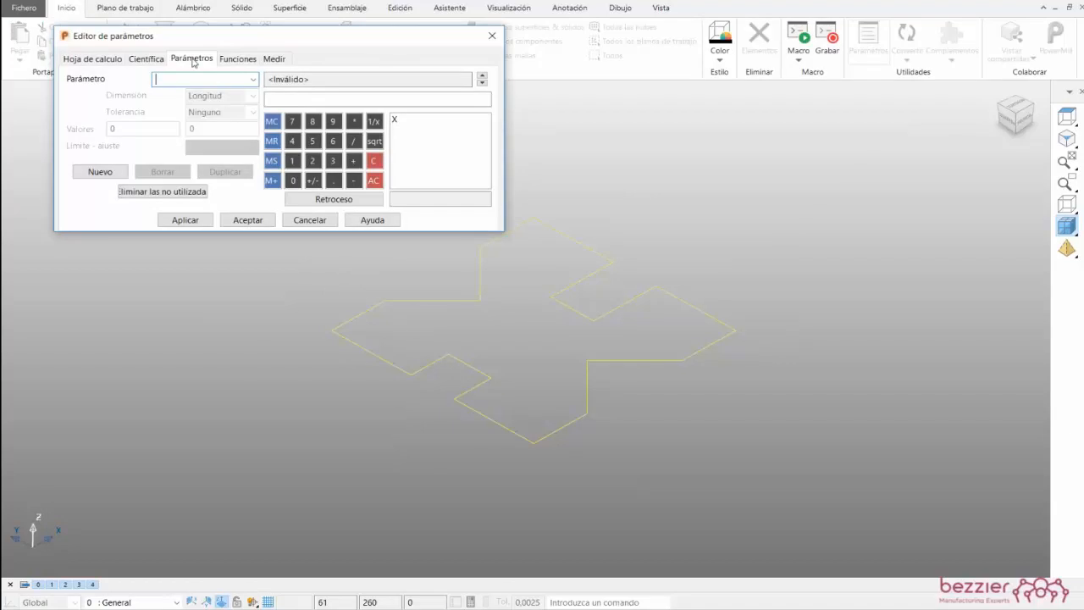
pyautogui.click(252, 79)
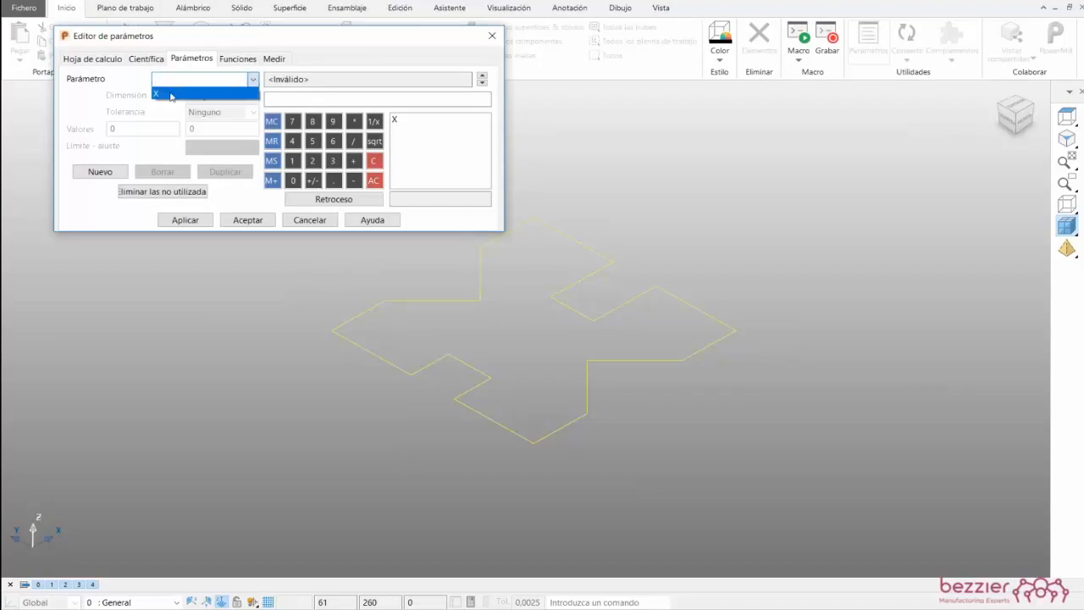
pyautogui.click(165, 95)
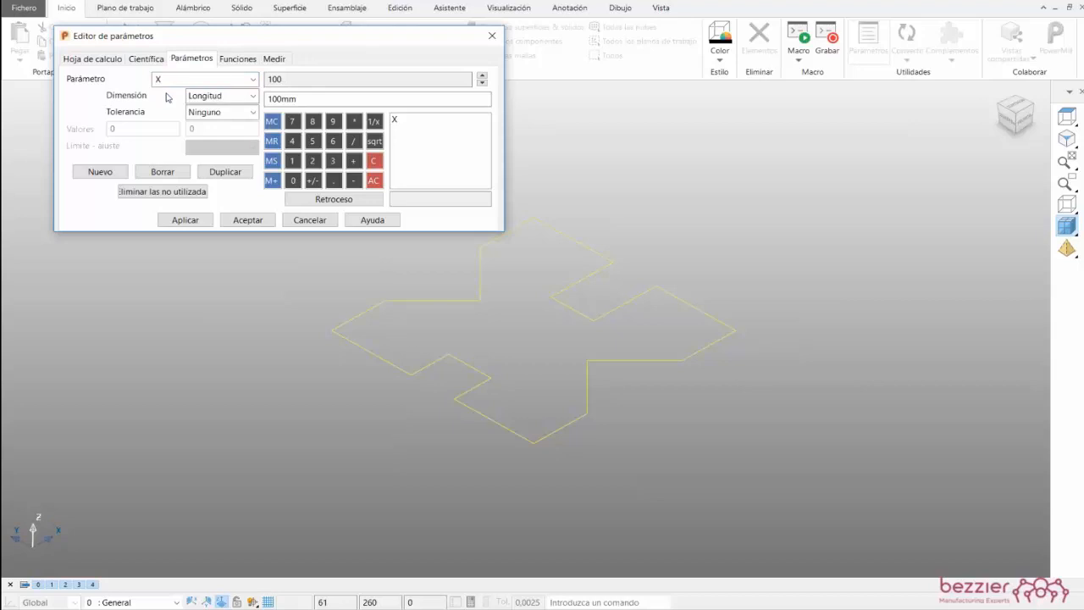
pyautogui.moveTo(299, 99); pyautogui.dragTo(260, 90)
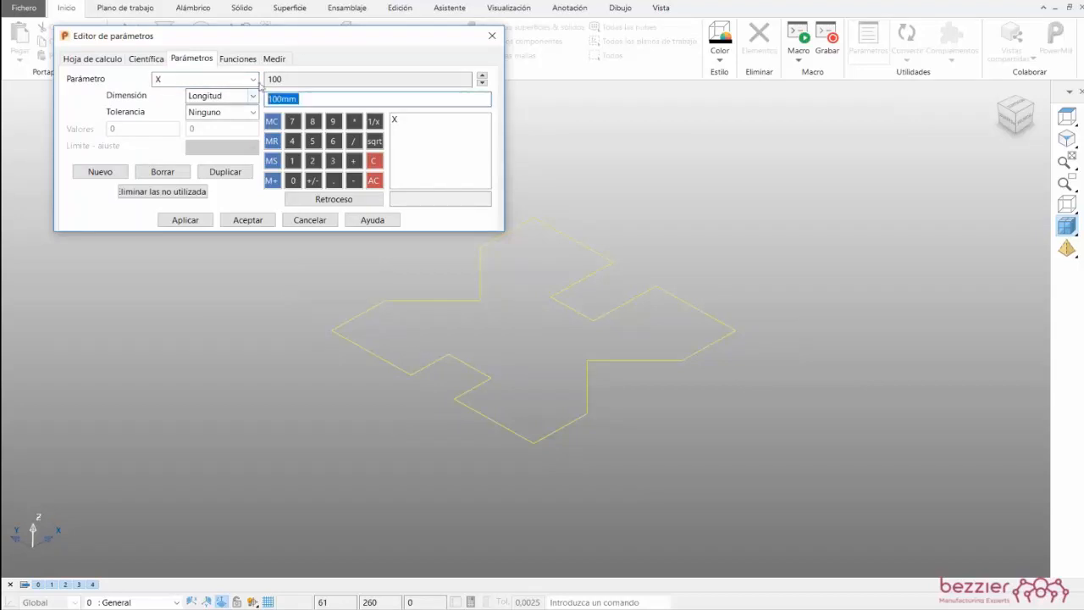
pyautogui.write('120')
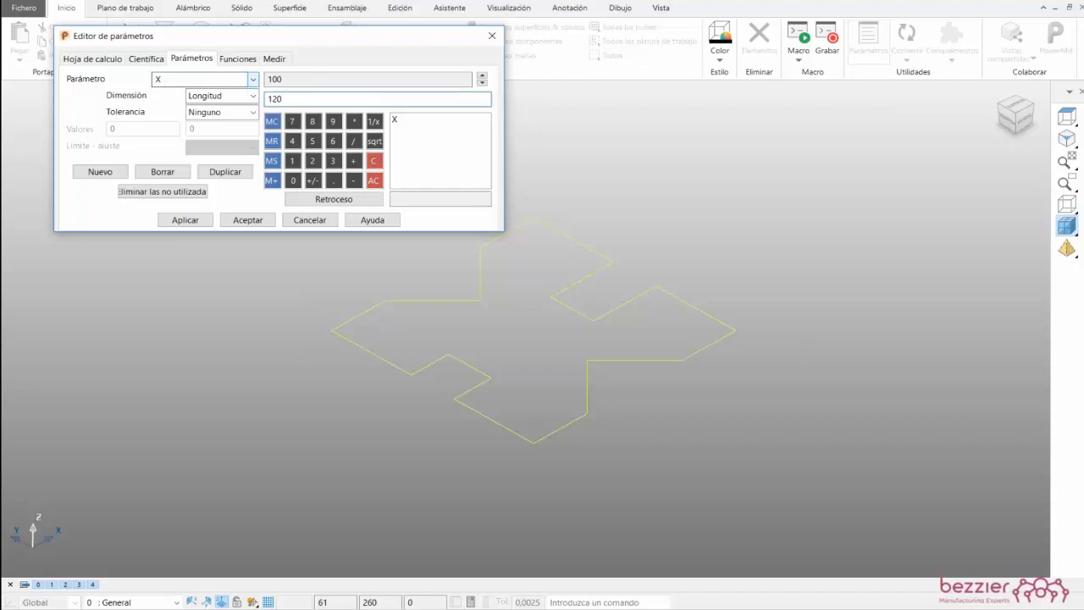
pyautogui.click(193, 221)
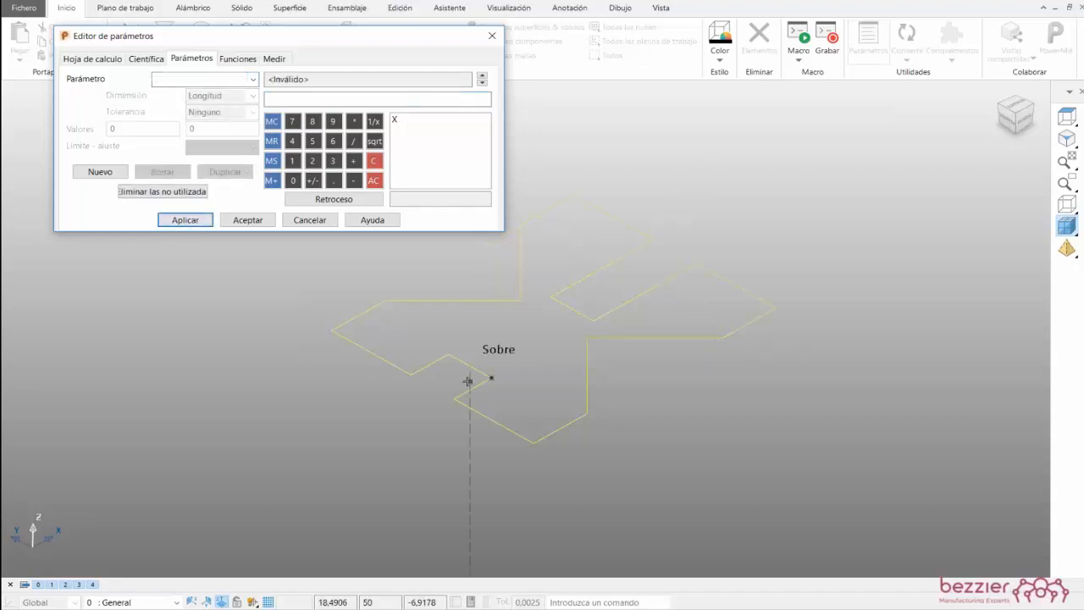
# - Set parameter X to 100 and apply it to the profile
pyautogui.click(174, 79)
pyautogui.click(161, 93)
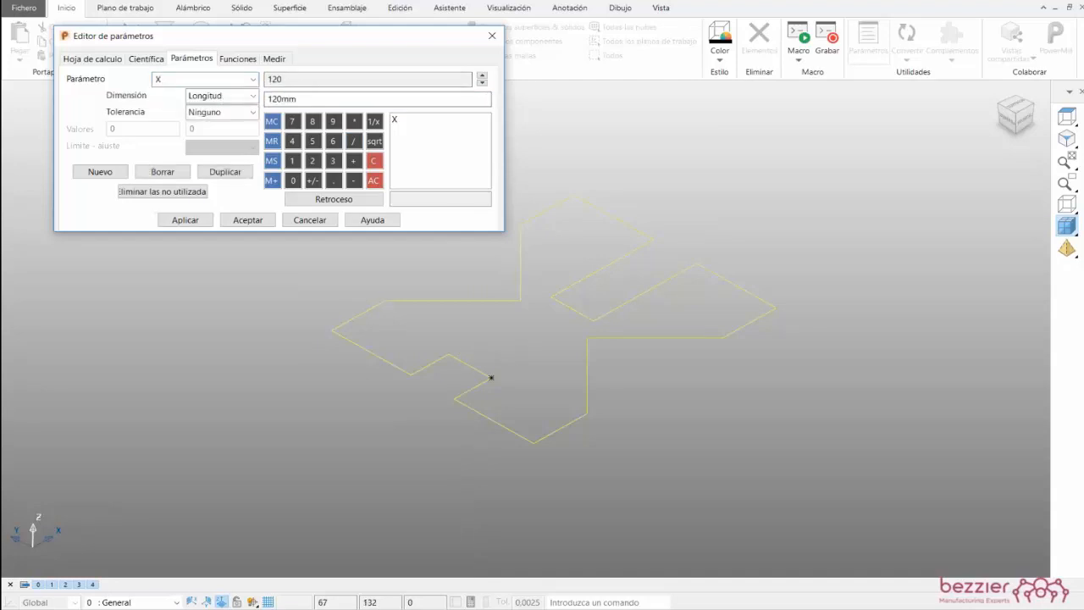
pyautogui.write('100')
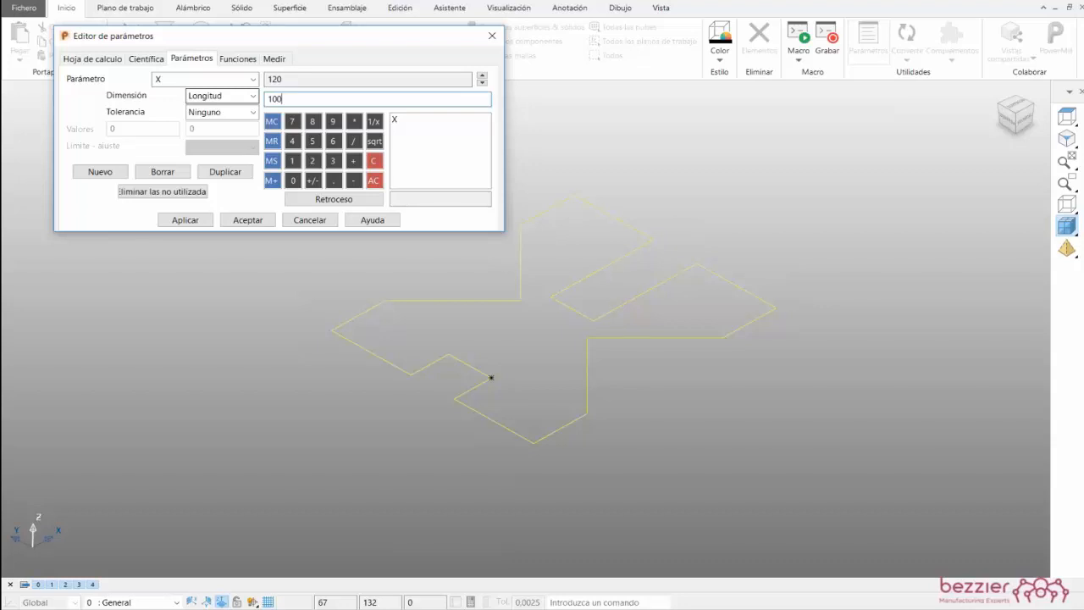
pyautogui.click(184, 221)
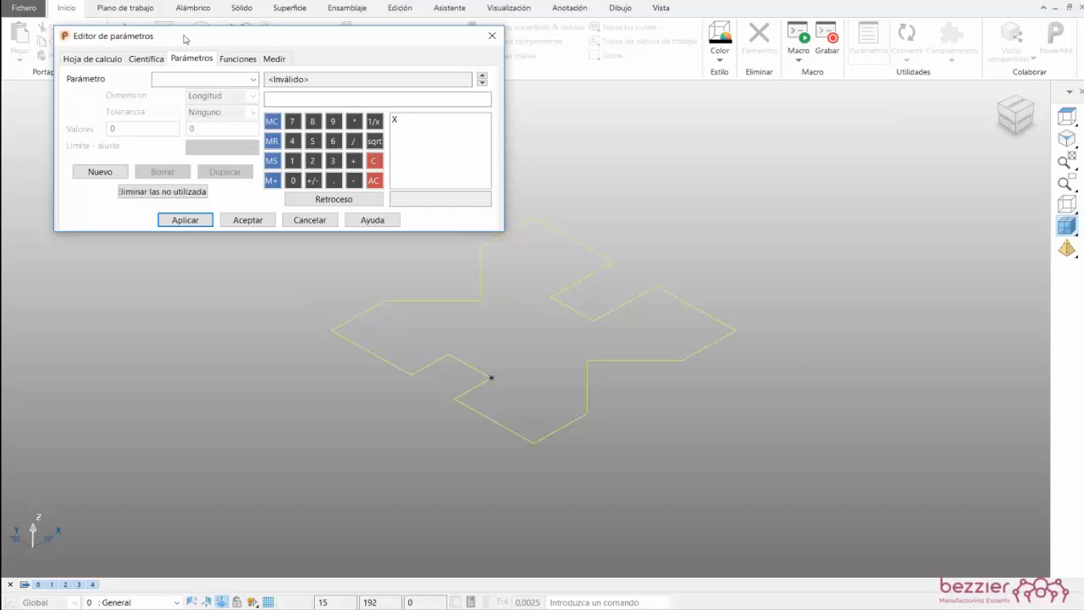
# - Create a length parameter named Y with the value 100, apply it, and close the parameter editor
pyautogui.click(99, 173)
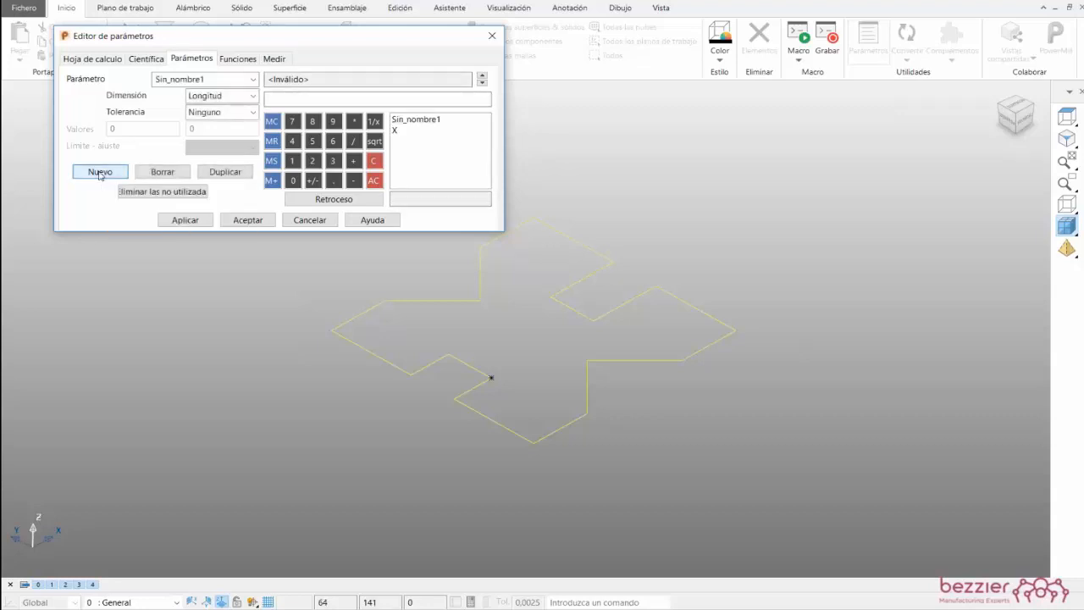
pyautogui.doubleClick(175, 79)
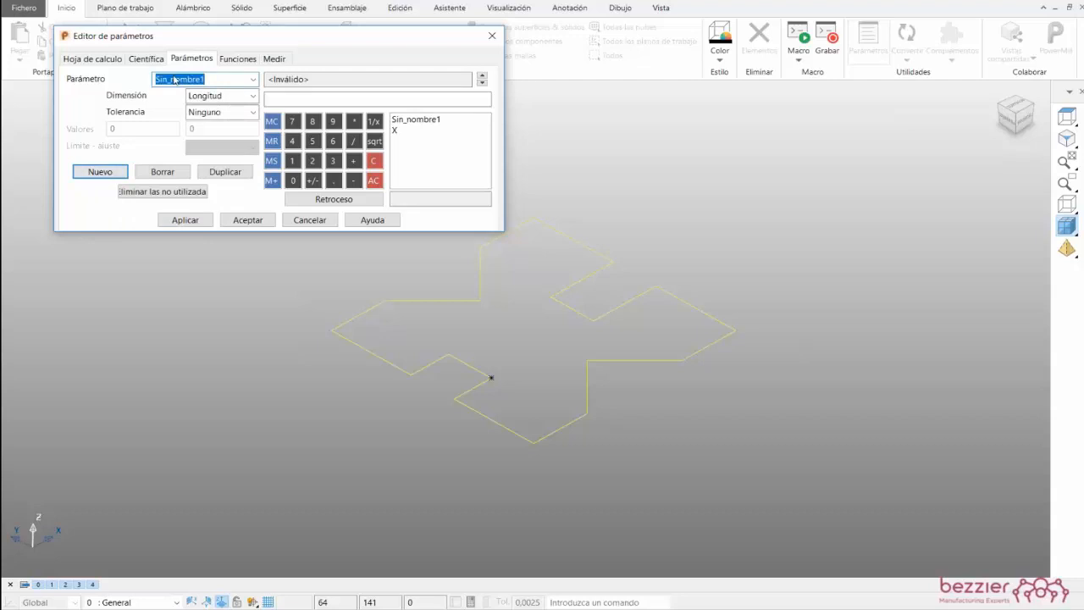
pyautogui.write('Y')
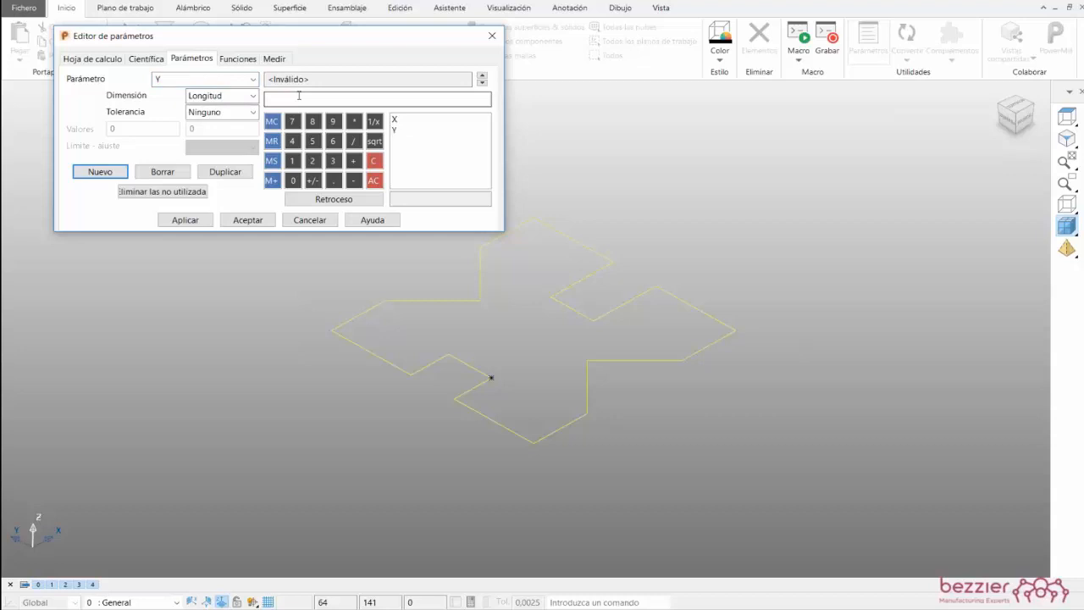
pyautogui.click(275, 97)
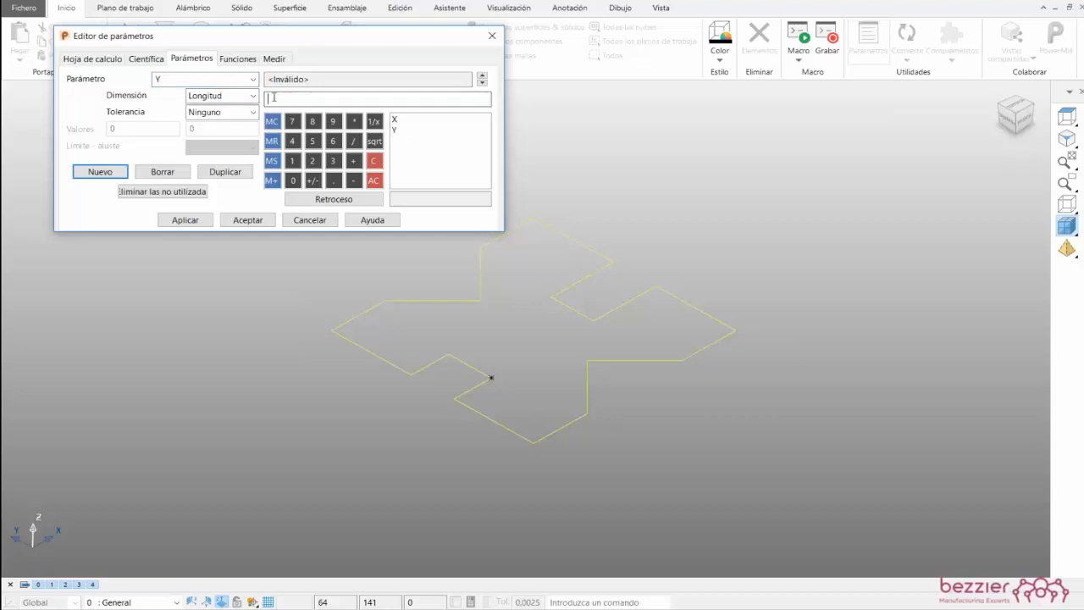
pyautogui.write('100')
pyautogui.click(185, 219)
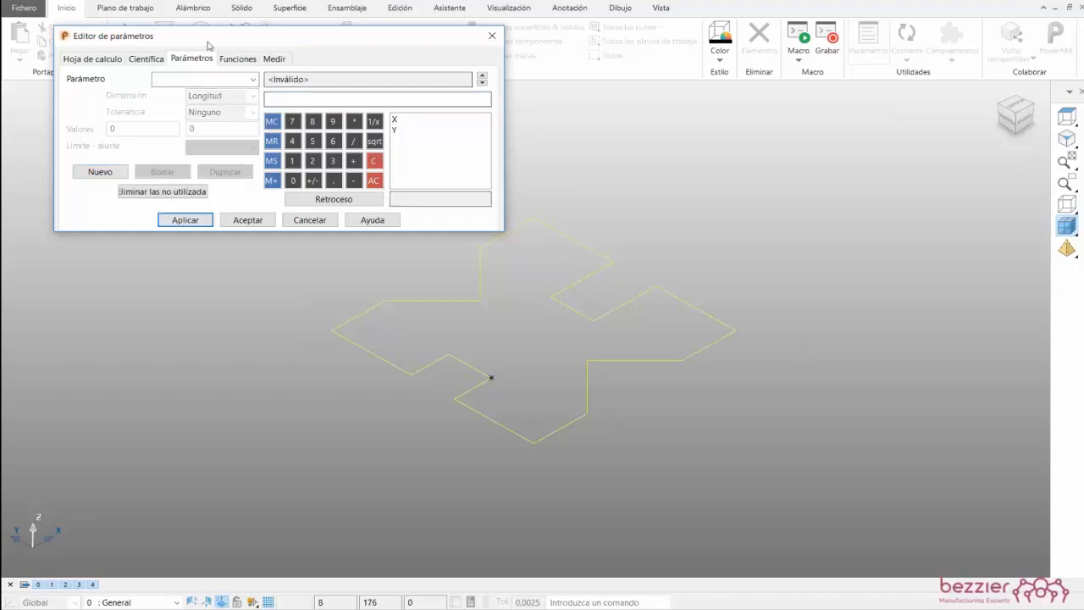
pyautogui.click(252, 79)
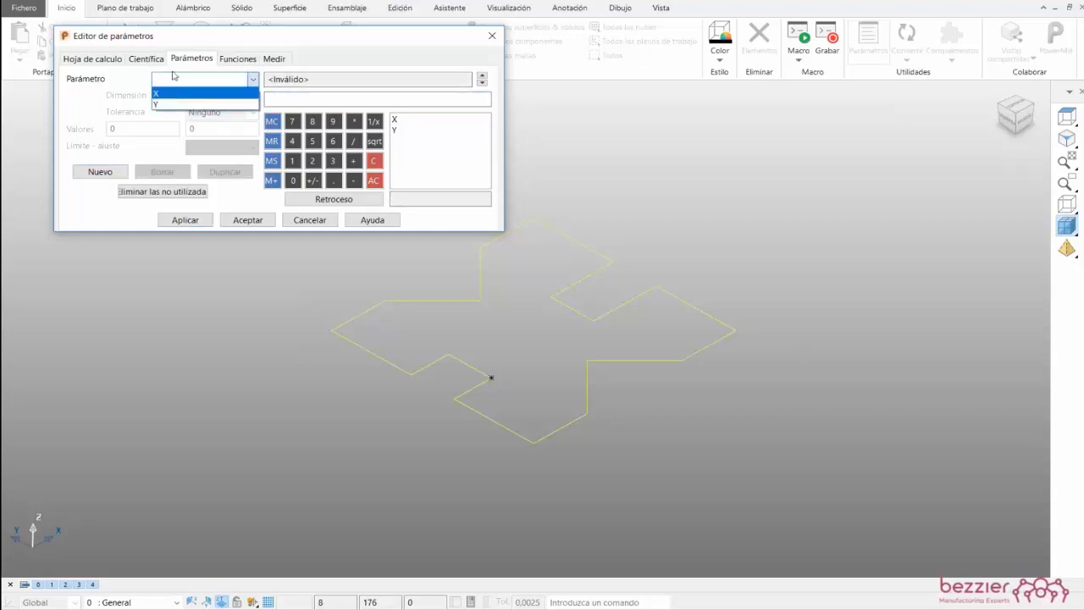
pyautogui.click(252, 225)
pyautogui.click(327, 222)
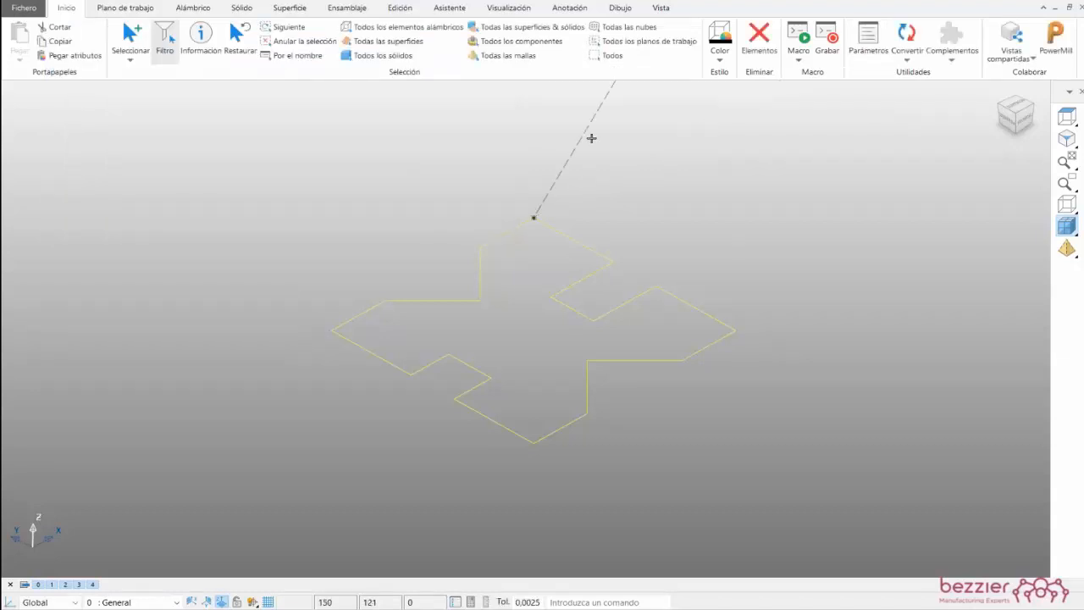
# - Clear the selection and reopen the notched profile's constrained sketch for editing
pyautogui.press('Escape')
pyautogui.press('Escape')
pyautogui.doubleClick(535, 219)
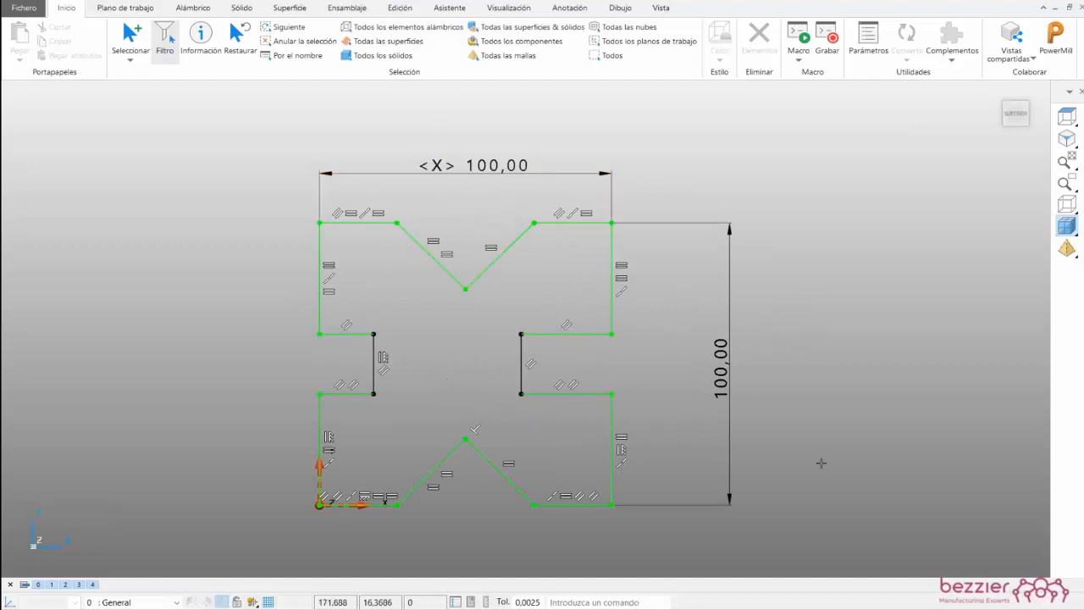
# - Link the profile's overall height dimension to parameter Y using the dimension value's calculator
pyautogui.doubleClick(720, 376)
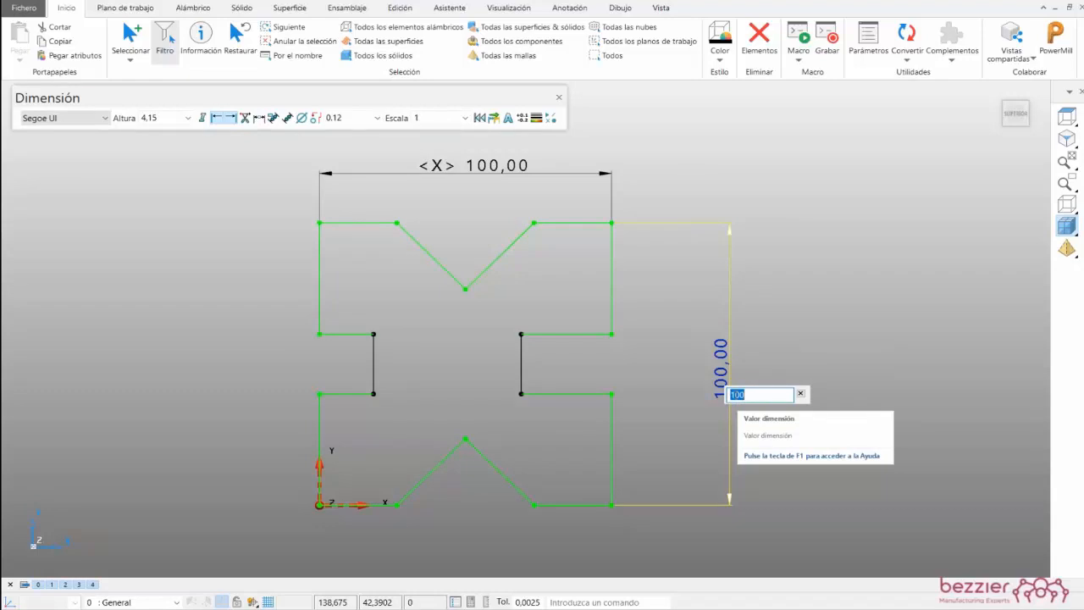
pyautogui.rightClick(748, 395)
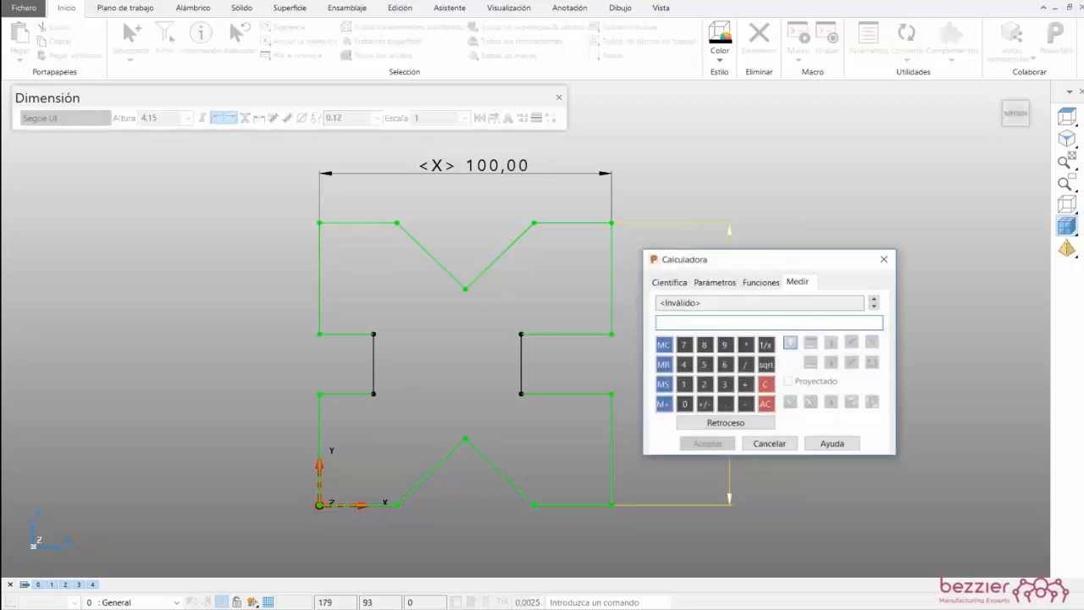
pyautogui.moveTo(799, 267); pyautogui.dragTo(887, 149)
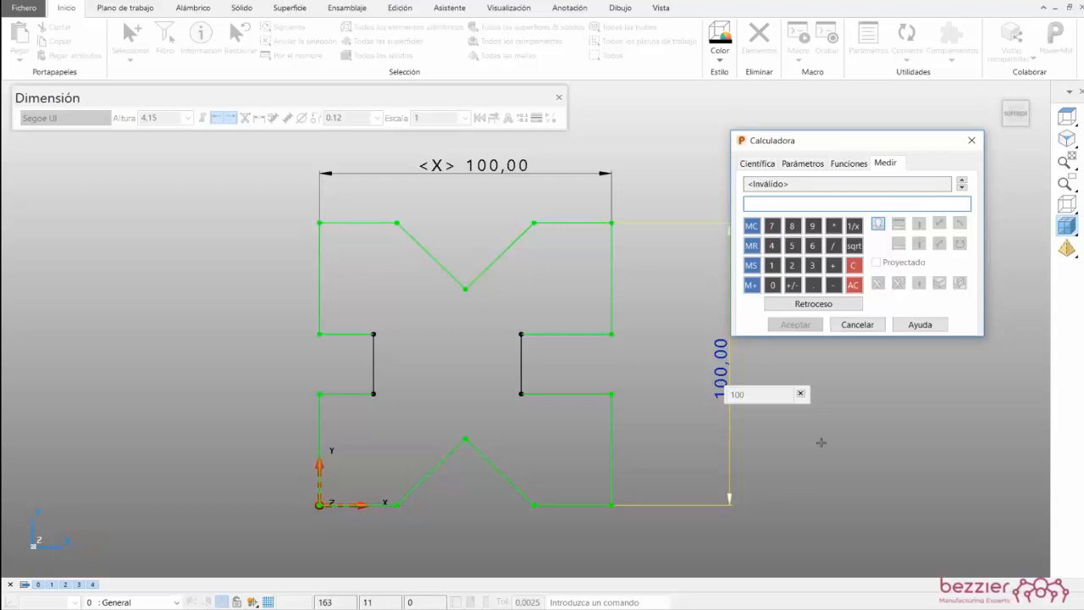
pyautogui.click(809, 166)
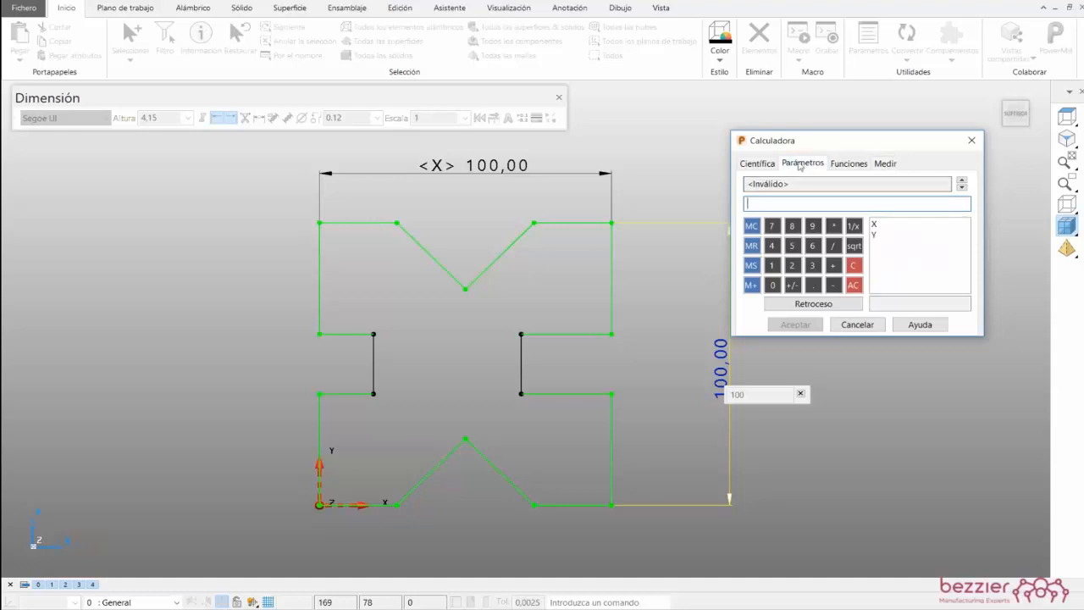
pyautogui.doubleClick(877, 235)
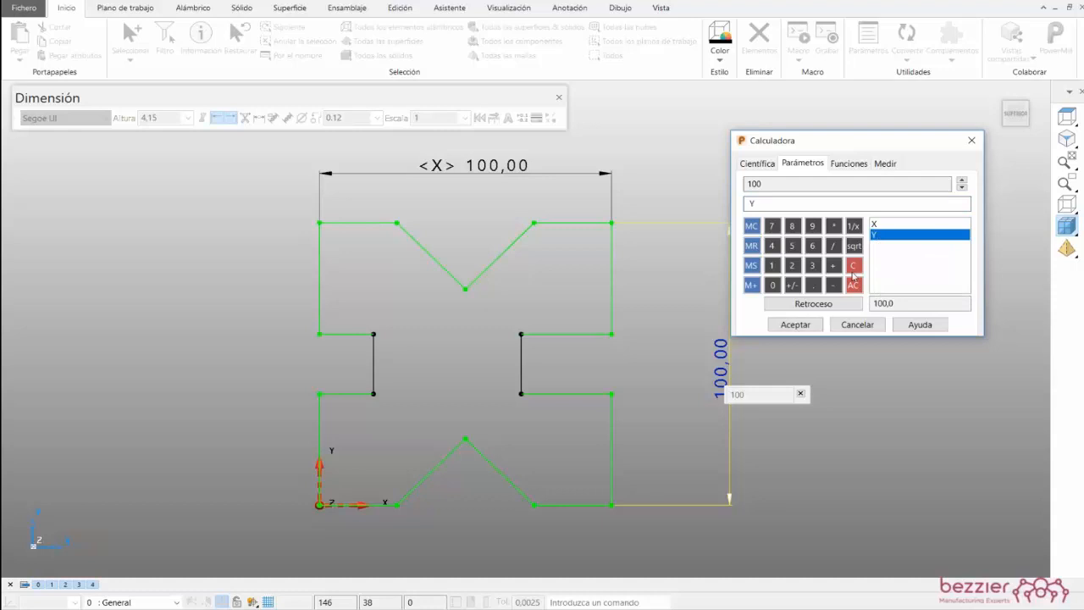
pyautogui.click(796, 325)
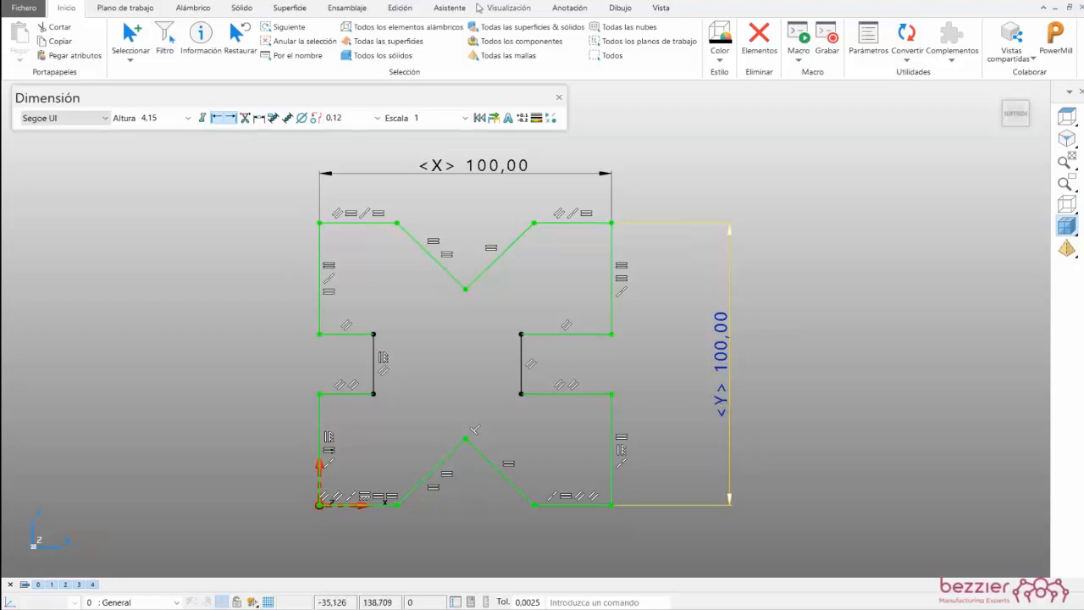
# - Add a horizontal dimension between the upper inner corners of the two side notches, placed just below the overall width dimension
pyautogui.click(191, 7)
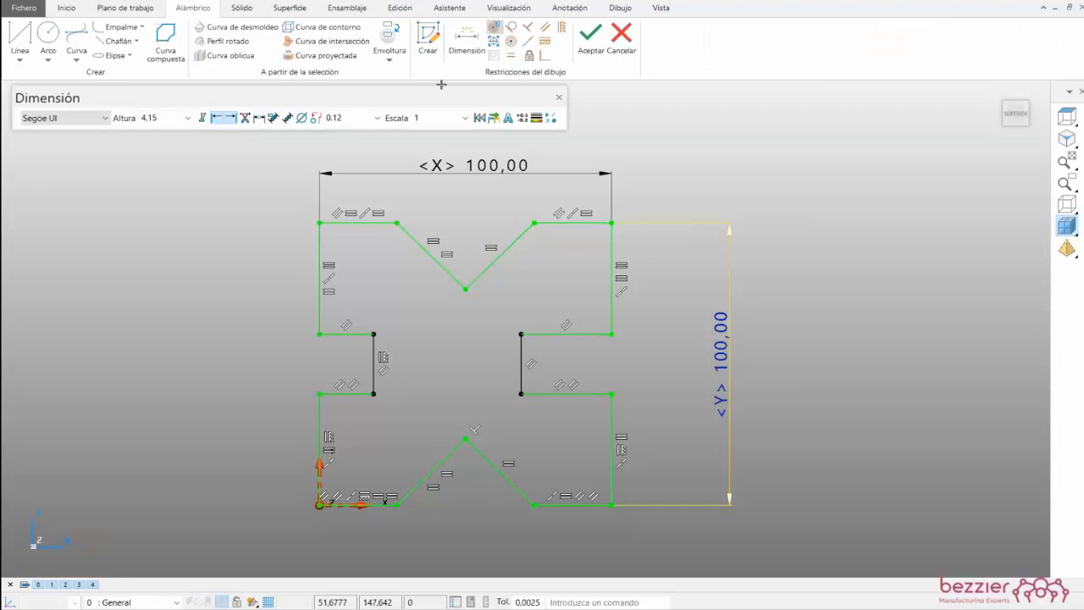
pyautogui.click(465, 43)
pyautogui.click(373, 334)
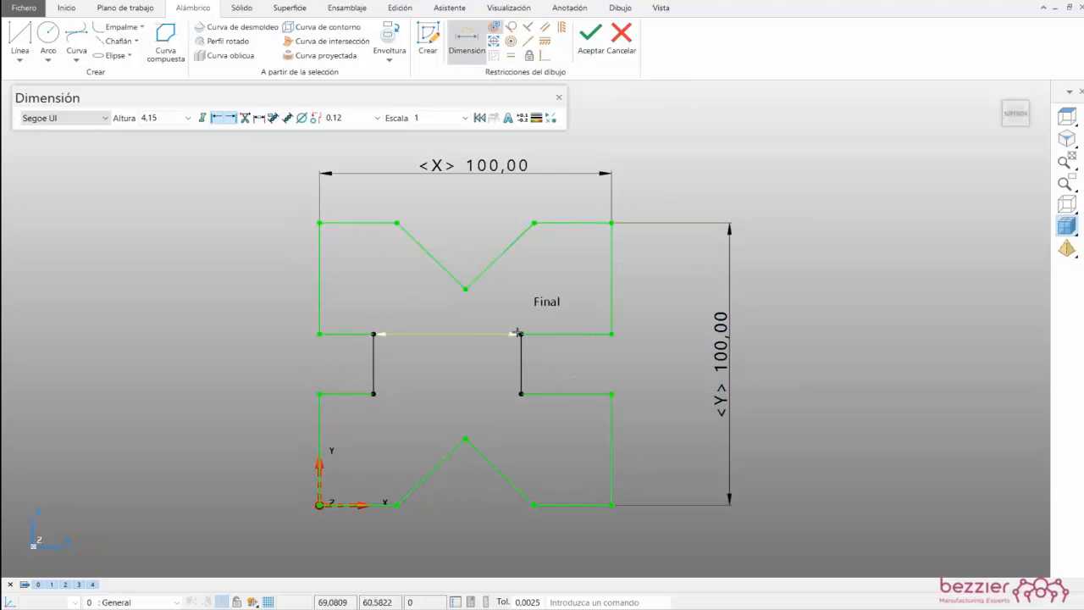
pyautogui.click(521, 334)
pyautogui.click(480, 203)
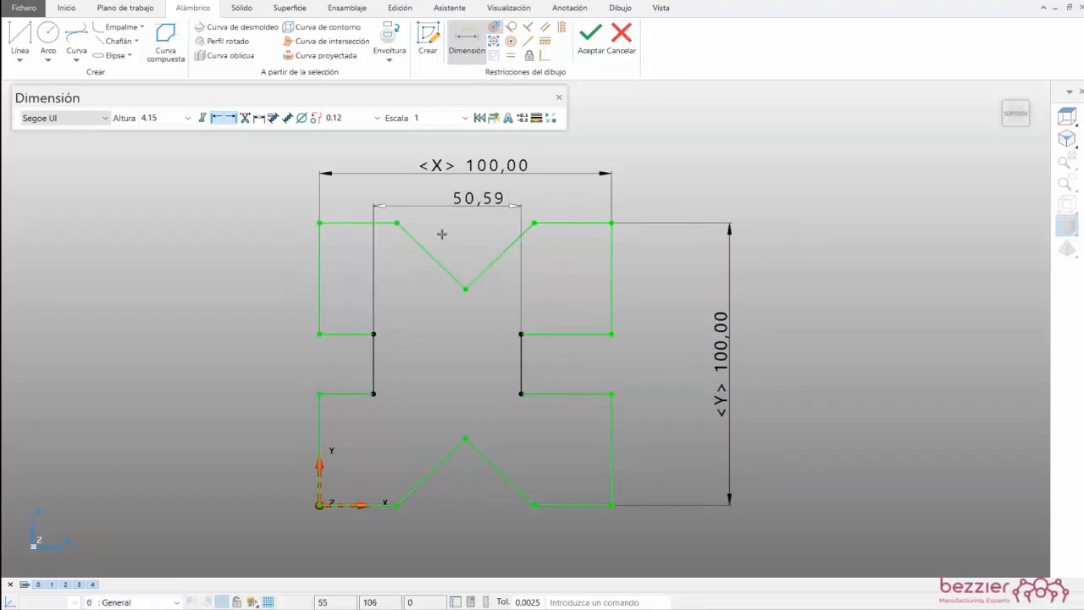
# - Add a vertical dimension across the opening of the left side notch, placed outside the profile, and end the dimension command
pyautogui.click(319, 333)
pyautogui.click(319, 394)
pyautogui.click(261, 359)
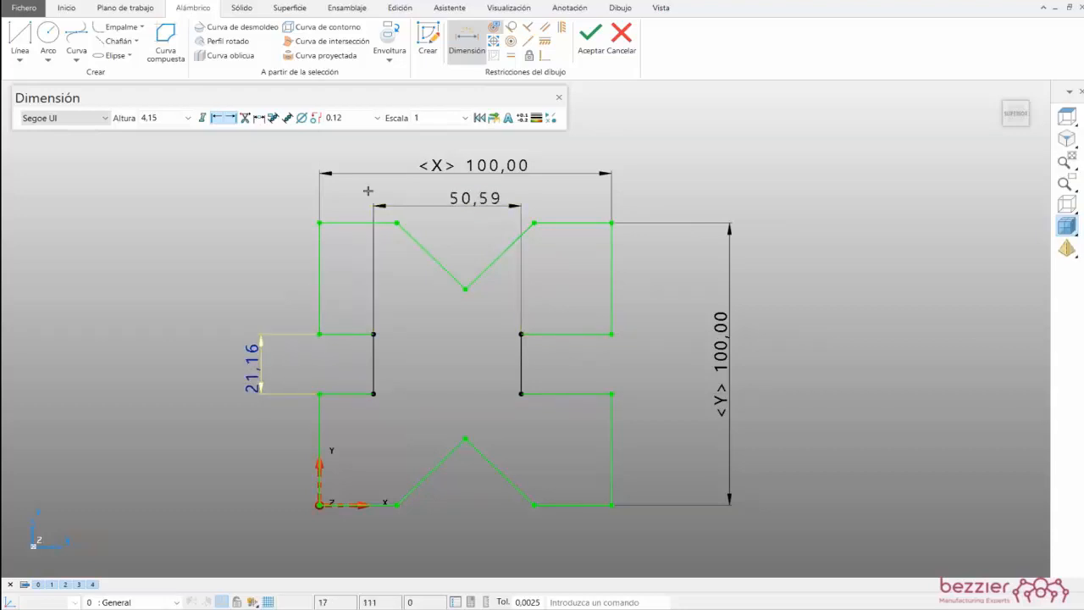
pyautogui.click(470, 38)
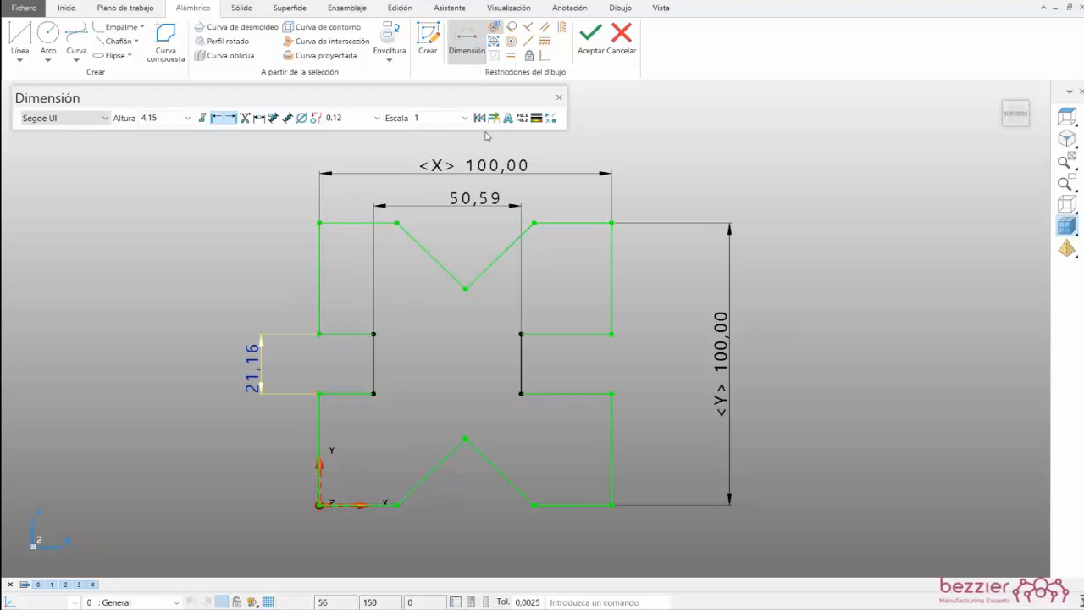
# - Set the horizontal distance between the side notches to 50 and the left notch's opening height to 20
pyautogui.doubleClick(483, 197)
pyautogui.write('50')
pyautogui.press('Return')
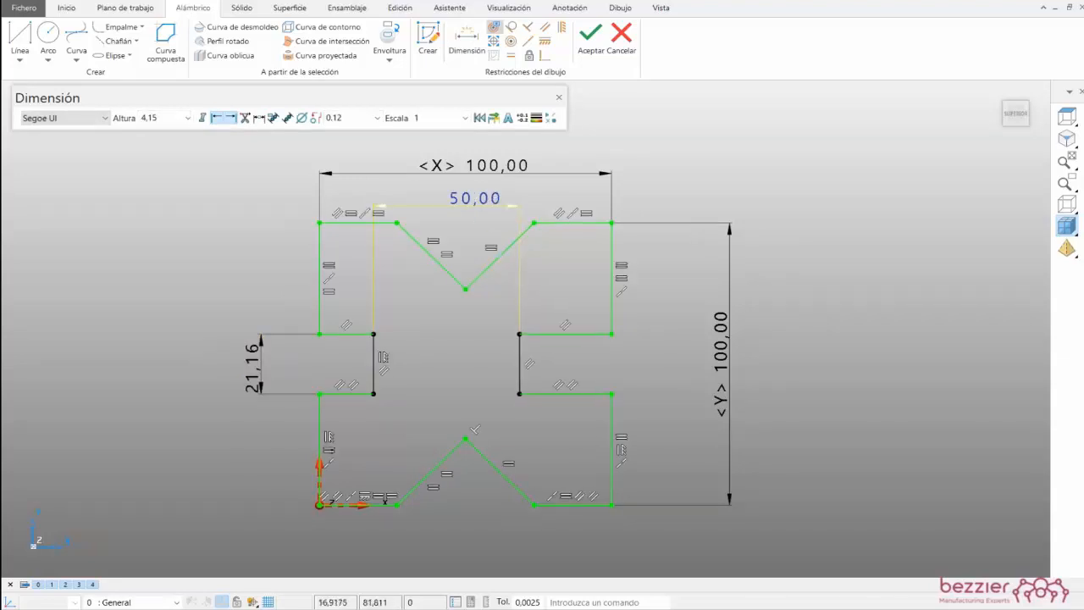
pyautogui.doubleClick(252, 376)
pyautogui.write('20')
pyautogui.press('Return')
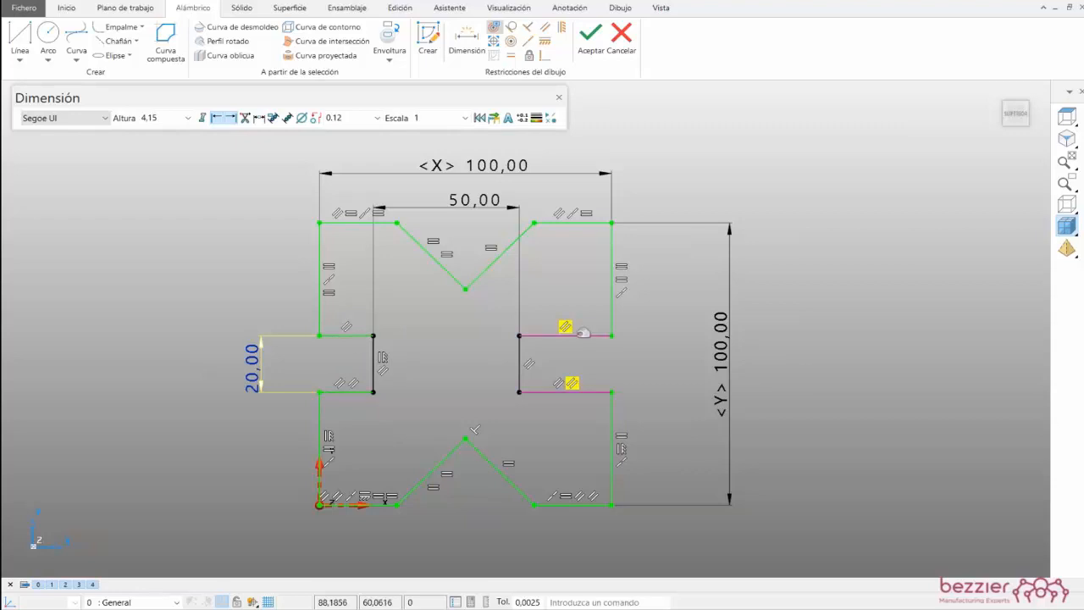
# - Apply an equal-length constraint between the upper horizontal edges of the left and right side notches
pyautogui.click(510, 56)
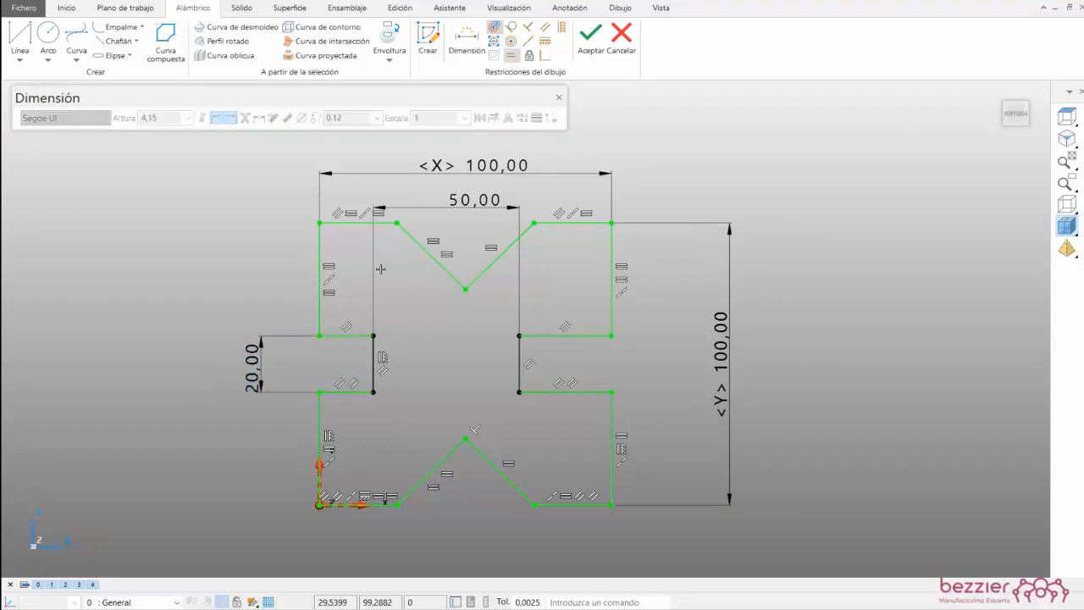
pyautogui.click(363, 335)
pyautogui.click(549, 337)
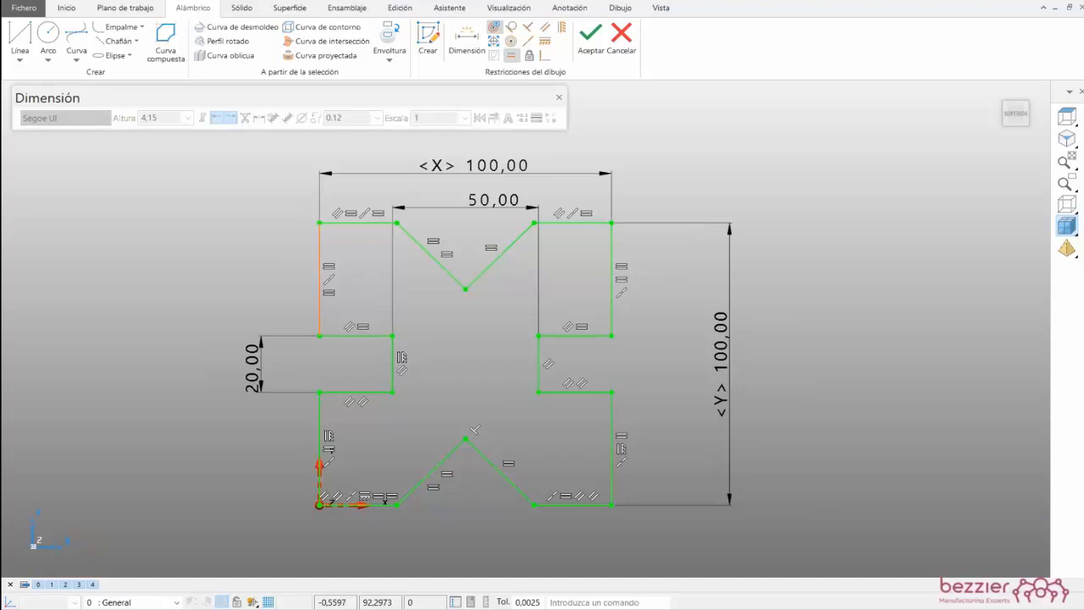
# - Drive the horizontal distance between the side notches with the expression X*.8
pyautogui.click(477, 198)
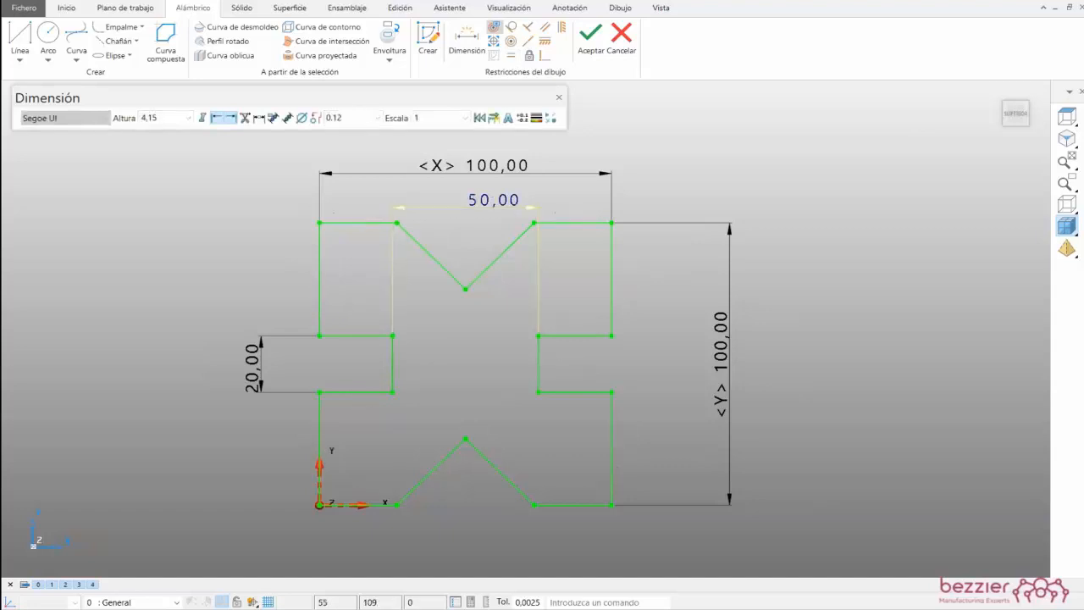
pyautogui.doubleClick(491, 199)
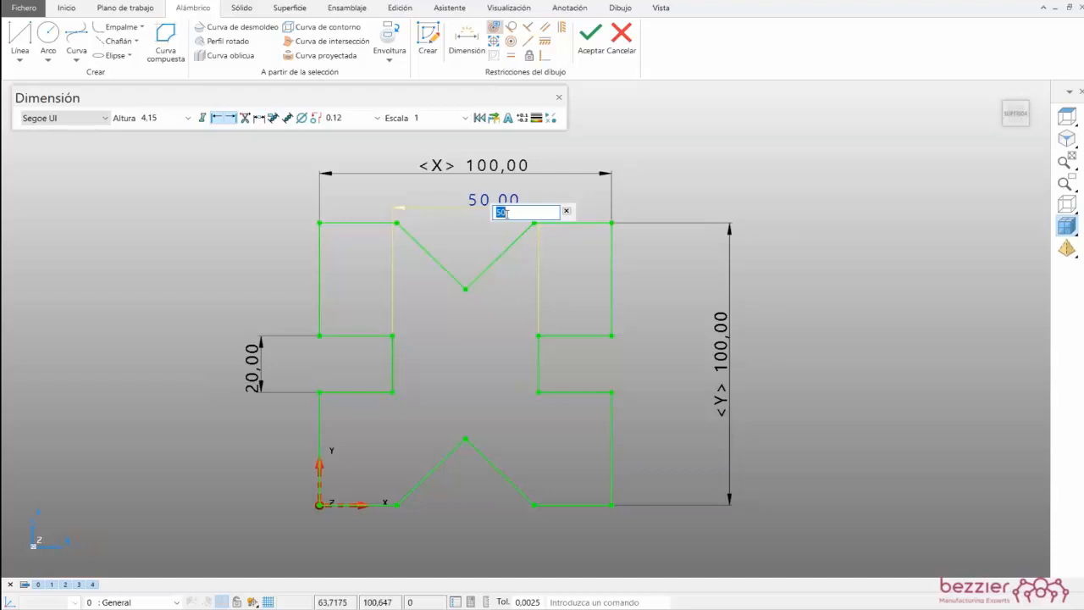
pyautogui.write('X*.8')
pyautogui.press('Return')
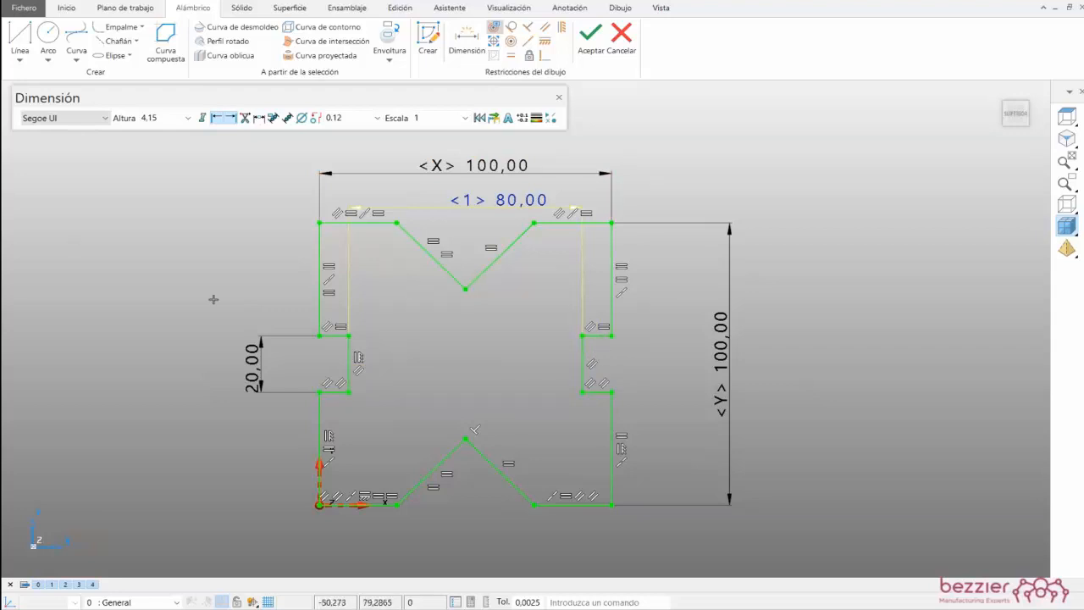
# - Drive the left notch's opening height with the expression Y/5 and accept the constrained sketch
pyautogui.click(252, 362)
pyautogui.doubleClick(250, 364)
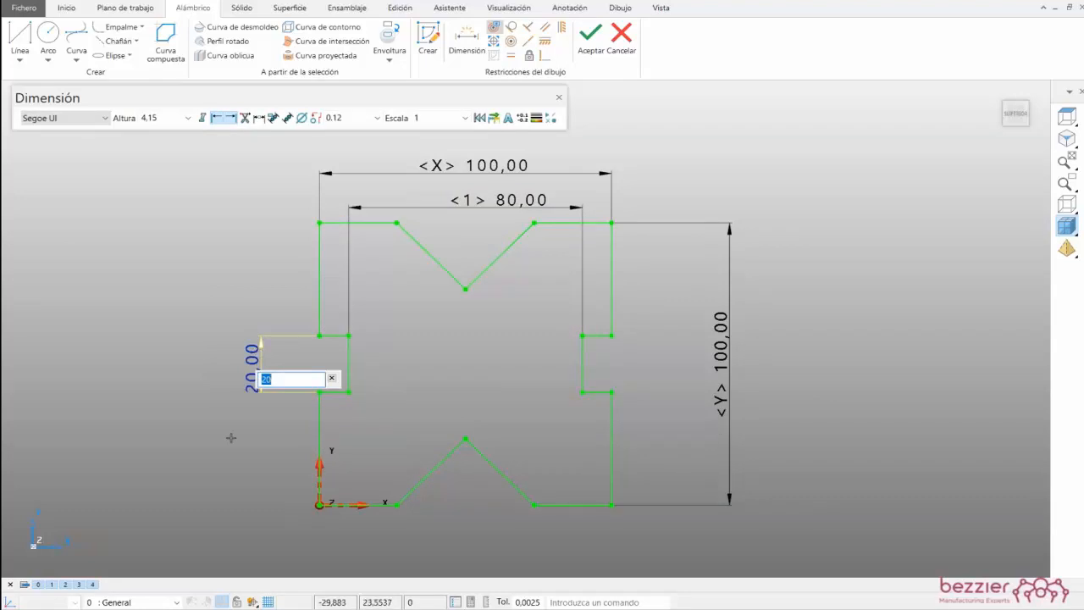
pyautogui.write('Y/5')
pyautogui.press('Return')
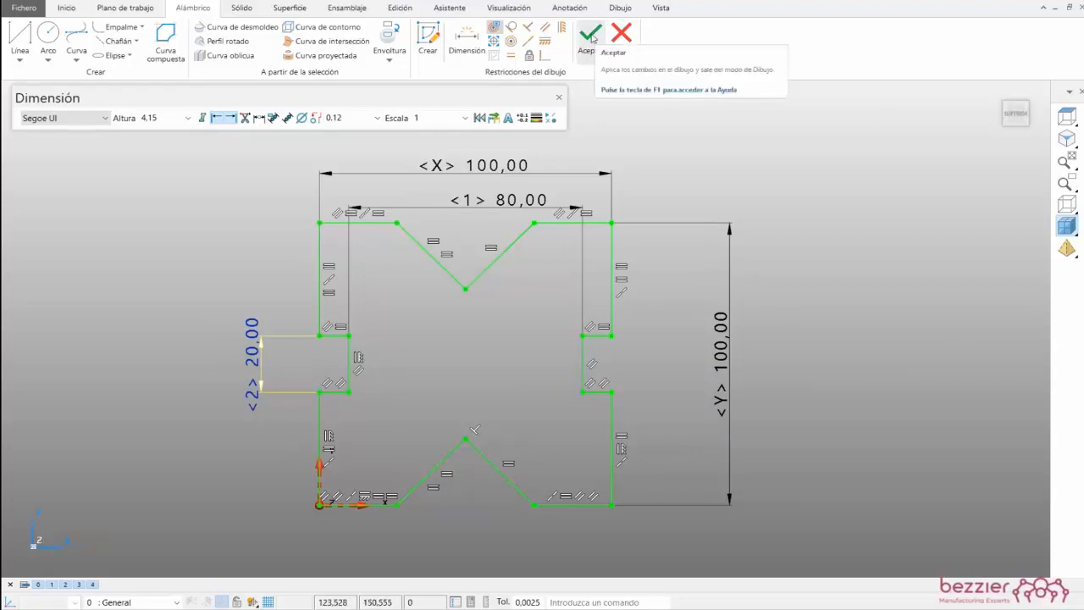
pyautogui.click(592, 36)
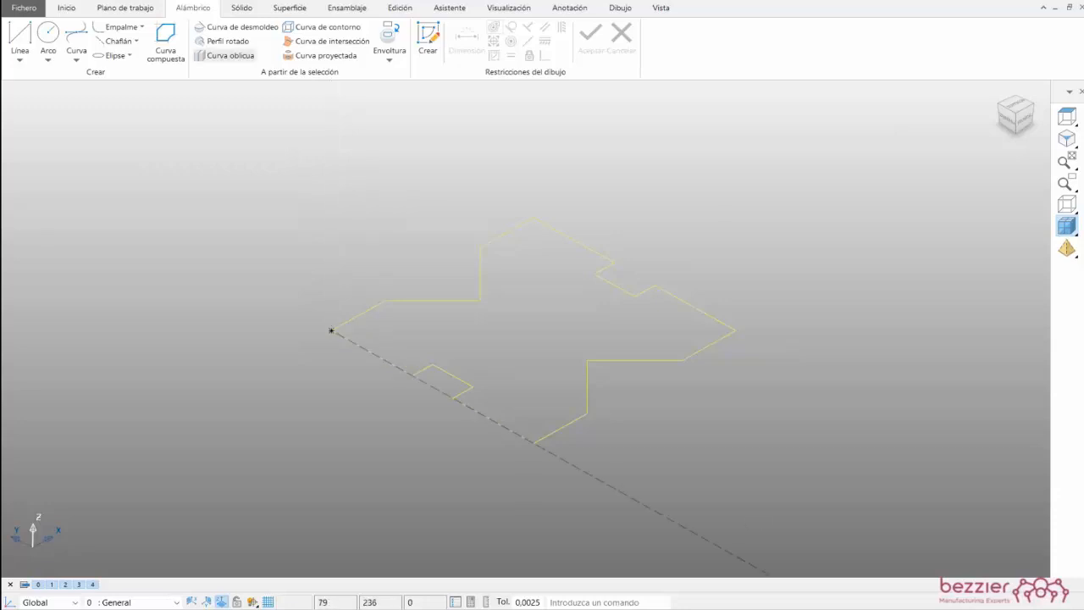
# - Extrude the notched profile into a solid and set its length in direction 1 to Z=50
pyautogui.click(243, 10)
pyautogui.click(72, 38)
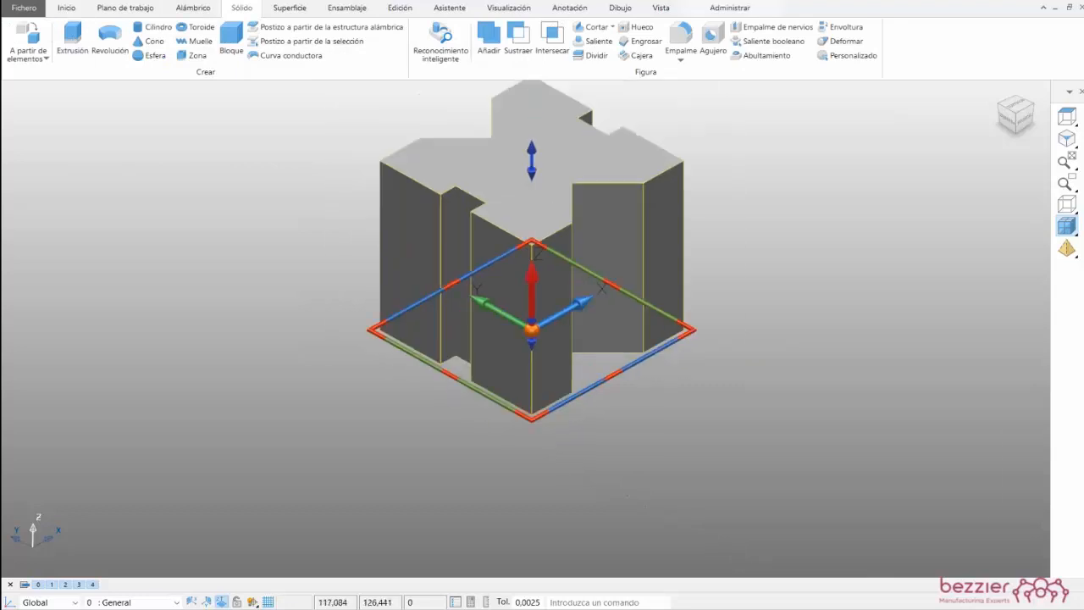
pyautogui.rightClick(498, 213)
pyautogui.click(542, 425)
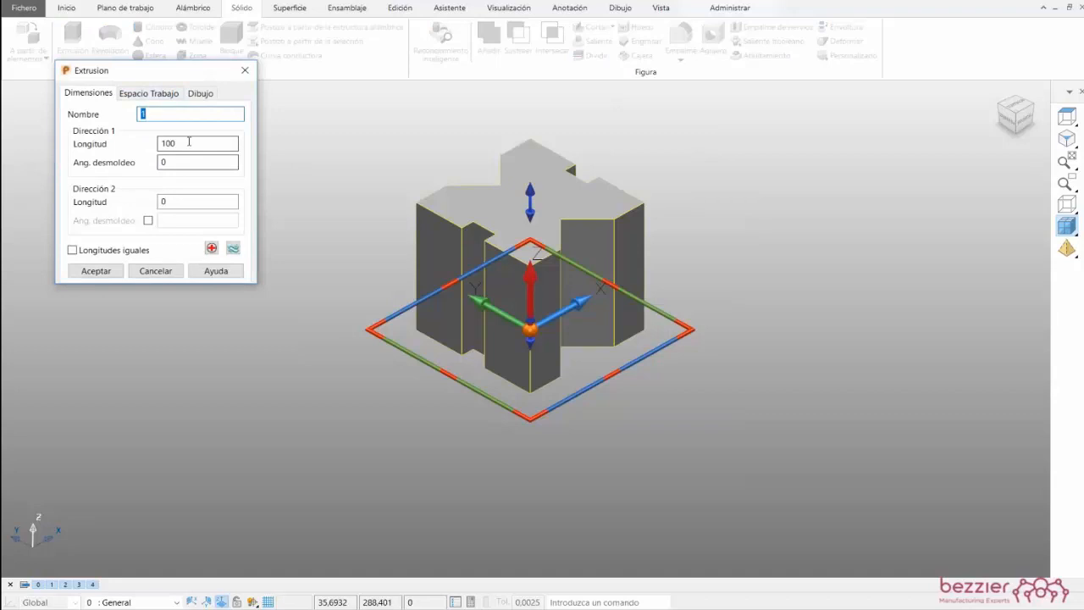
pyautogui.doubleClick(167, 143)
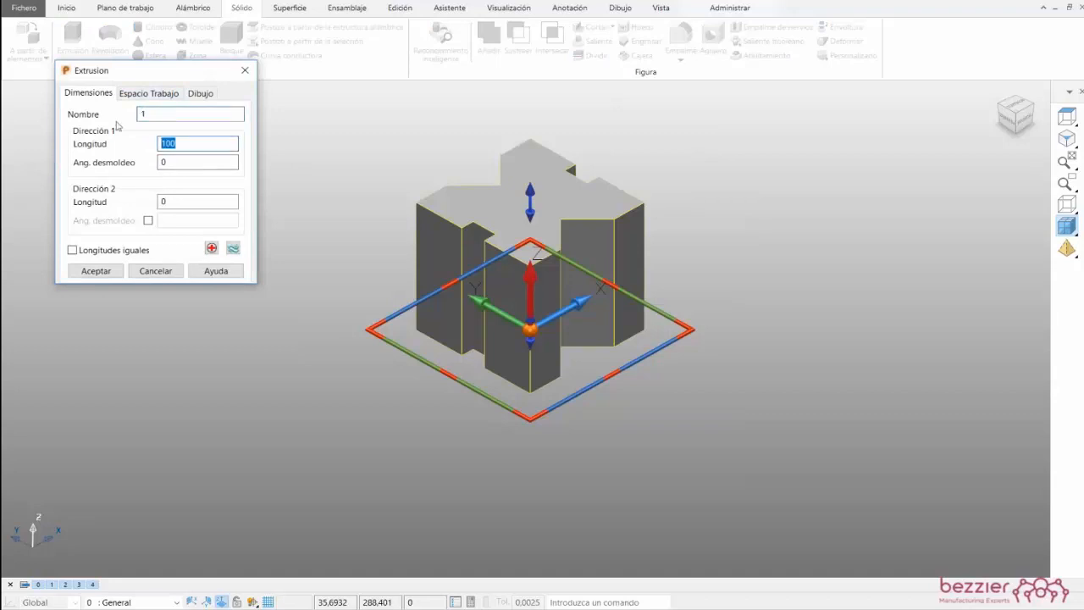
pyautogui.write('2')
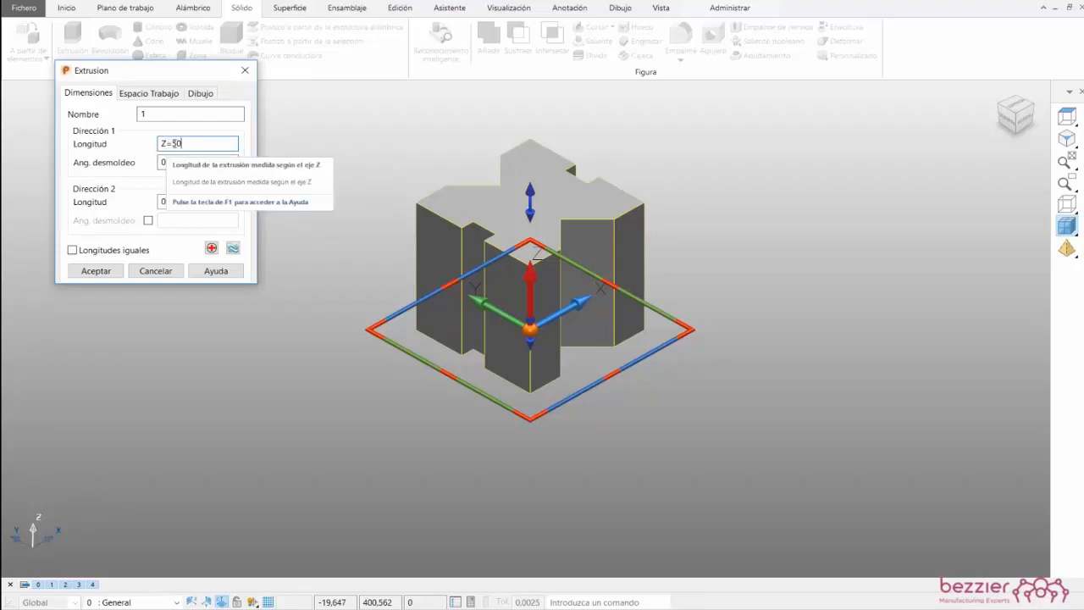
pyautogui.press('Return')
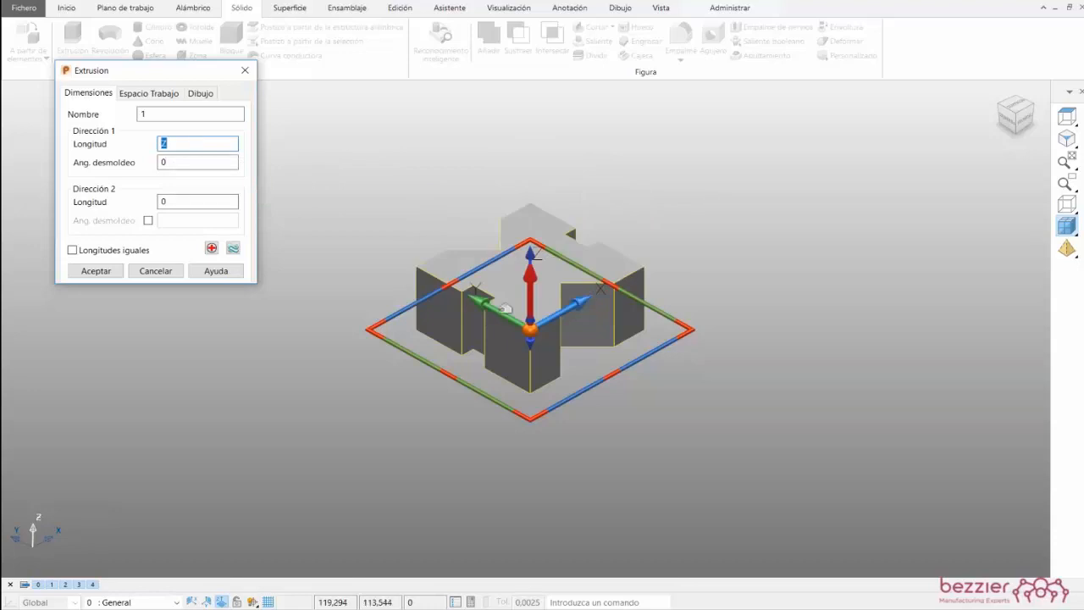
pyautogui.click(96, 271)
# - Set parameter Z to 5 in the parameter editor, apply it to the solid, and close the editor
pyautogui.click(65, 9)
pyautogui.click(873, 42)
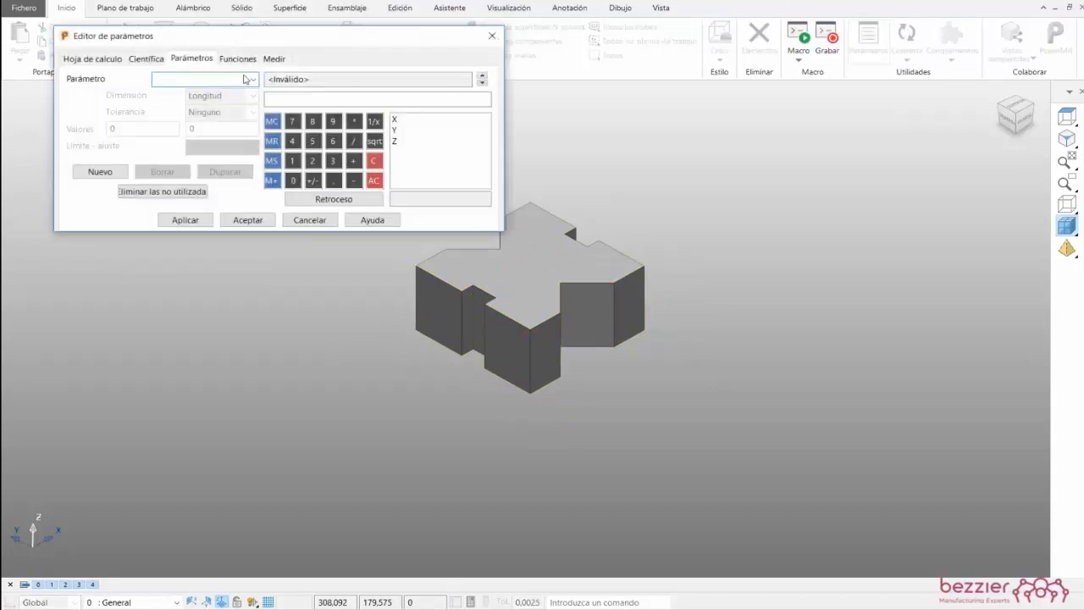
pyautogui.click(254, 80)
pyautogui.click(204, 108)
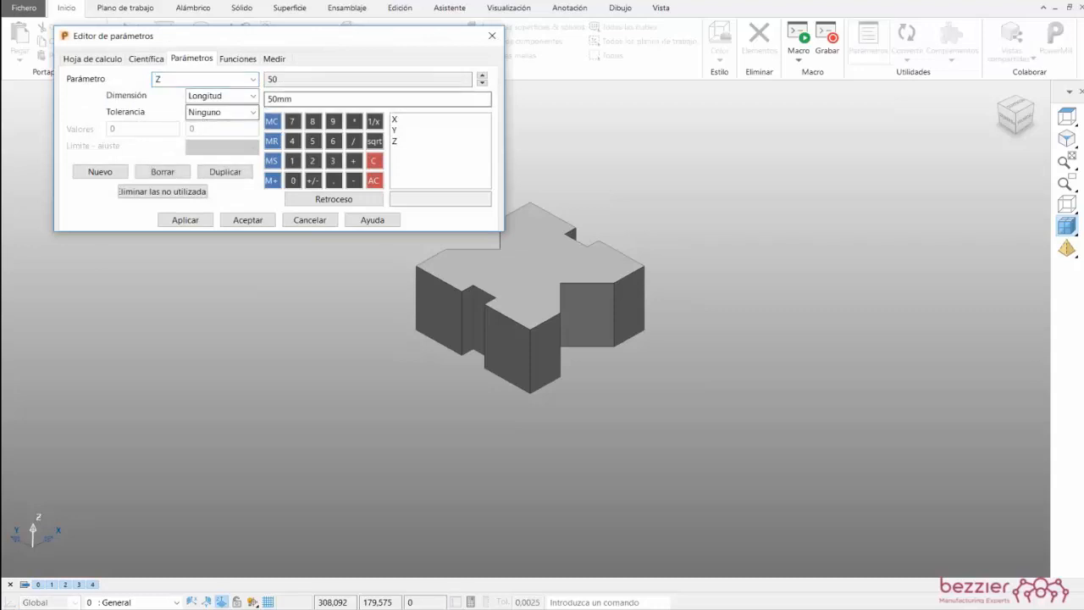
pyautogui.doubleClick(300, 99)
pyautogui.write('5')
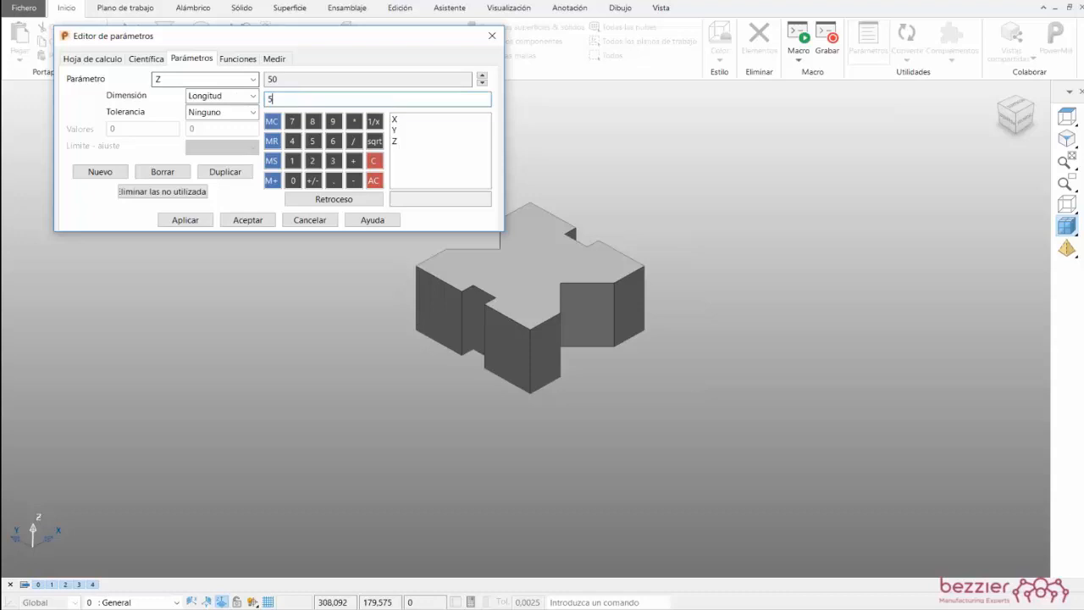
pyautogui.click(190, 220)
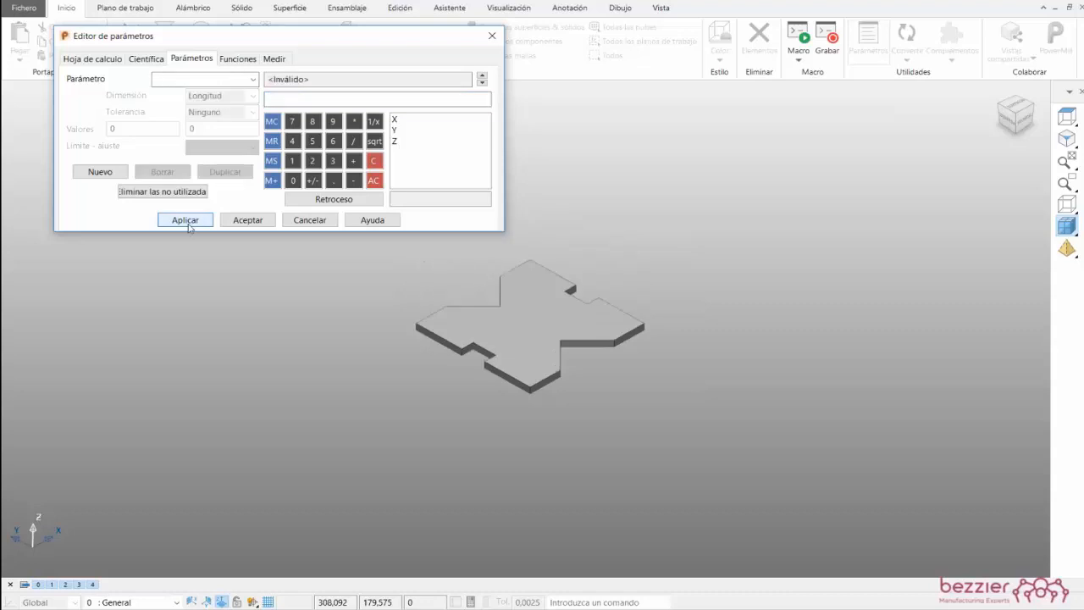
pyautogui.click(247, 220)
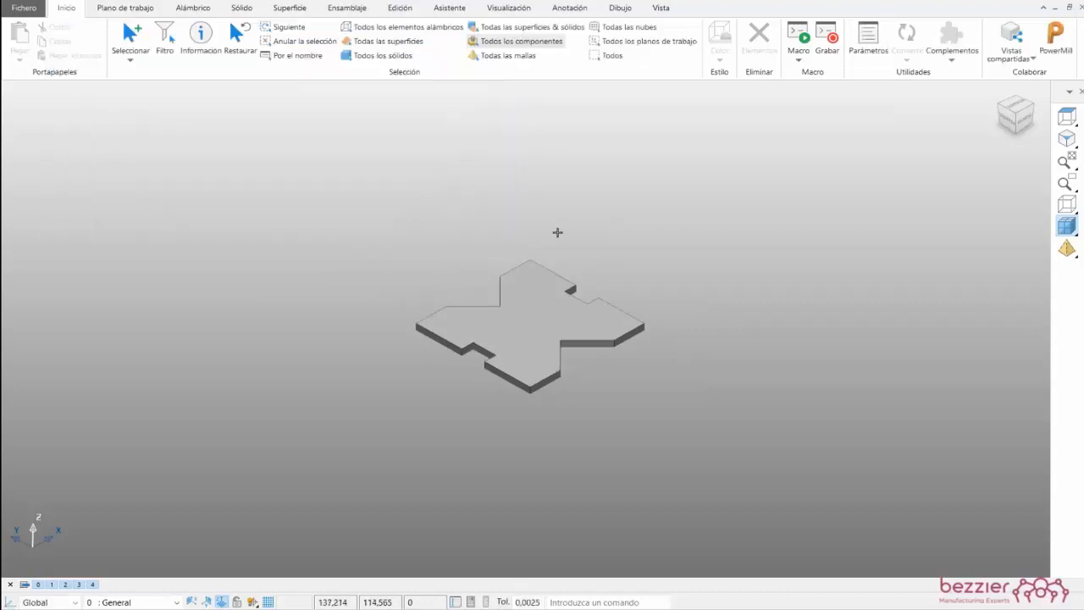
# - Set parameter X to 120 in the parameter editor, apply it to the solid, and close the editor
pyautogui.moveTo(573, 290); pyautogui.dragTo(570, 271, button='middle')
pyautogui.click(876, 42)
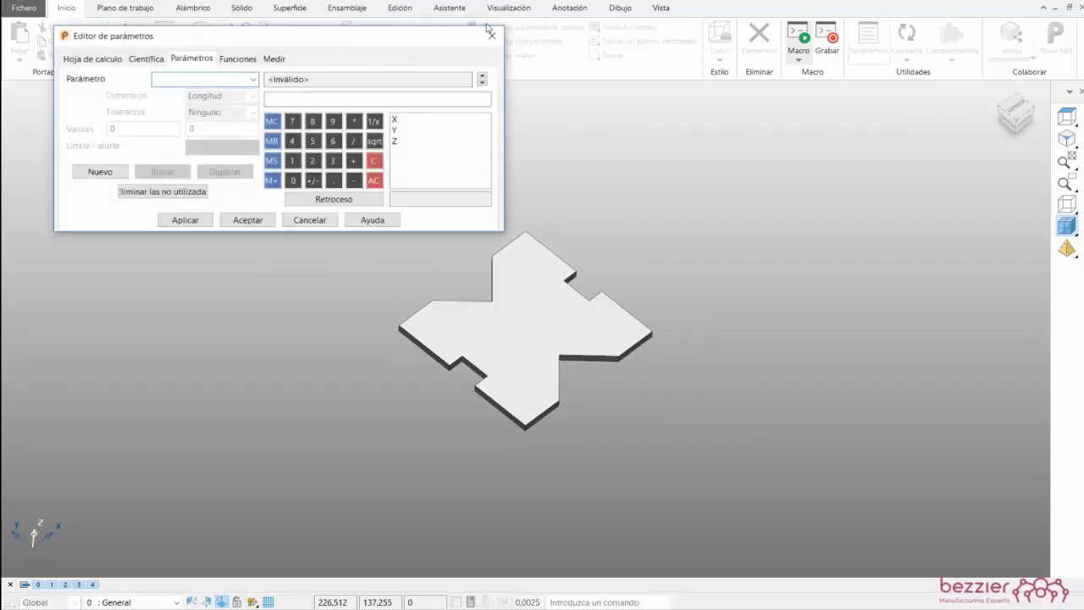
pyautogui.click(252, 79)
pyautogui.click(216, 98)
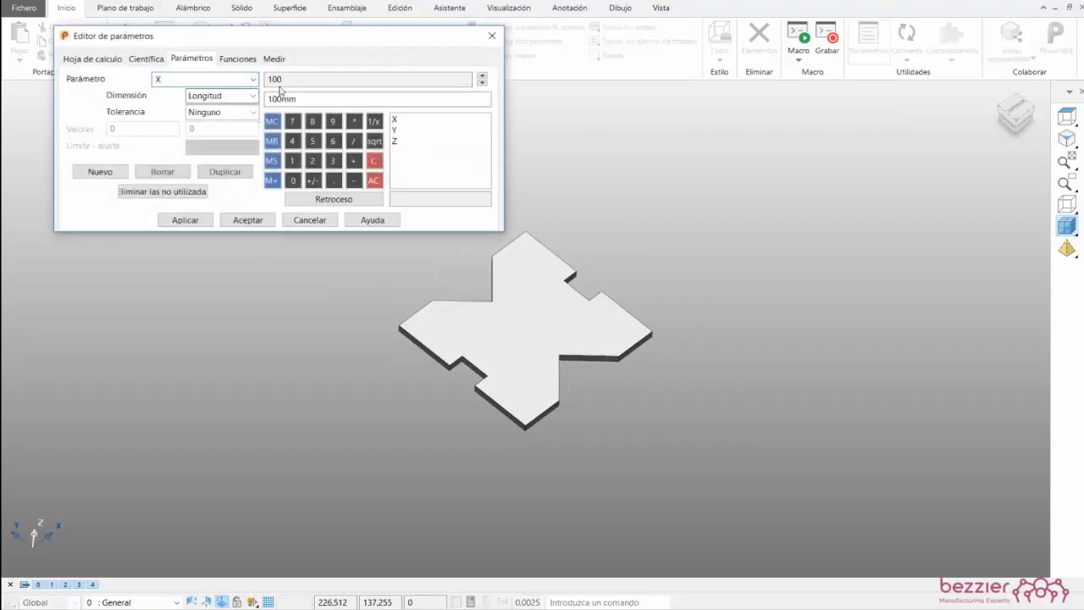
pyautogui.write('120')
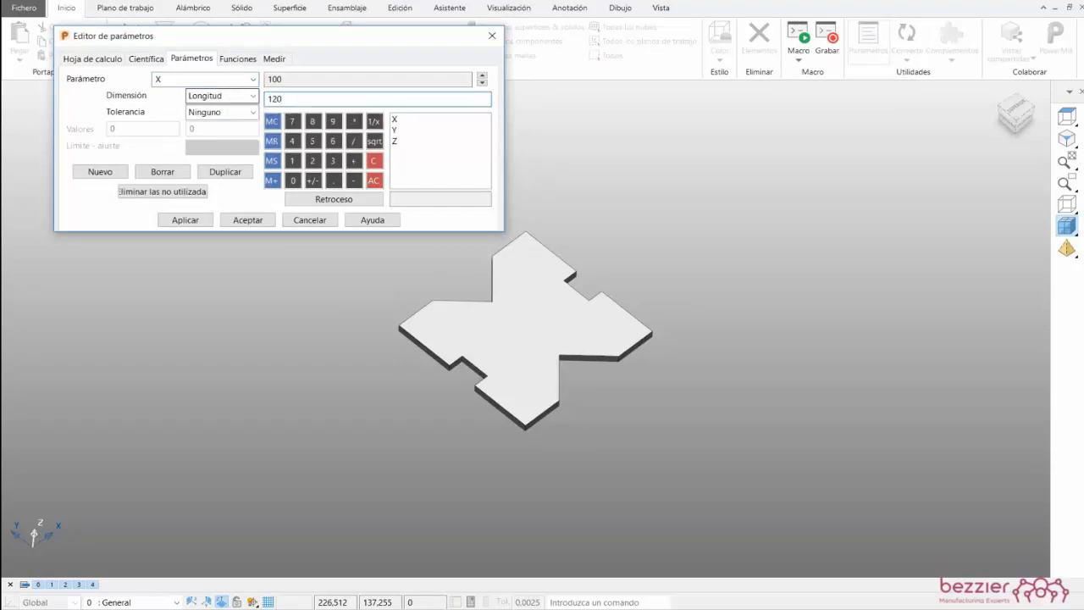
pyautogui.click(185, 219)
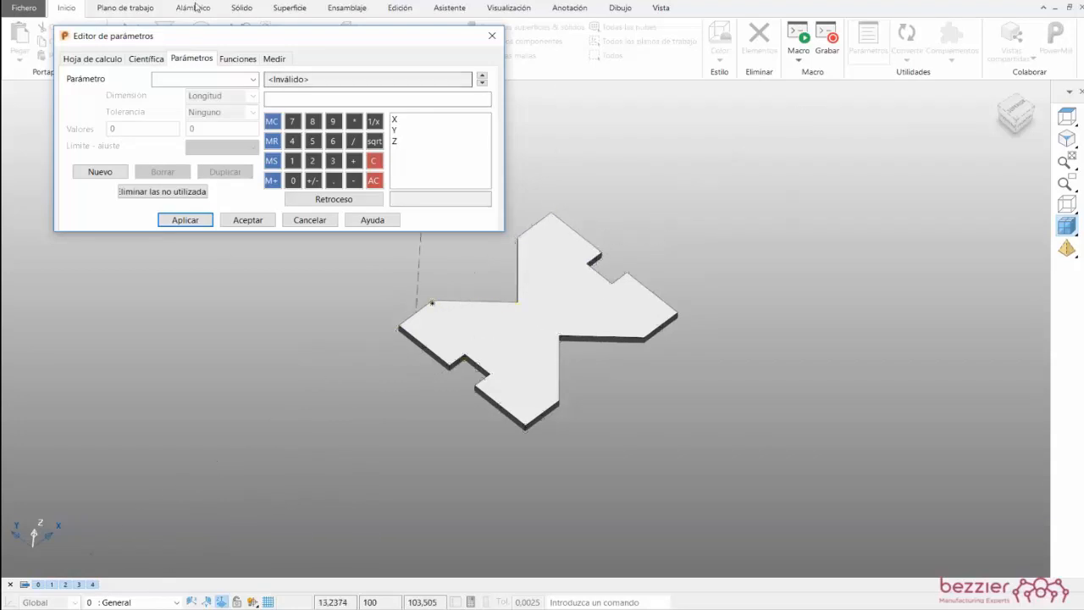
pyautogui.click(247, 220)
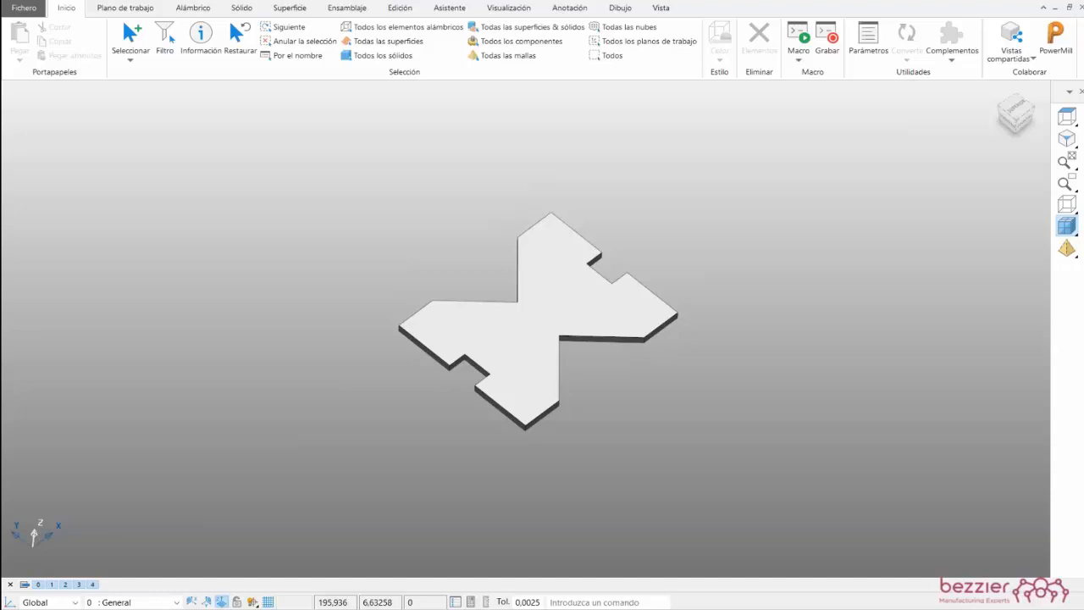
# - Copy the notched solid about 172 mm along the X axis and accept the copy's displacement
pyautogui.moveTo(528, 322); pyautogui.dragTo(497, 253, button='middle')
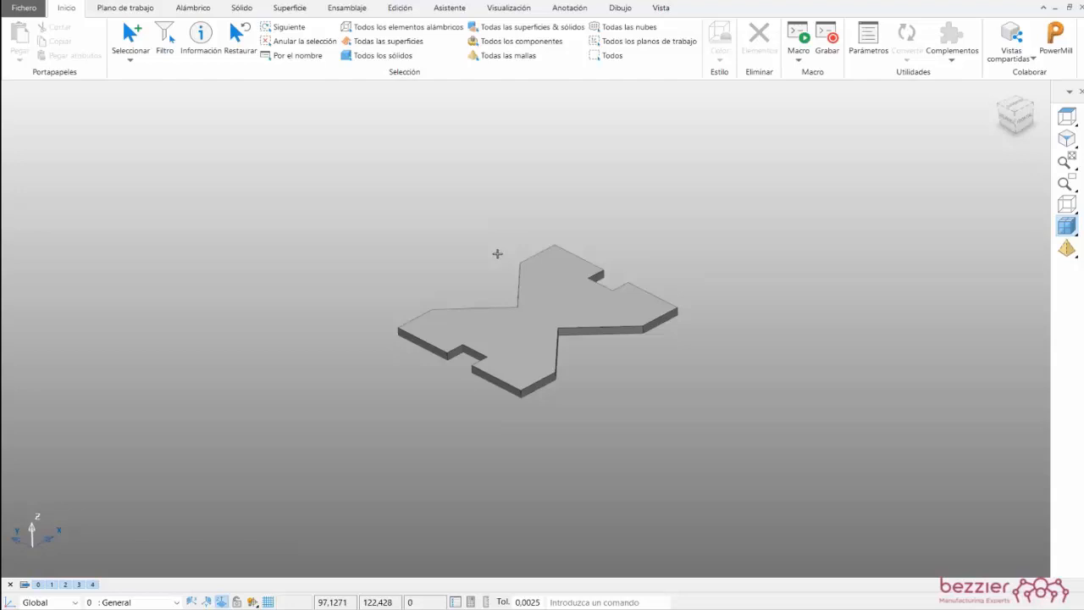
pyautogui.click(592, 327)
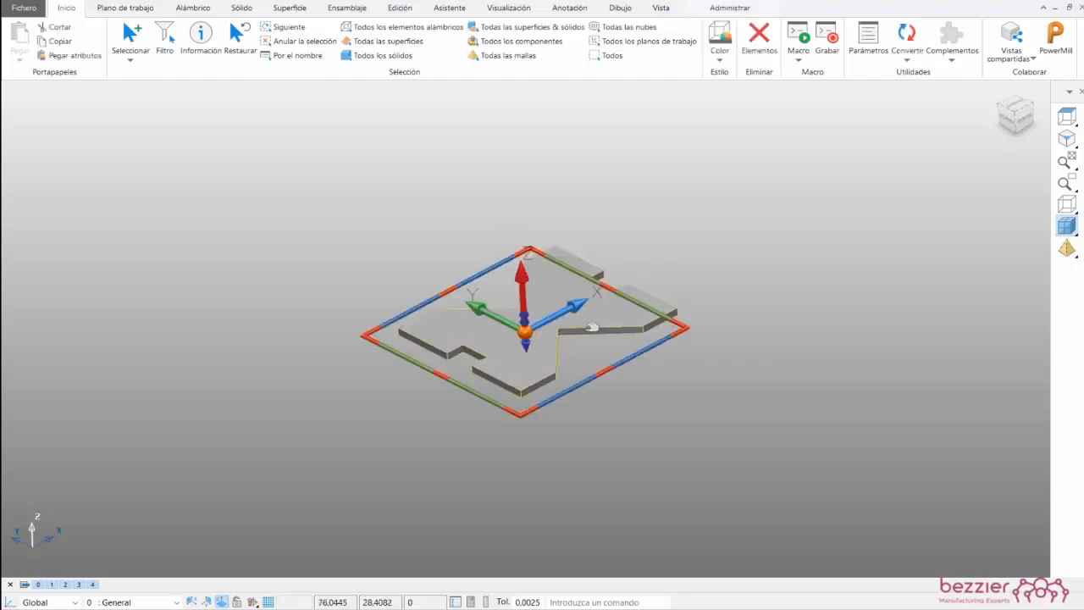
pyautogui.keyDown('shift'); pyautogui.moveTo(594, 309); pyautogui.dragTo(479, 305, button='middle'); pyautogui.keyUp('shift')
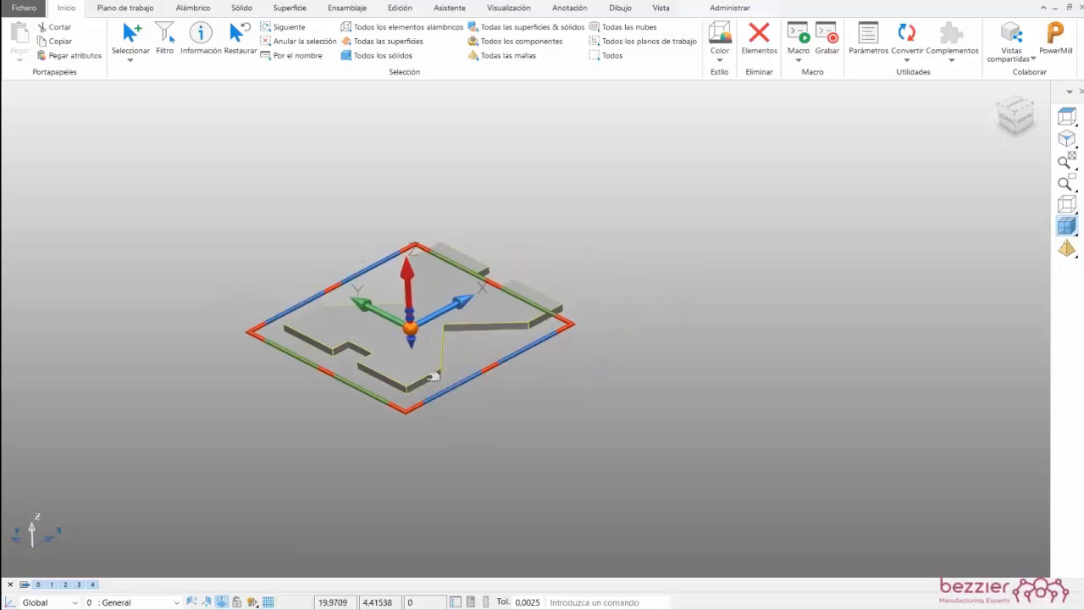
pyautogui.moveTo(404, 378); pyautogui.dragTo(664, 276)
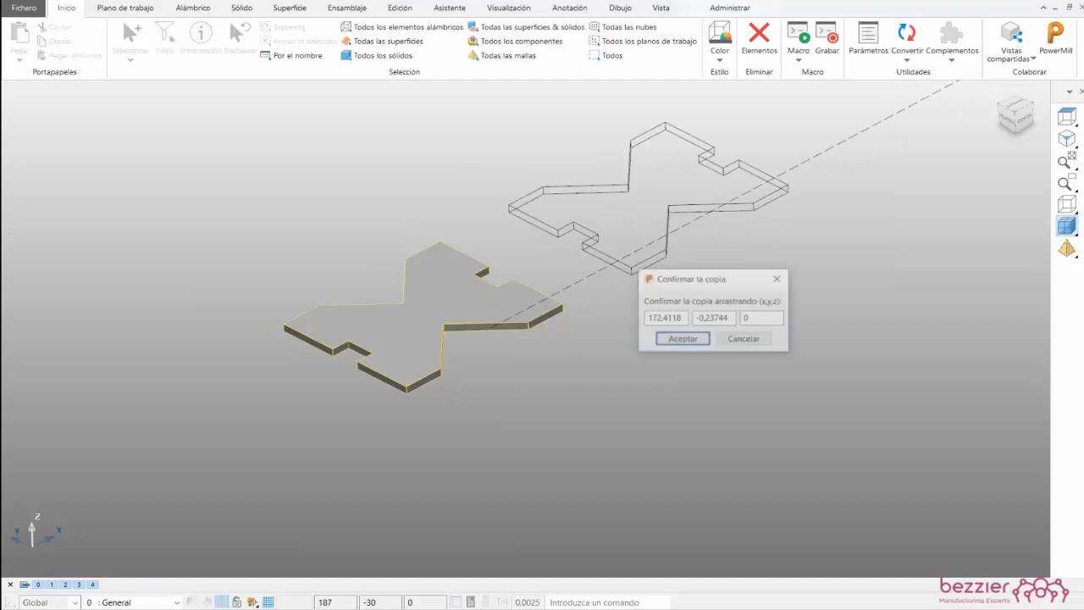
pyautogui.click(680, 339)
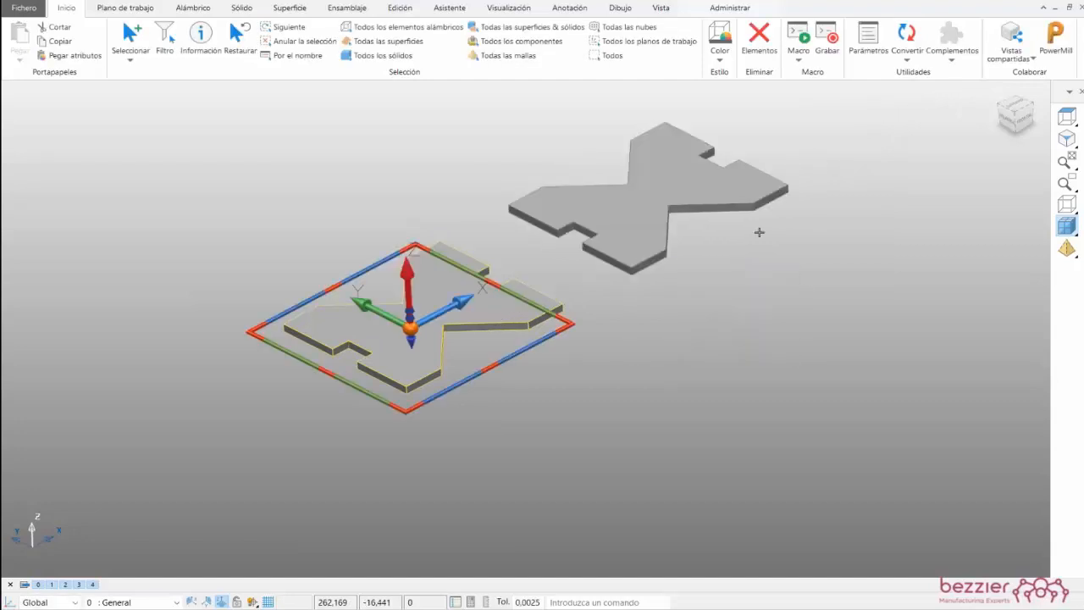
# - Examine the values of parameters X_1 and X in the parameter editor and close it without changes
pyautogui.click(869, 37)
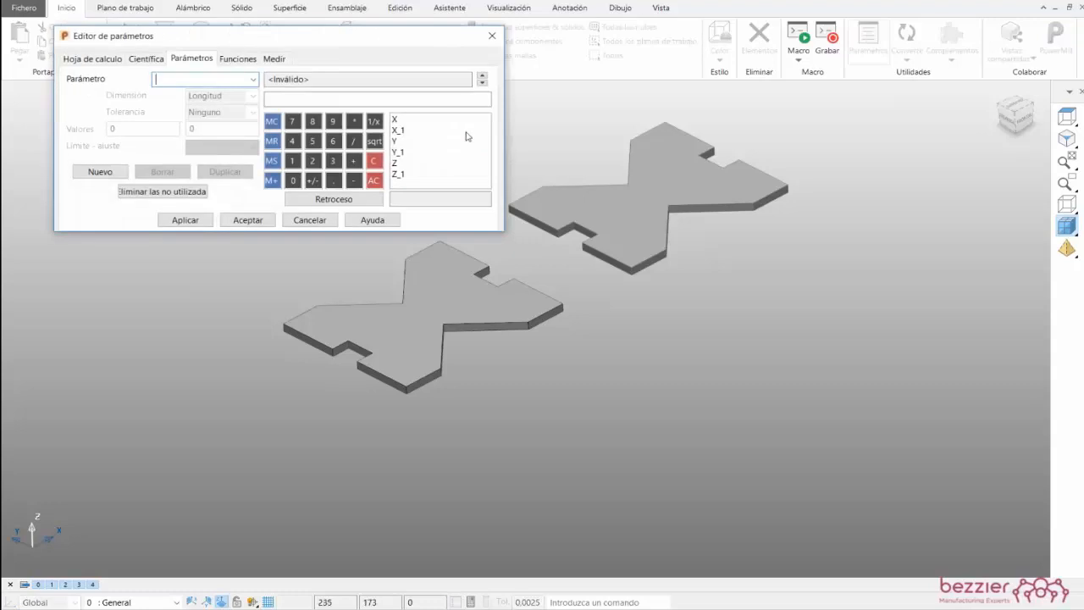
pyautogui.click(252, 79)
pyautogui.click(165, 105)
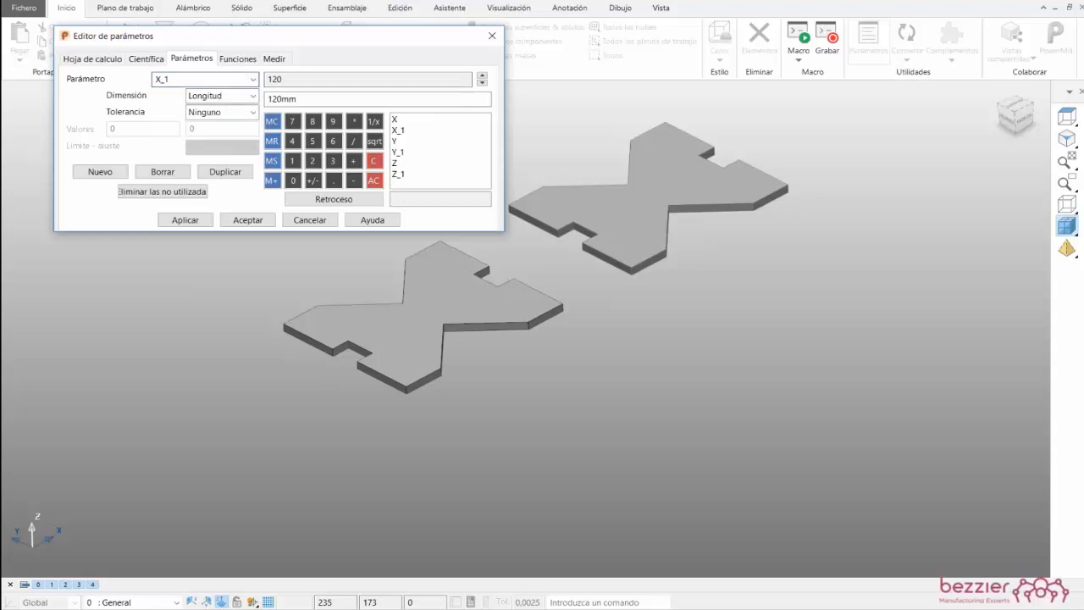
pyautogui.click(252, 79)
pyautogui.click(170, 94)
pyautogui.click(309, 219)
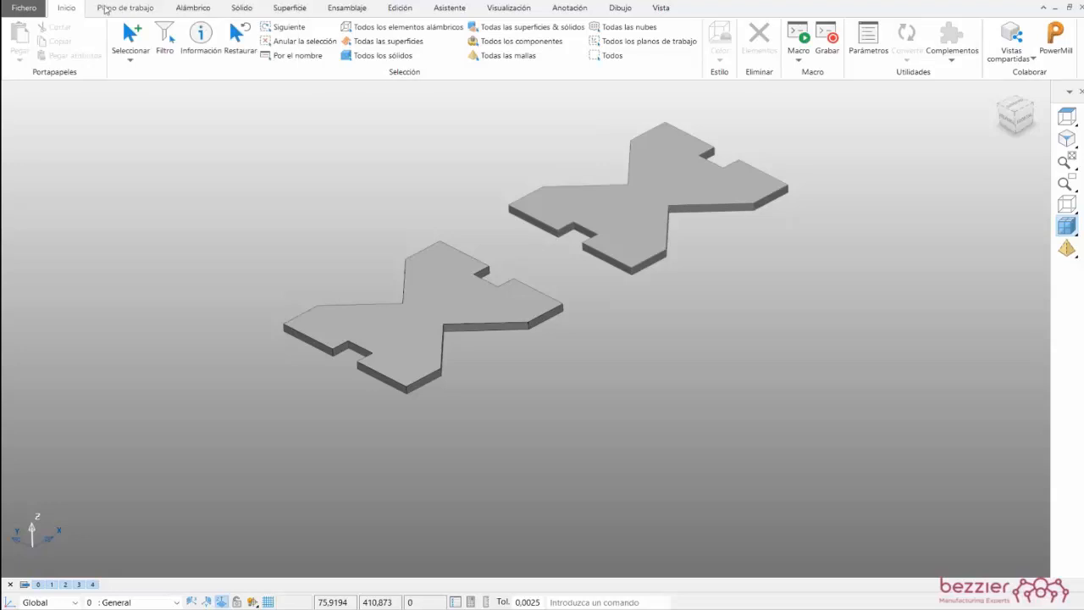
# - Undo the copy of the notched solid and disable creating copies of parameters in the general editing options
pyautogui.hotkey('ctrl', 'z')
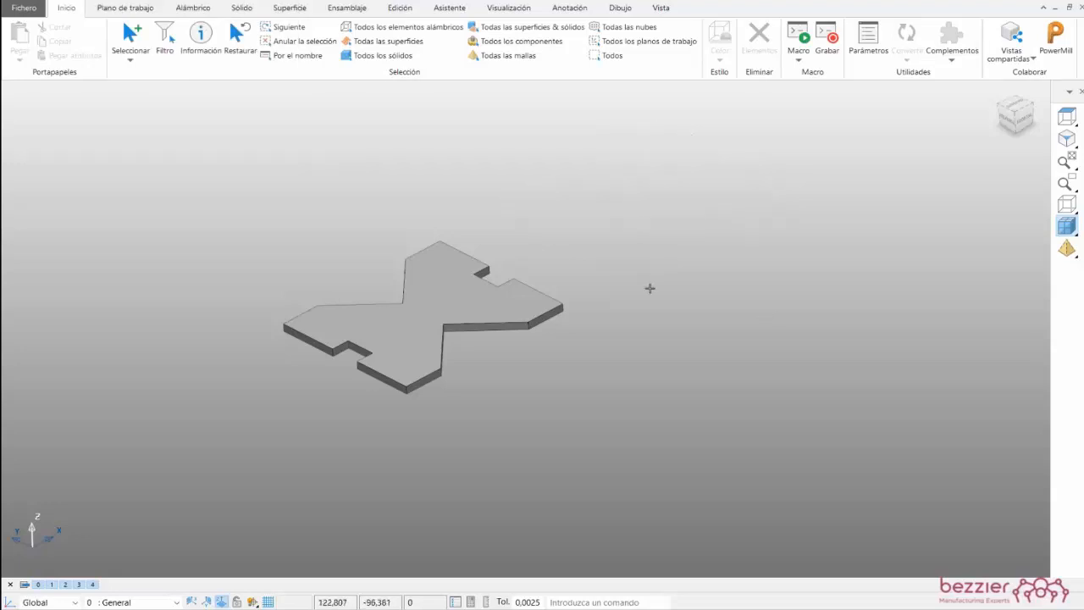
pyautogui.click(24, 10)
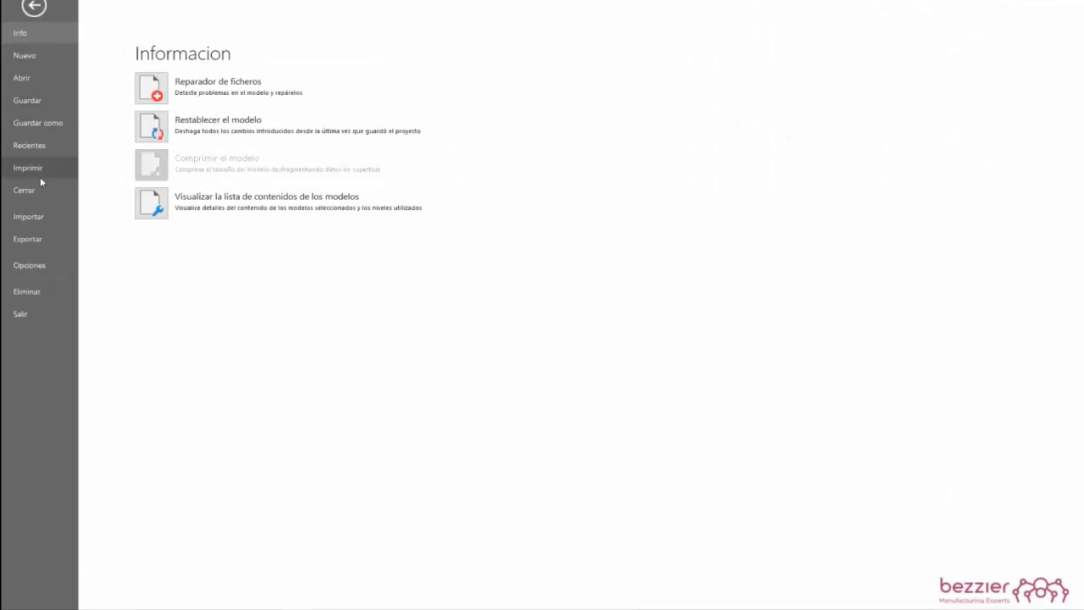
pyautogui.click(35, 269)
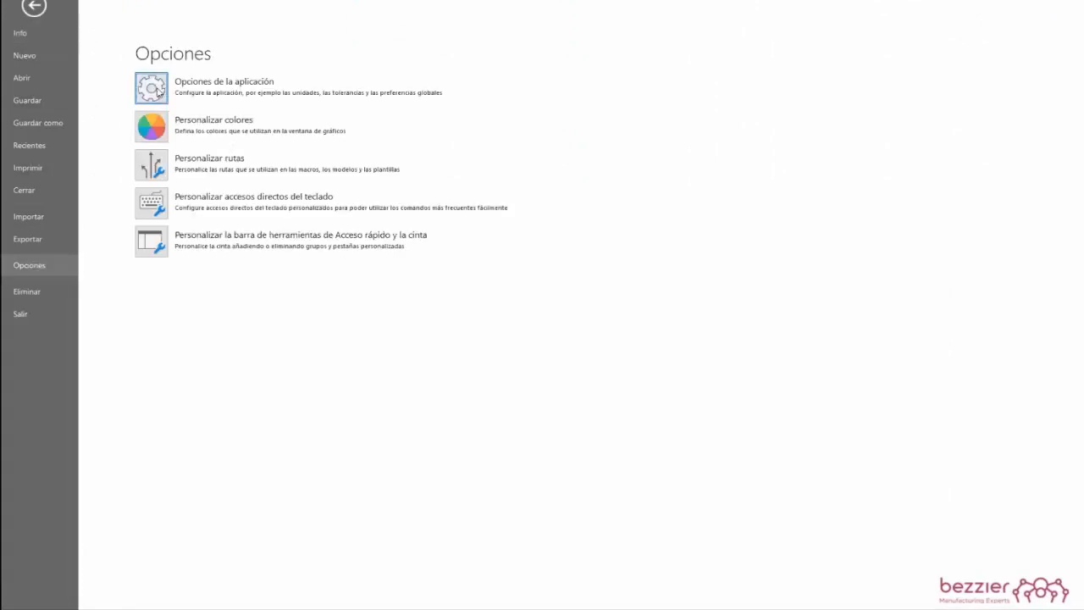
pyautogui.click(152, 88)
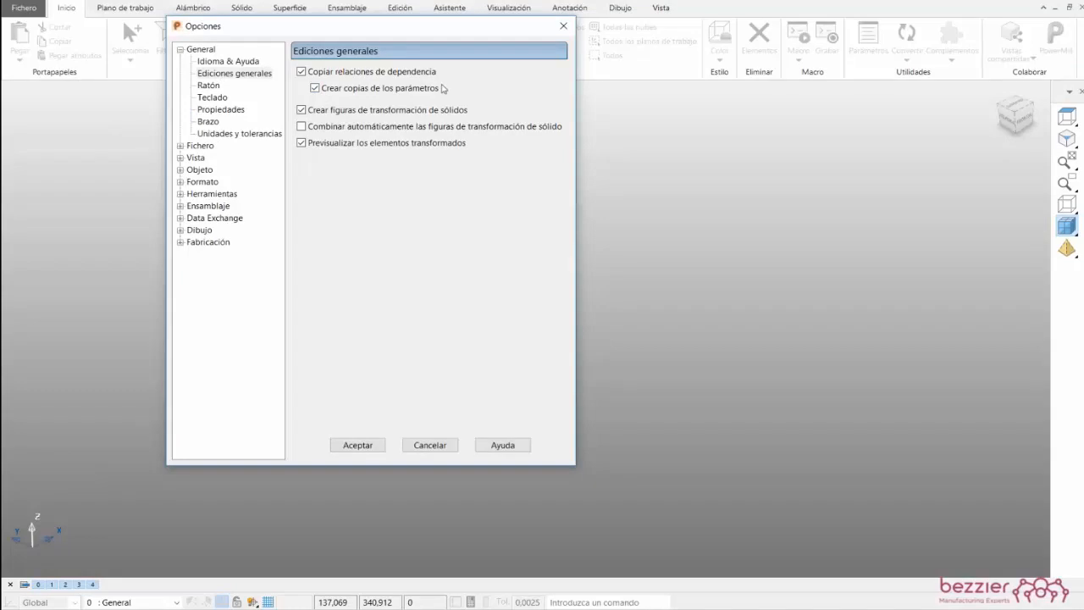
pyautogui.click(315, 88)
pyautogui.click(358, 446)
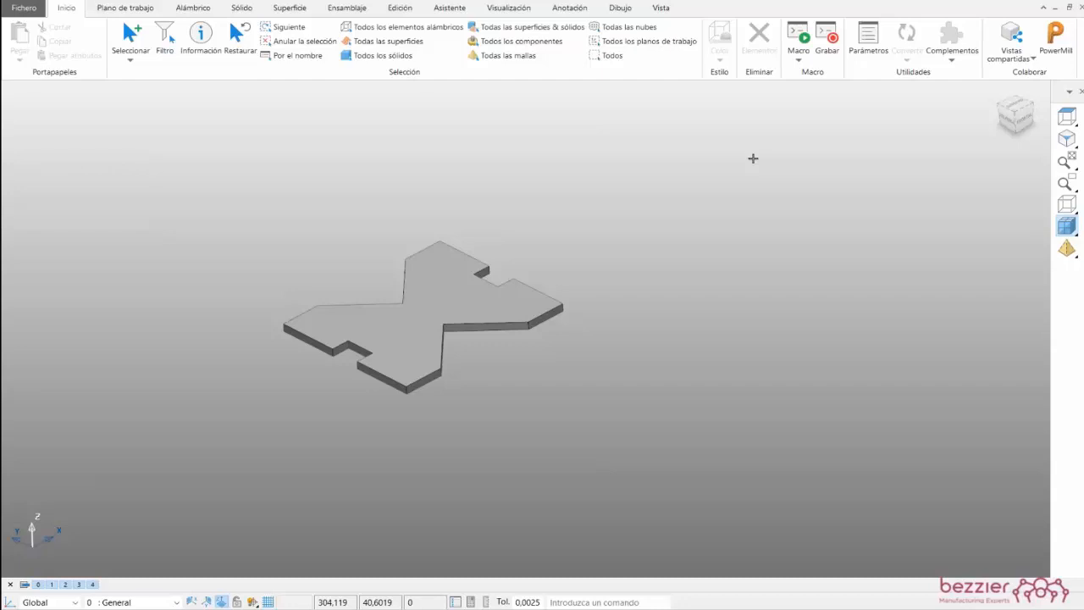
# - Reopen the options from the view to review the parameter-copy setting under general edits, and accept them without changes
pyautogui.rightClick(684, 273)
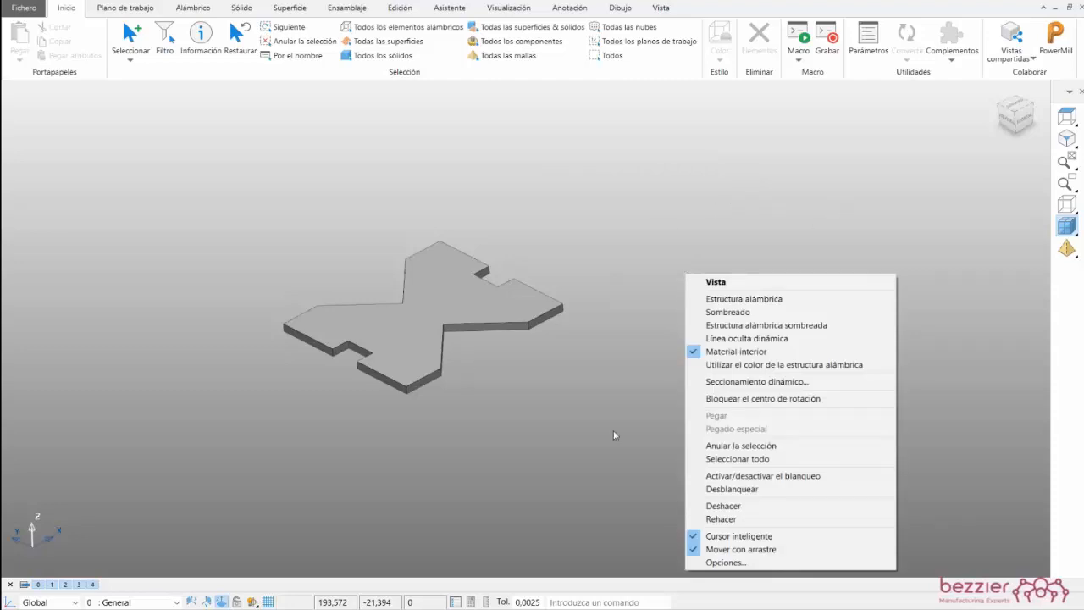
pyautogui.click(726, 563)
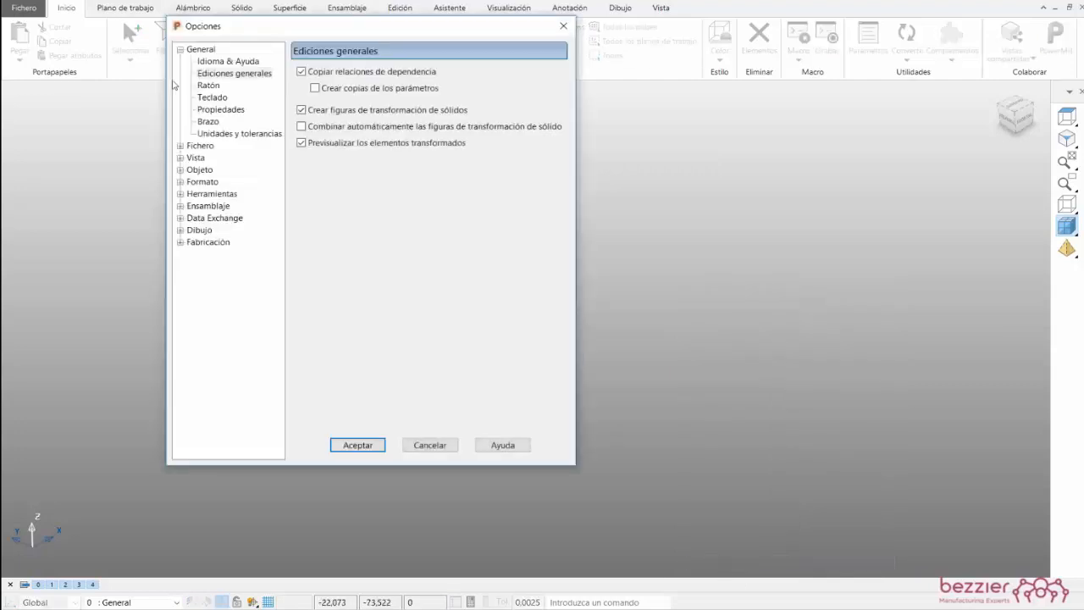
pyautogui.click(356, 445)
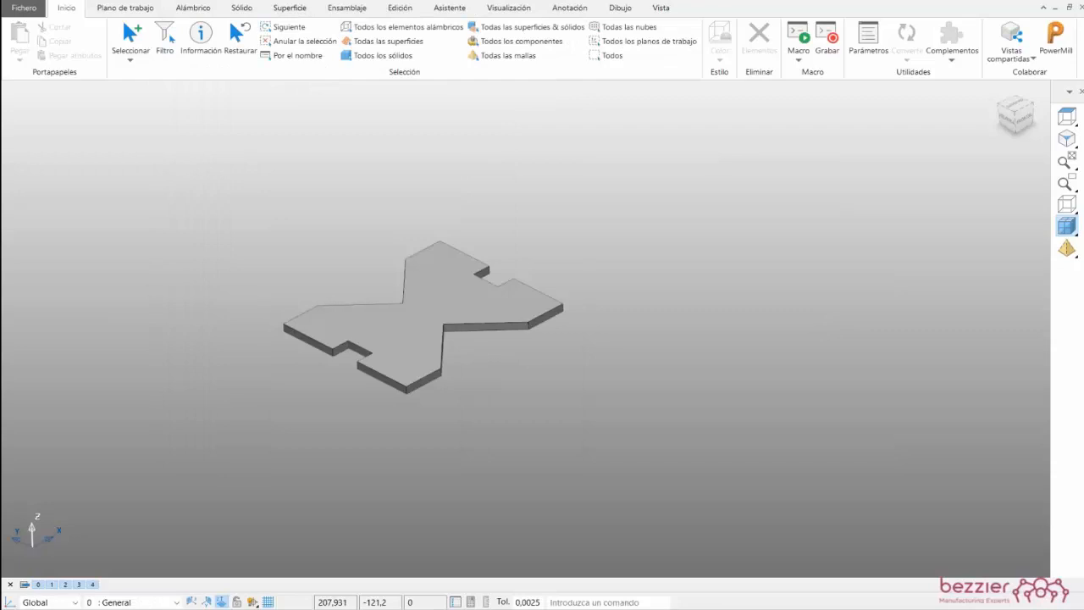
# - Copy the notched solid along the X axis so the copy shares the original parameters, and clear the selection
pyautogui.click(419, 339)
pyautogui.keyDown('ctrl'); pyautogui.moveTo(415, 377); pyautogui.dragTo(649, 271); pyautogui.keyUp('ctrl')
pyautogui.click(673, 342)
pyautogui.press('Escape')
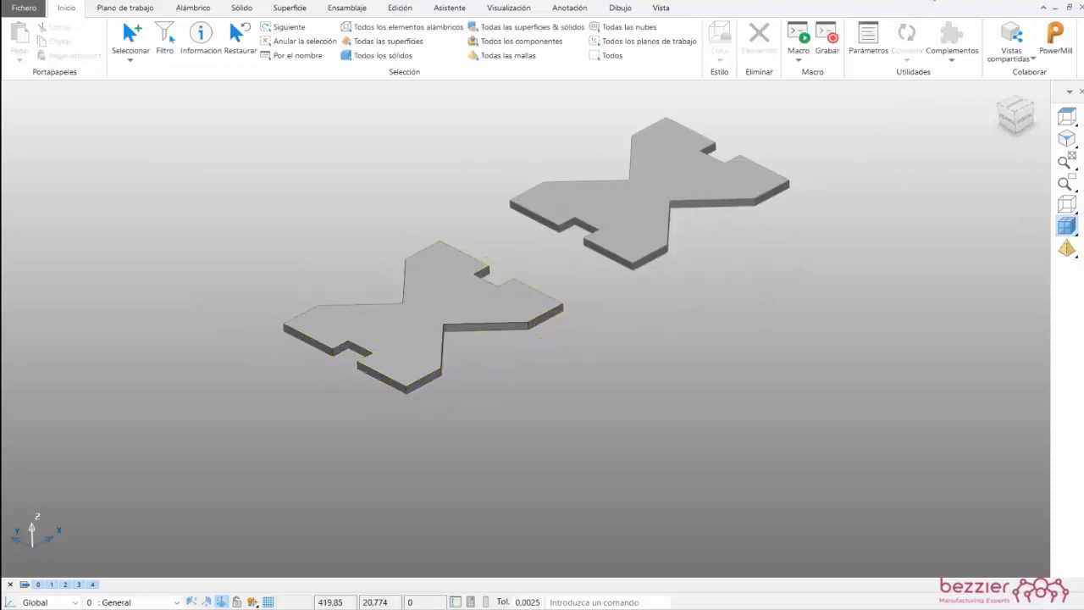
# - Set parameter Z to 25 in the parameter editor, apply it to both solids, and close the editor
pyautogui.click(877, 34)
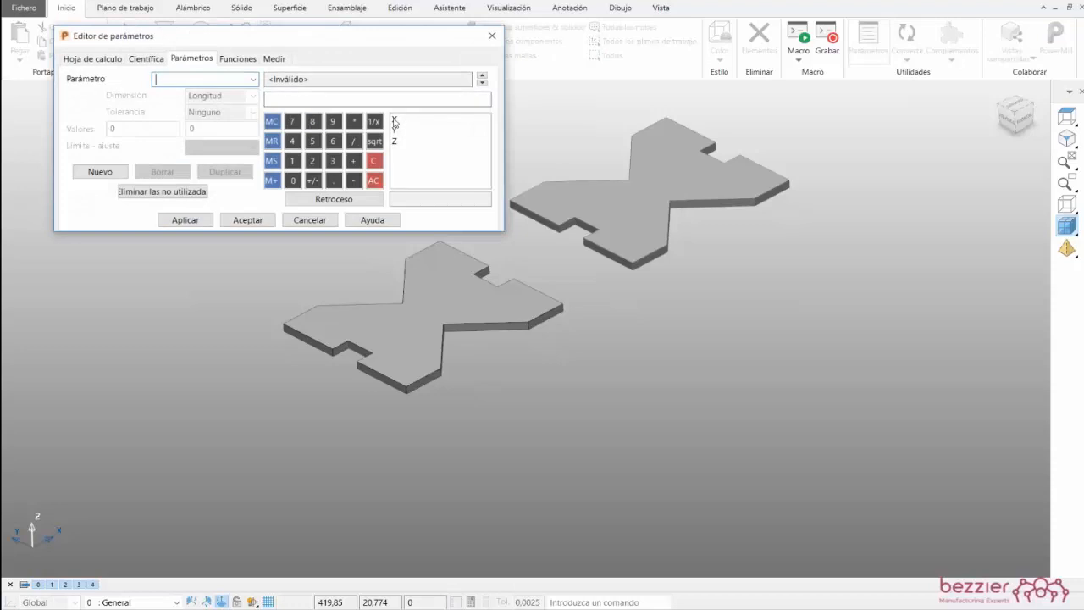
pyautogui.click(253, 79)
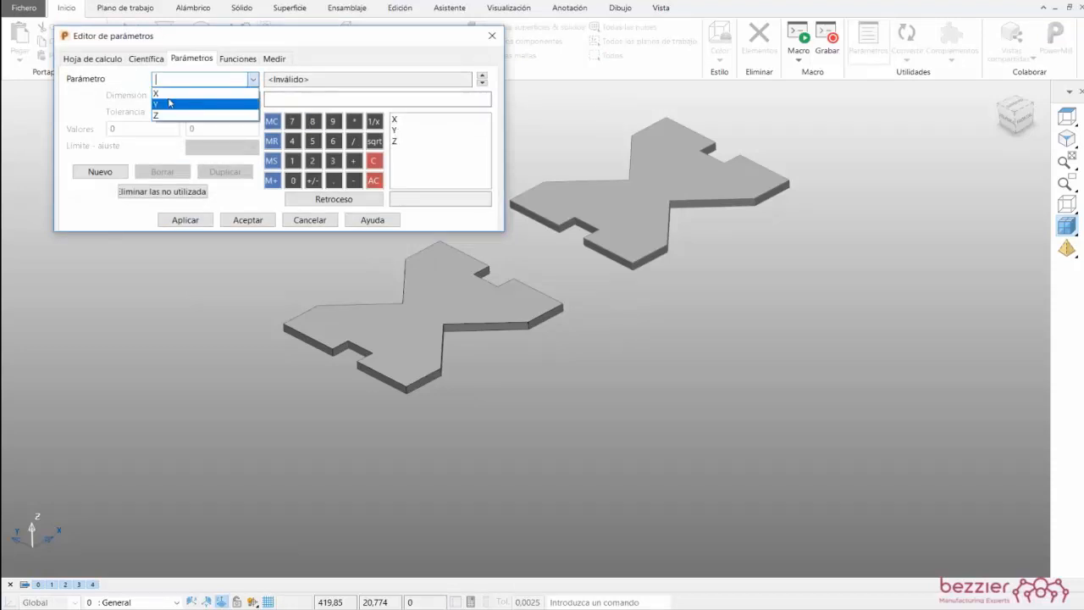
pyautogui.click(171, 116)
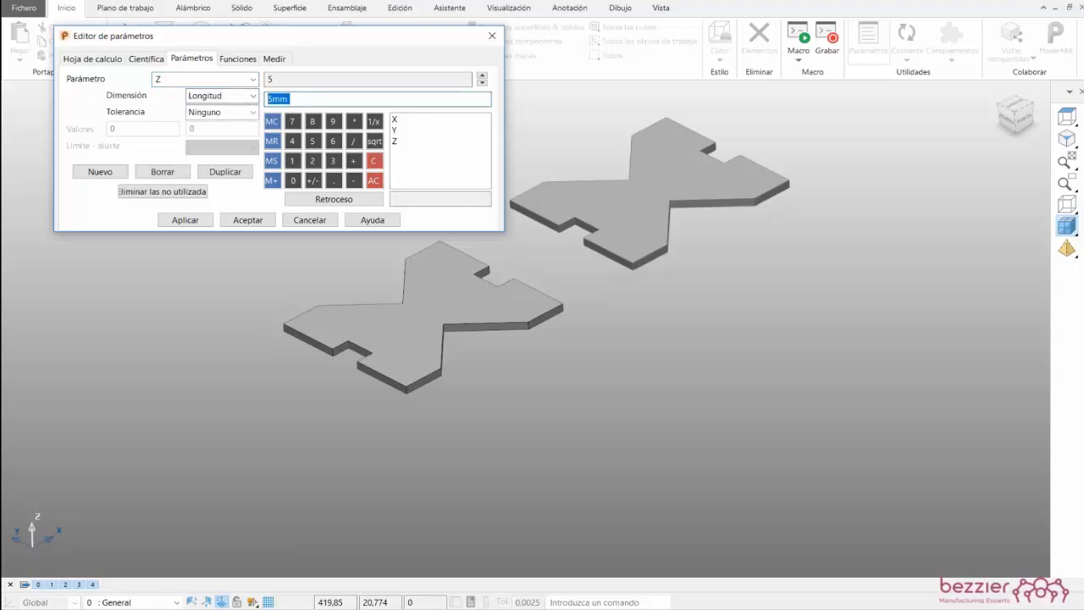
pyautogui.write('25')
pyautogui.click(186, 221)
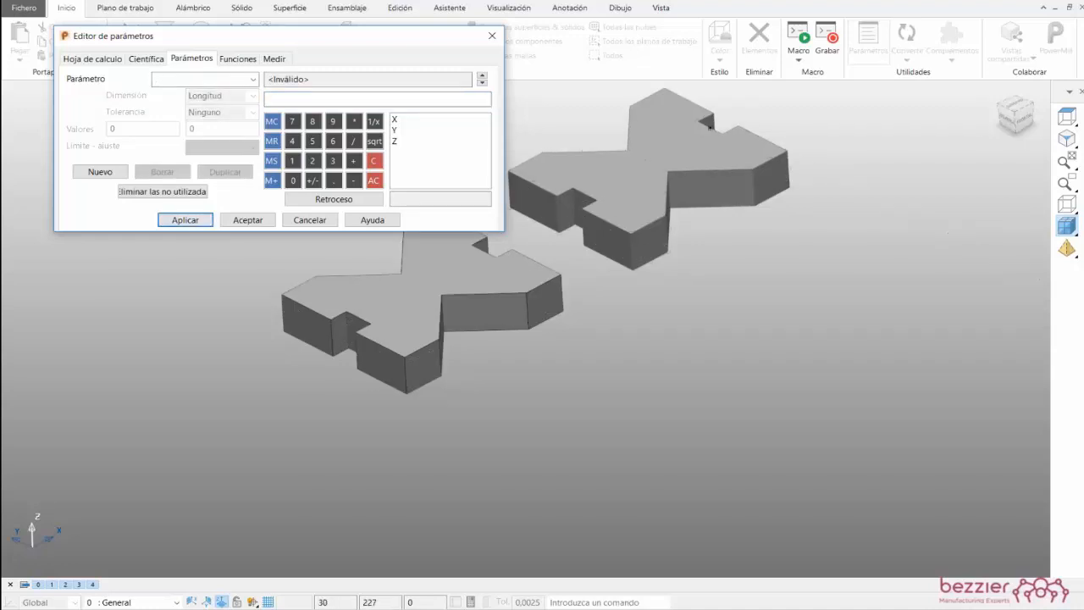
pyautogui.press('Return')
# - Delete the copied notched solid, keeping only the original
pyautogui.scroll(-3, 593, 220)
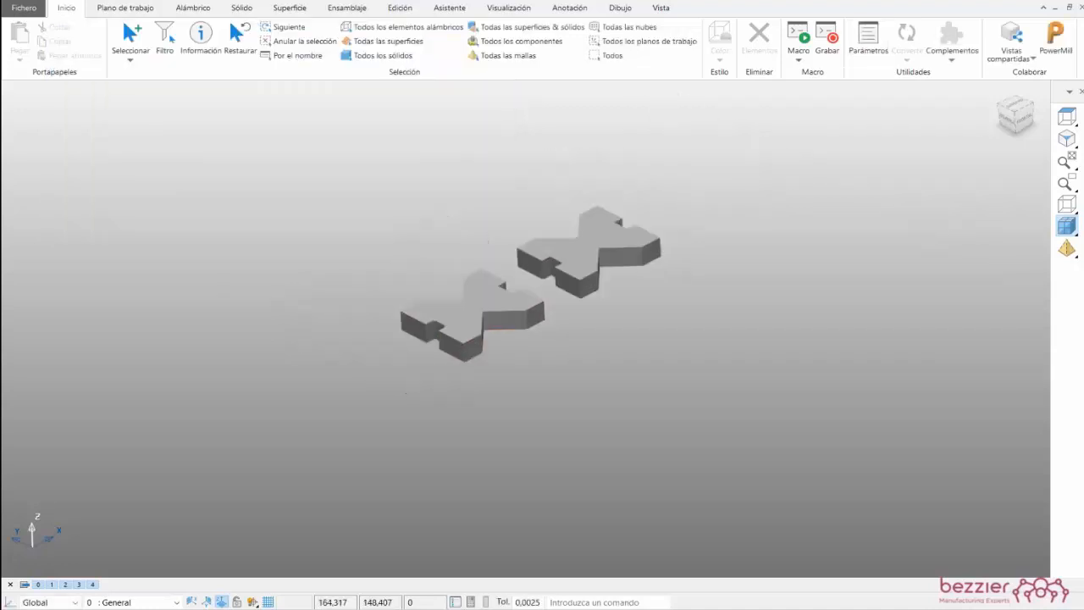
pyautogui.moveTo(630, 206); pyautogui.dragTo(683, 165, button='middle')
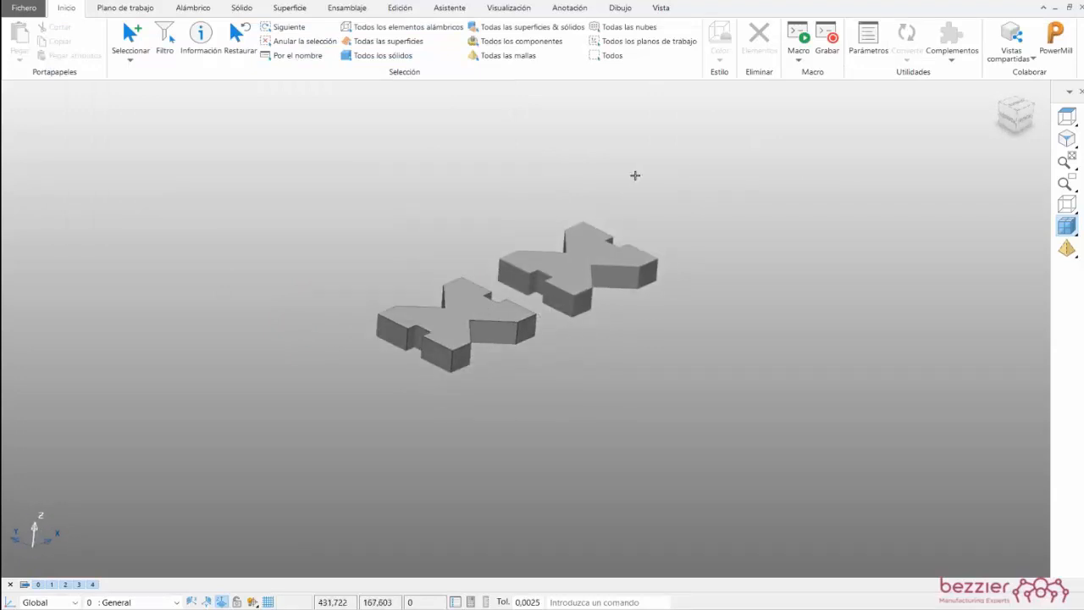
pyautogui.moveTo(617, 213); pyautogui.dragTo(581, 188, button='middle')
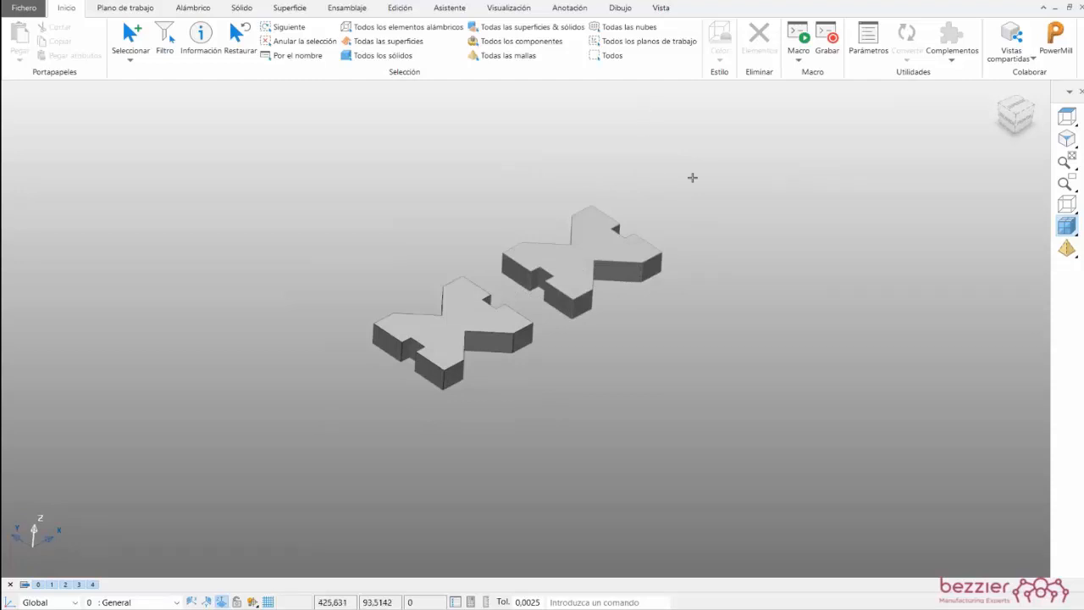
pyautogui.moveTo(546, 199); pyautogui.dragTo(676, 299)
pyautogui.press('Delete')
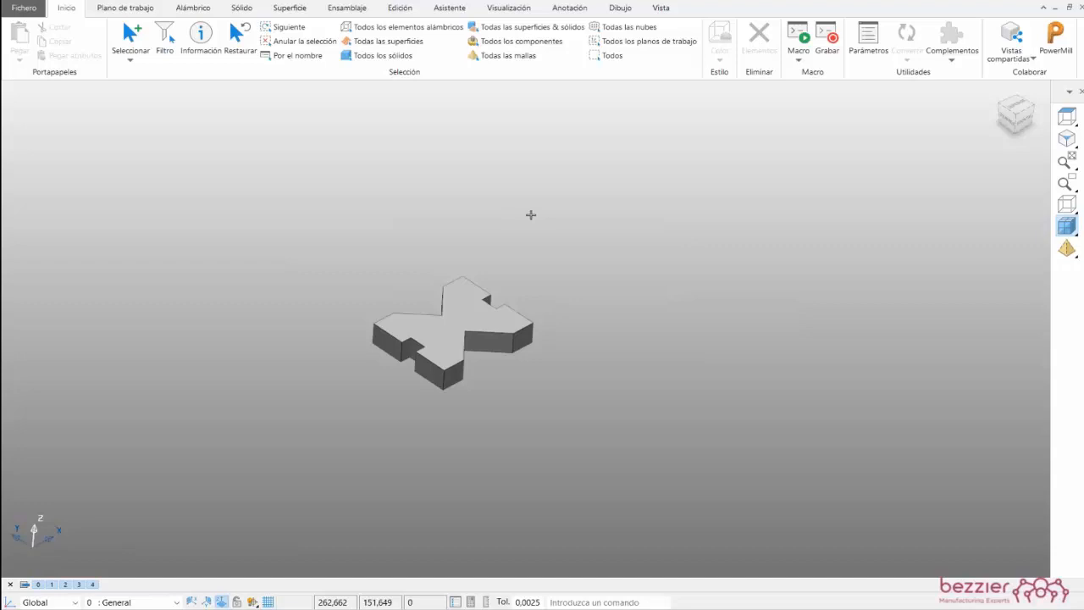
# - Select the remaining notched solid and start a new symbol definition from it
pyautogui.moveTo(532, 322); pyautogui.dragTo(554, 340, button='right')
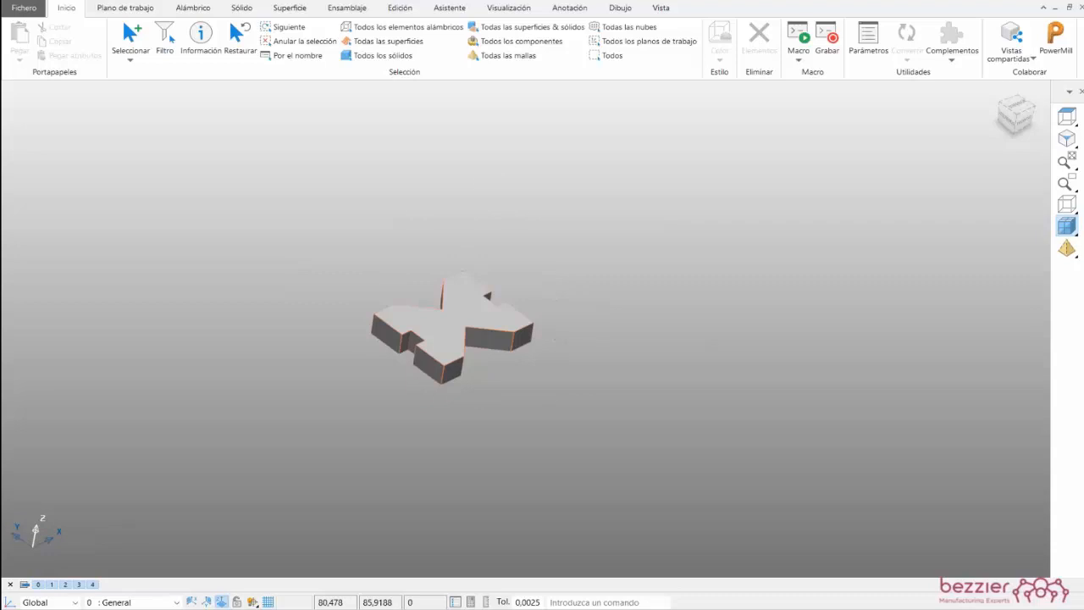
pyautogui.click(570, 10)
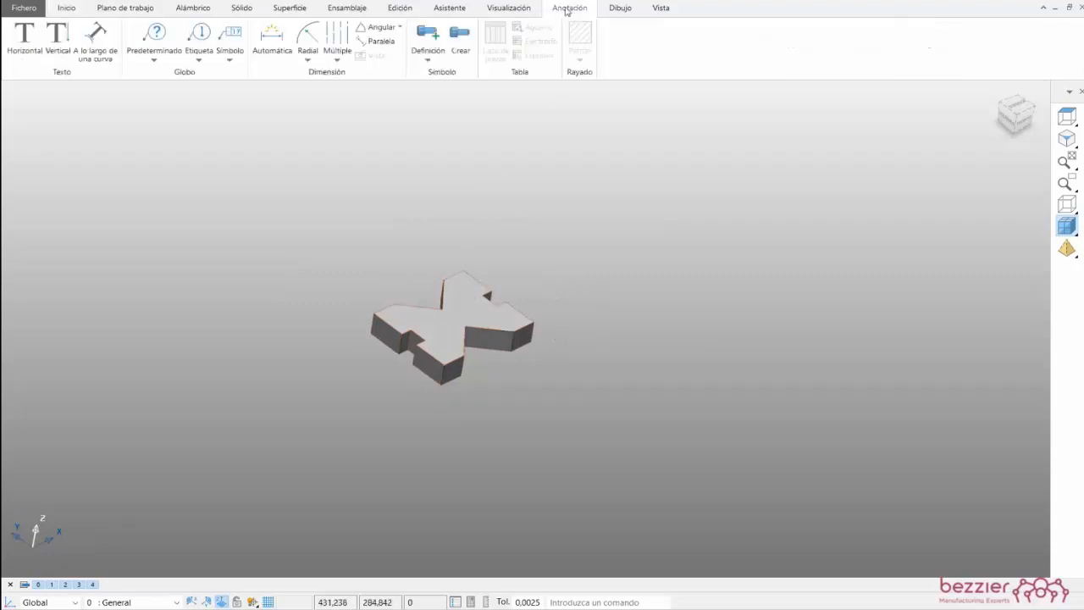
pyautogui.click(428, 56)
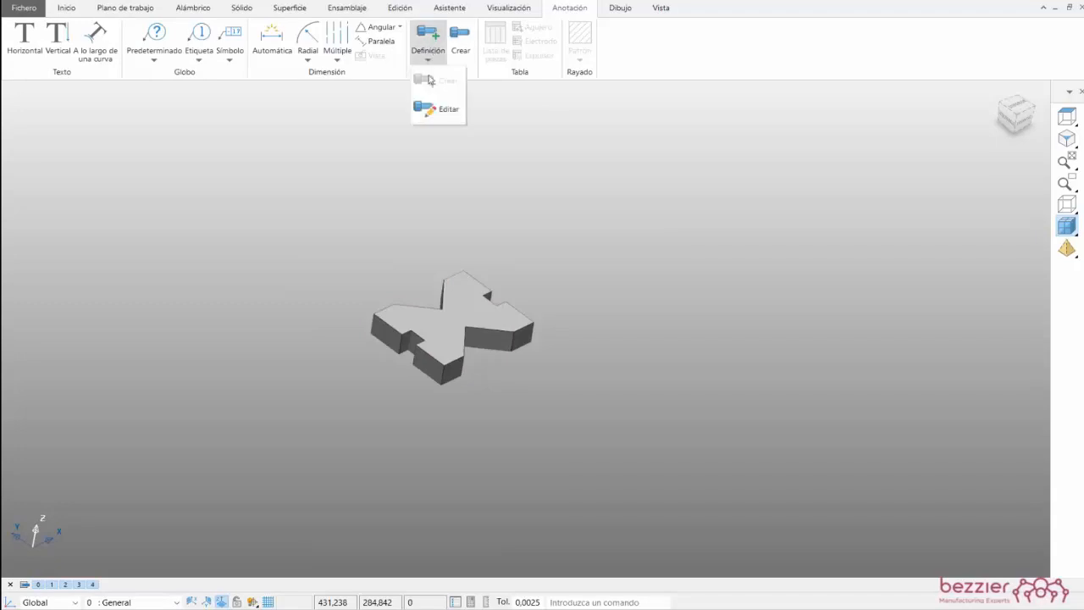
pyautogui.click(299, 379)
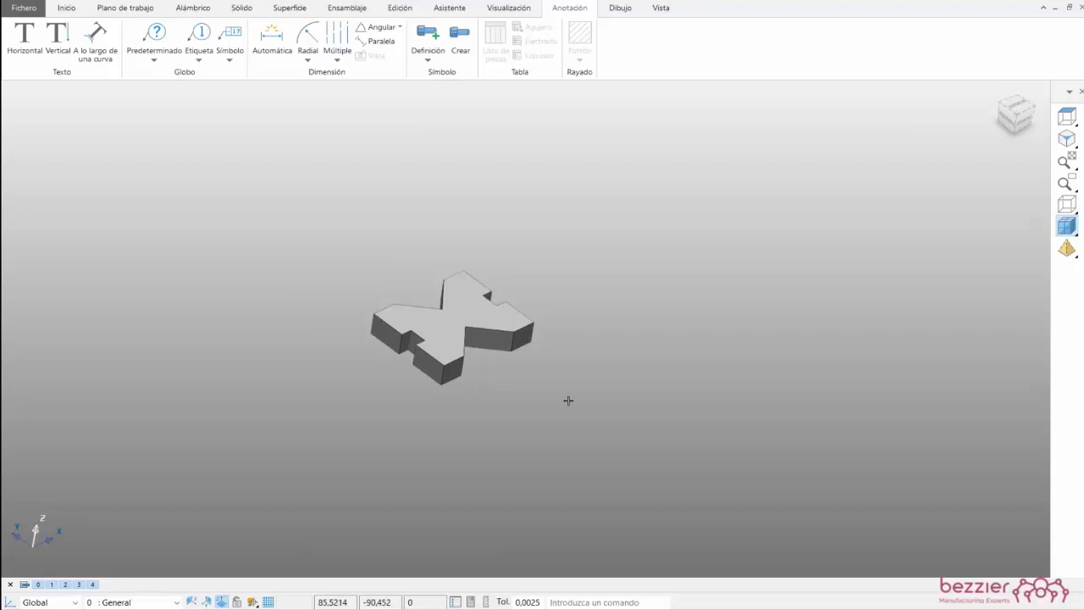
pyautogui.moveTo(312, 209); pyautogui.dragTo(576, 387)
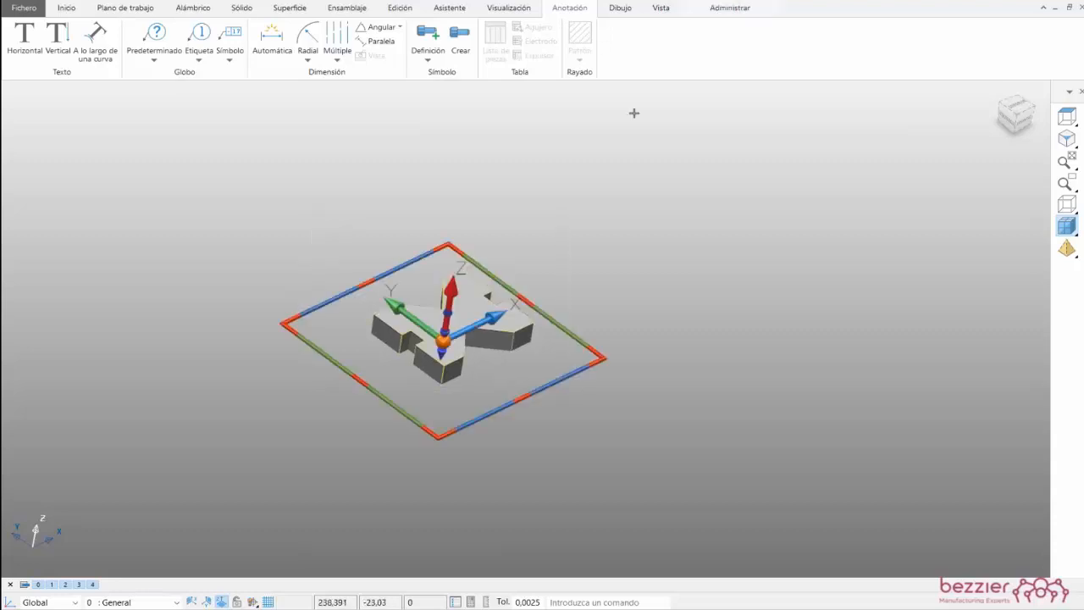
pyautogui.click(430, 58)
pyautogui.click(428, 79)
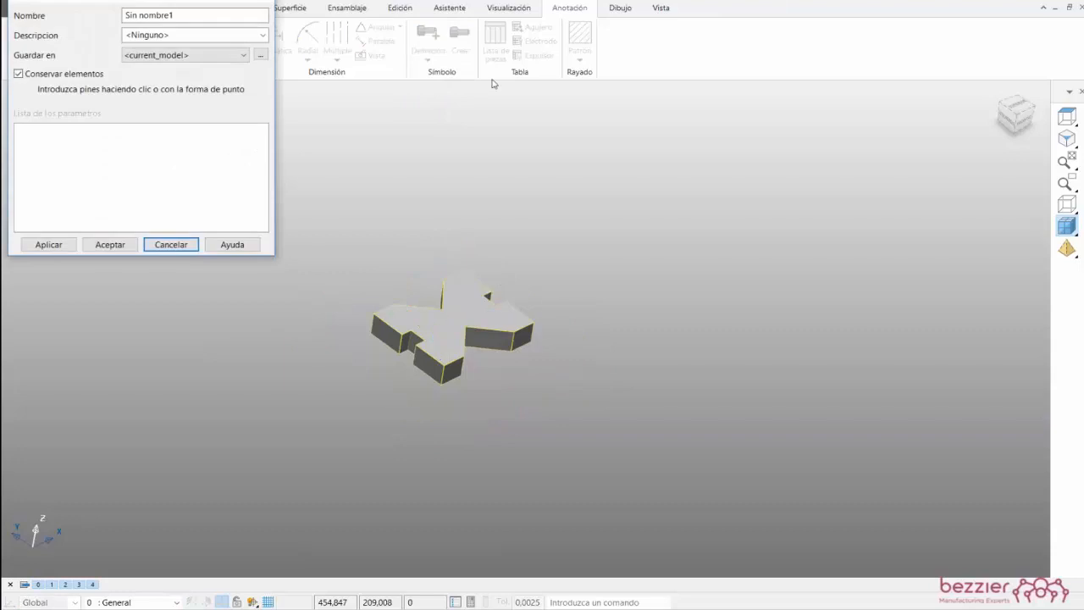
# - Name the symbol definition Sketch
pyautogui.moveTo(176, 15); pyautogui.dragTo(94, 14)
pyautogui.write('K')
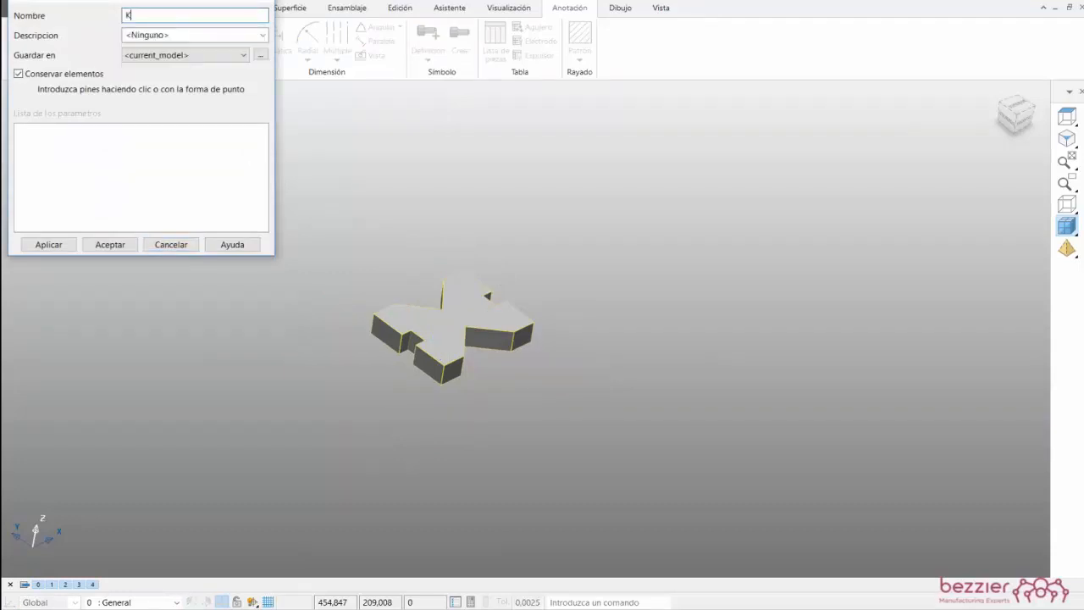
pyautogui.press('BackSpace')
pyautogui.write('S')
pyautogui.press('BackSpace')
pyautogui.write('ketch')
# - Check where the symbol definition can be saved and cancel the file browser, keeping the current model as the location
pyautogui.click(245, 56)
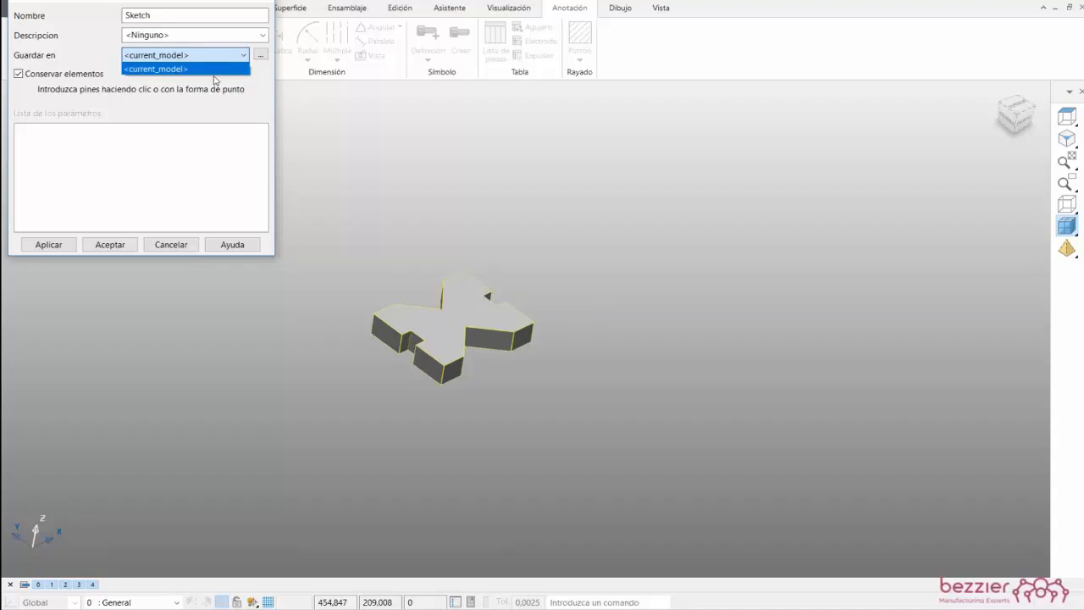
pyautogui.click(260, 57)
pyautogui.click(260, 57)
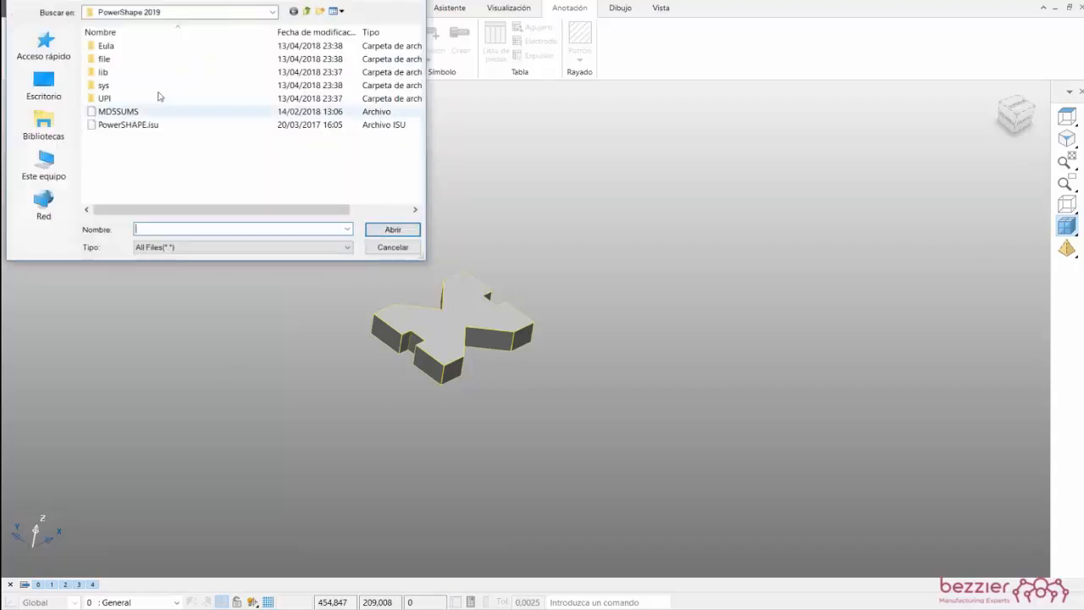
pyautogui.click(392, 246)
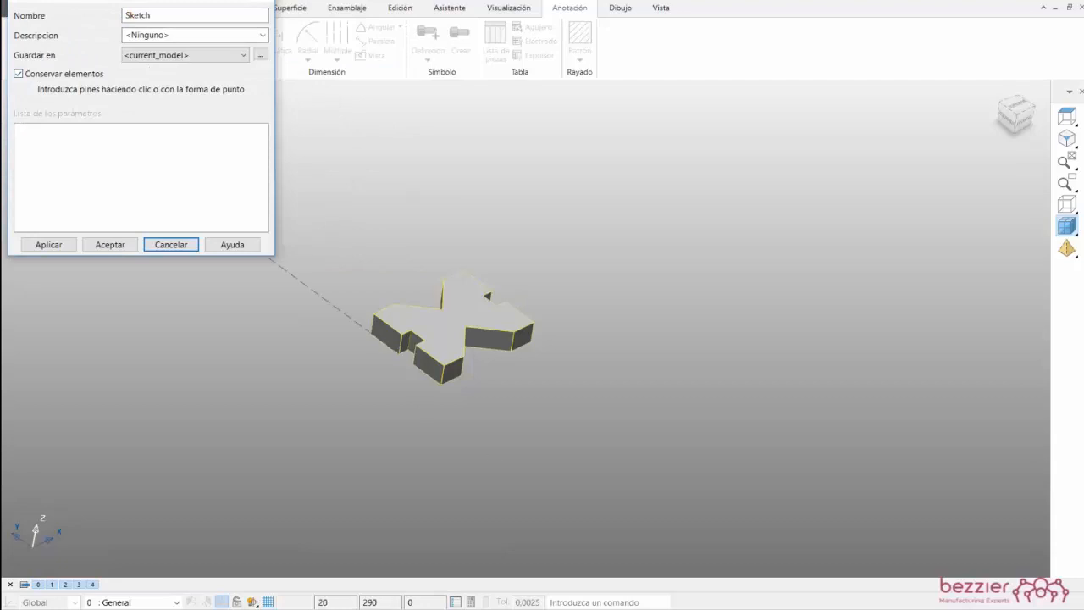
# - Apply the Sketch symbol definition with its anchor pin, close the definition dialog, and remove the original solid from the model
pyautogui.moveTo(517, 271); pyautogui.dragTo(522, 163, button='middle')
pyautogui.keyDown('ctrl'); pyautogui.keyDown('shift'); pyautogui.moveTo(371, 258); pyautogui.dragTo(650, 495, button='middle'); pyautogui.keyUp('shift'); pyautogui.keyUp('ctrl')
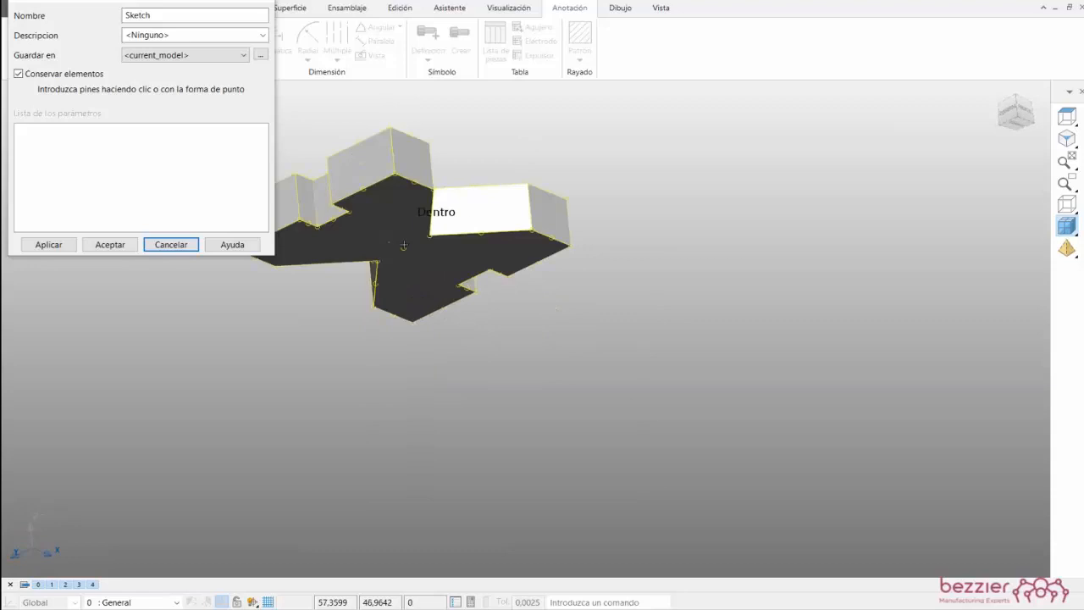
pyautogui.scroll(-5, 537, 189)
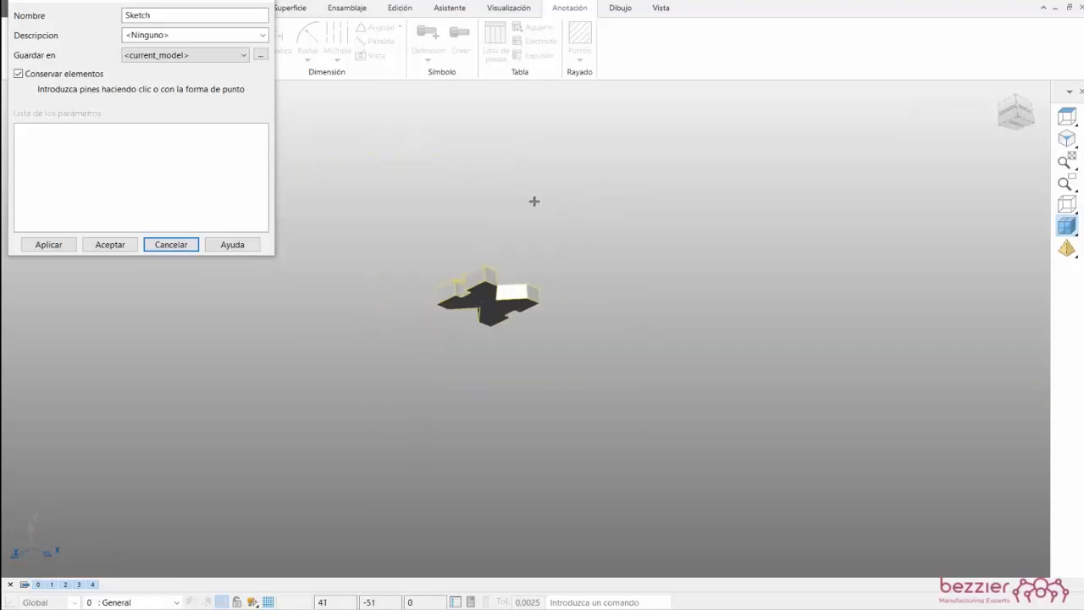
pyautogui.moveTo(531, 192); pyautogui.dragTo(470, 479, button='middle')
pyautogui.click(48, 245)
pyautogui.click(166, 246)
pyautogui.click(651, 329)
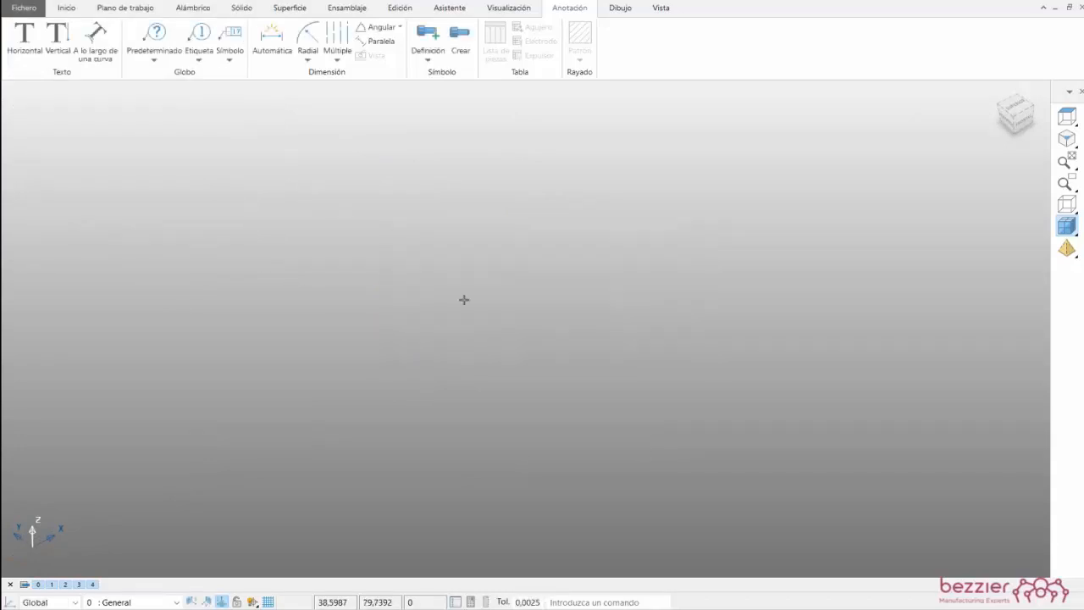
# - Place one instance of the Sketch symbol in the empty model at angle 0 and accept
pyautogui.click(460, 42)
pyautogui.click(271, 147)
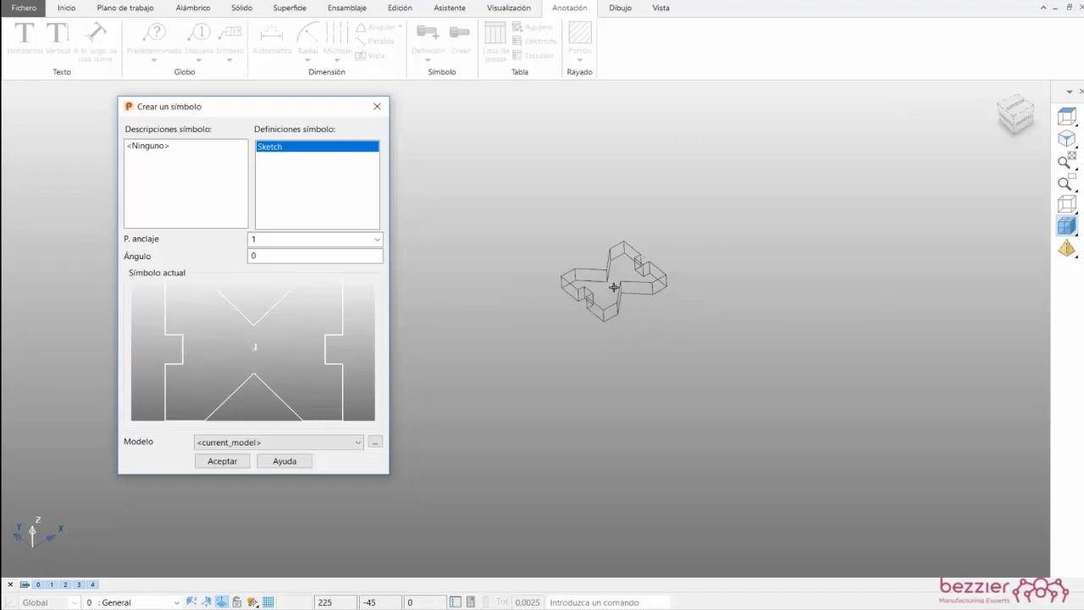
pyautogui.click(641, 209)
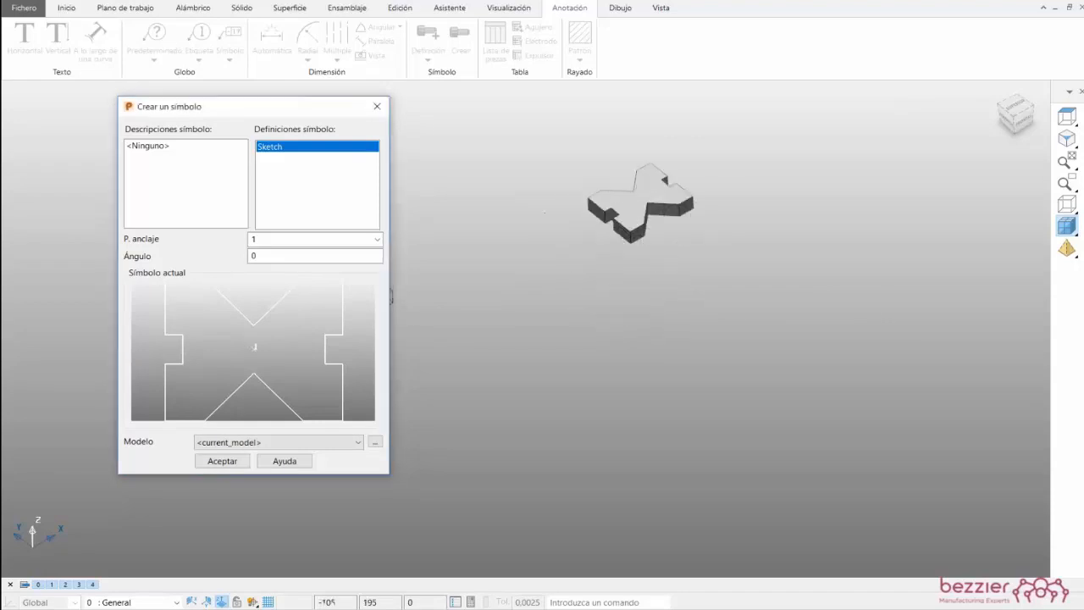
pyautogui.click(222, 462)
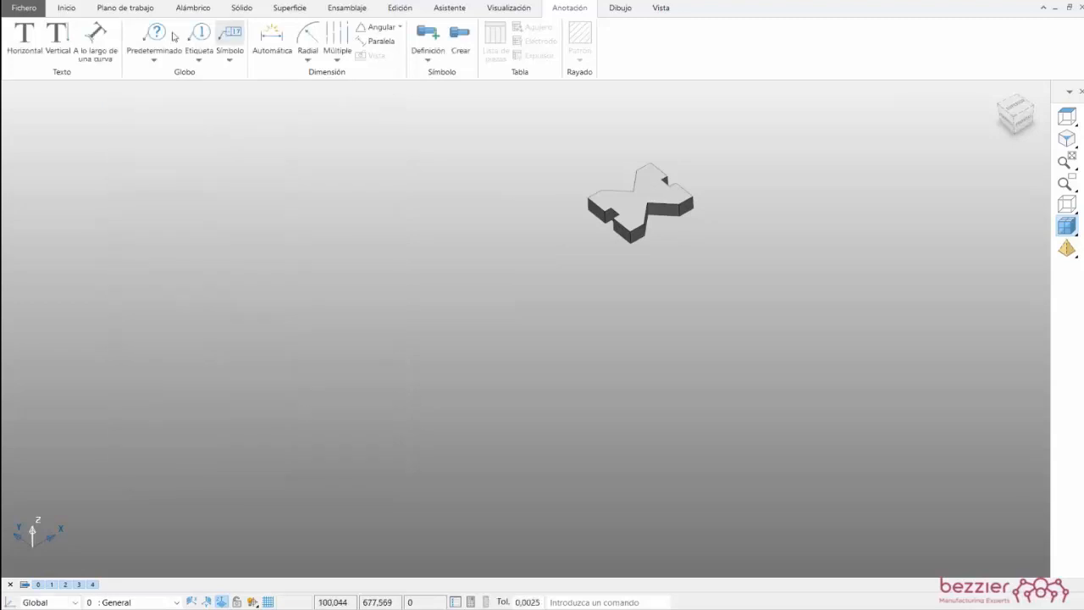
# - Draw an open wavy curve with two humps across the top view, around the placed symbol, and finish the curve
pyautogui.click(193, 7)
pyautogui.click(77, 63)
pyautogui.click(79, 81)
pyautogui.hotkey('ctrl', '5')
pyautogui.keyDown('ctrl'); pyautogui.moveTo(481, 236); pyautogui.dragTo(479, 298, button='middle'); pyautogui.keyUp('ctrl')
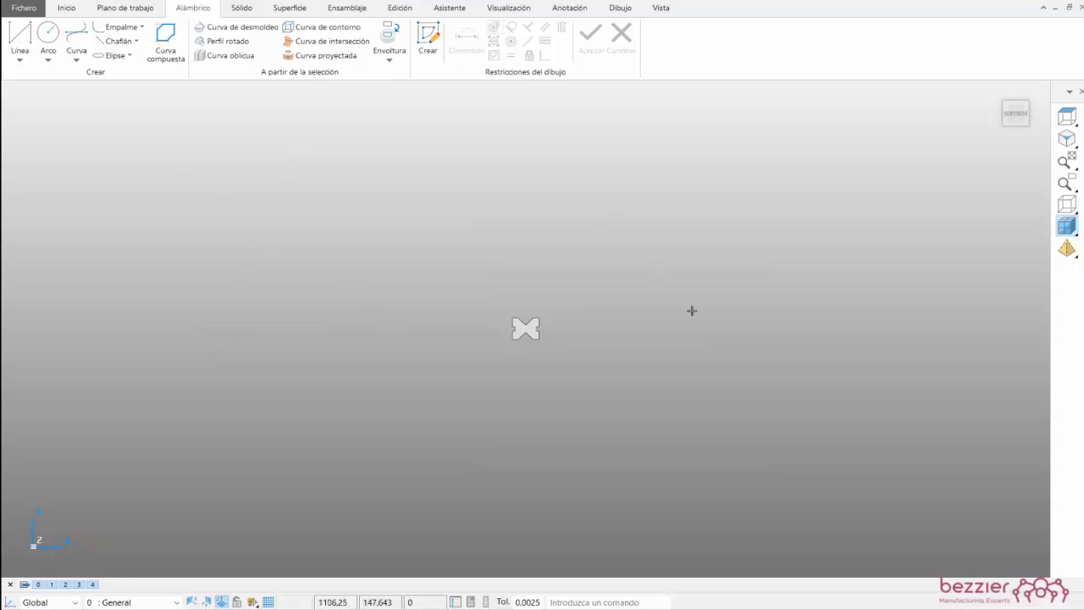
pyautogui.click(78, 52)
pyautogui.click(89, 79)
pyautogui.moveTo(205, 349)
pyautogui.mouseDown()
pyautogui.moveTo(469, 302)
pyautogui.moveTo(583, 213)
pyautogui.moveTo(767, 340)
pyautogui.moveTo(246, 108)
pyautogui.moveTo(25, 108)
pyautogui.moveTo(48, 138)
pyautogui.mouseUp()
pyautogui.press('Escape')
# - Delete the placed Sketch symbol instance, leaving only the curve
pyautogui.moveTo(494, 356); pyautogui.dragTo(566, 295)
pyautogui.press('Delete')
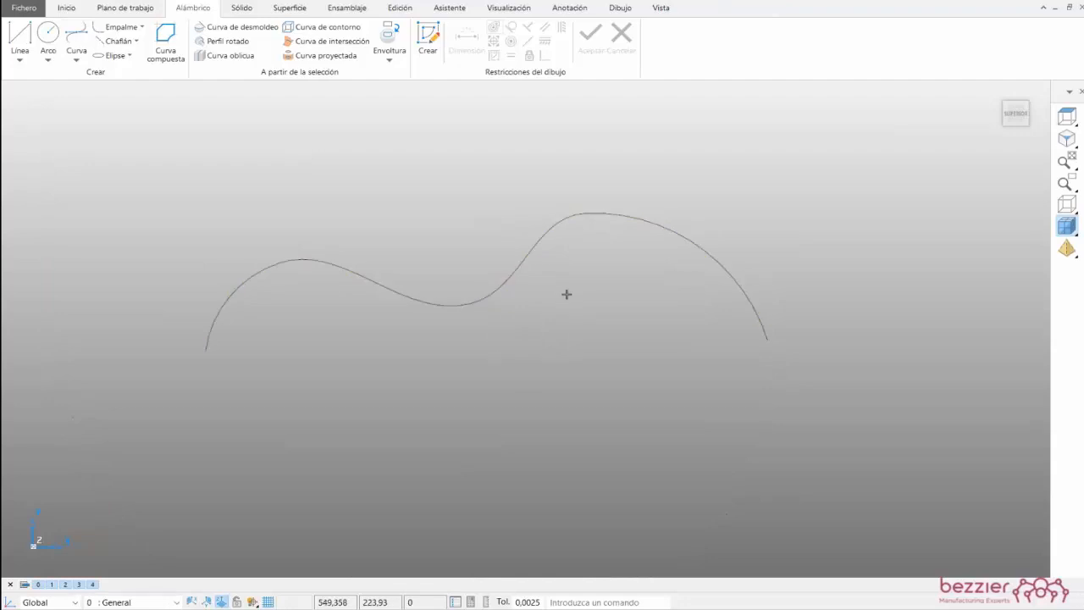
# - Place a Sketch symbol instance with anchor 1 and angle 0 at the left endpoint of the wavy curve
pyautogui.moveTo(623, 348); pyautogui.dragTo(407, 257, button='middle')
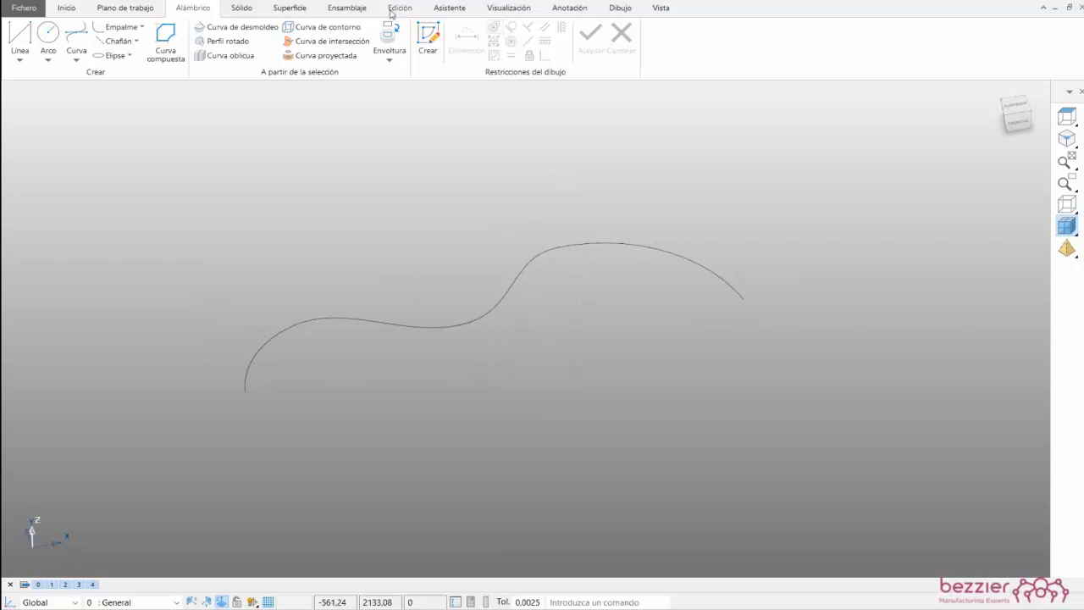
pyautogui.click(512, 10)
pyautogui.click(452, 10)
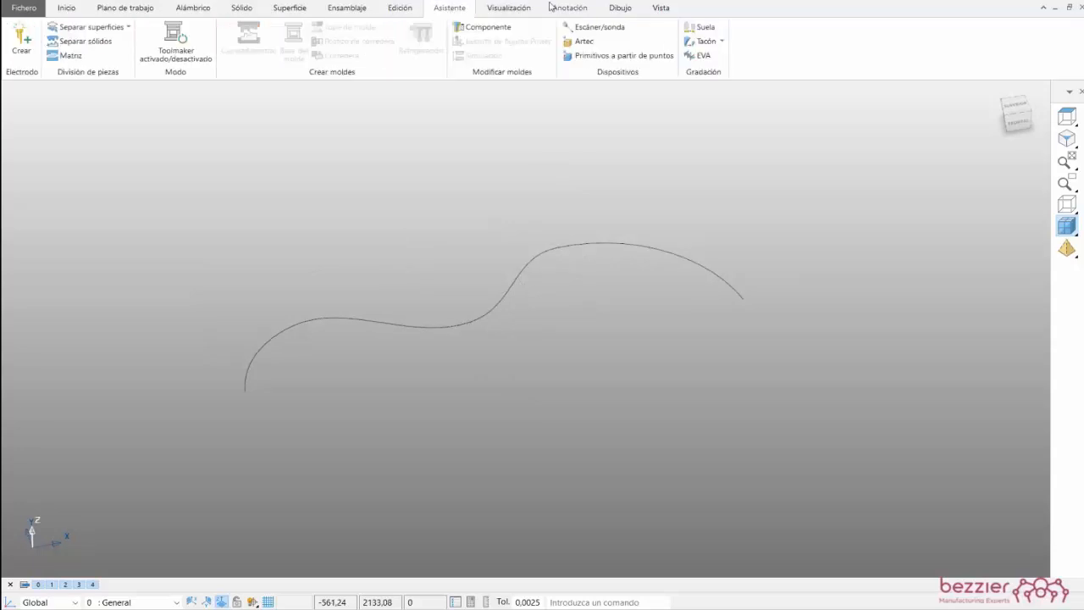
pyautogui.click(571, 10)
pyautogui.click(458, 42)
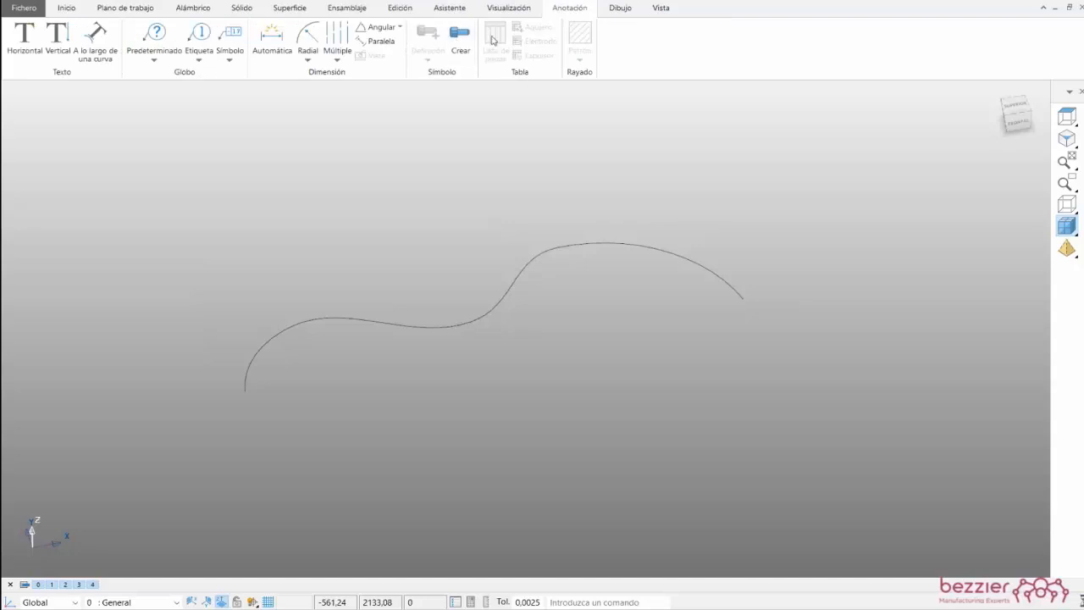
pyautogui.click(264, 149)
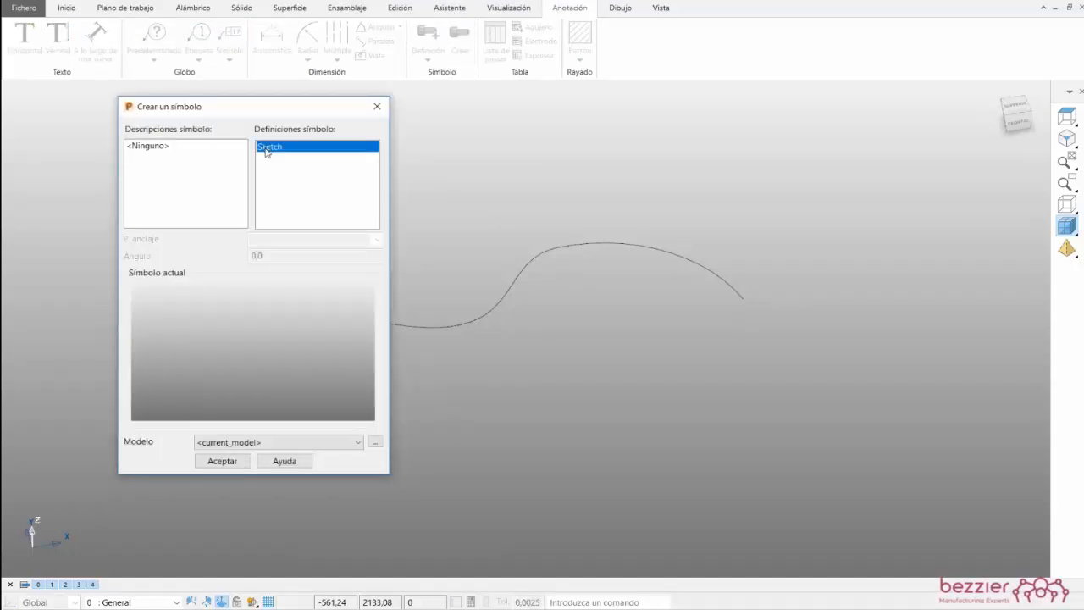
pyautogui.moveTo(264, 108); pyautogui.dragTo(55, 86)
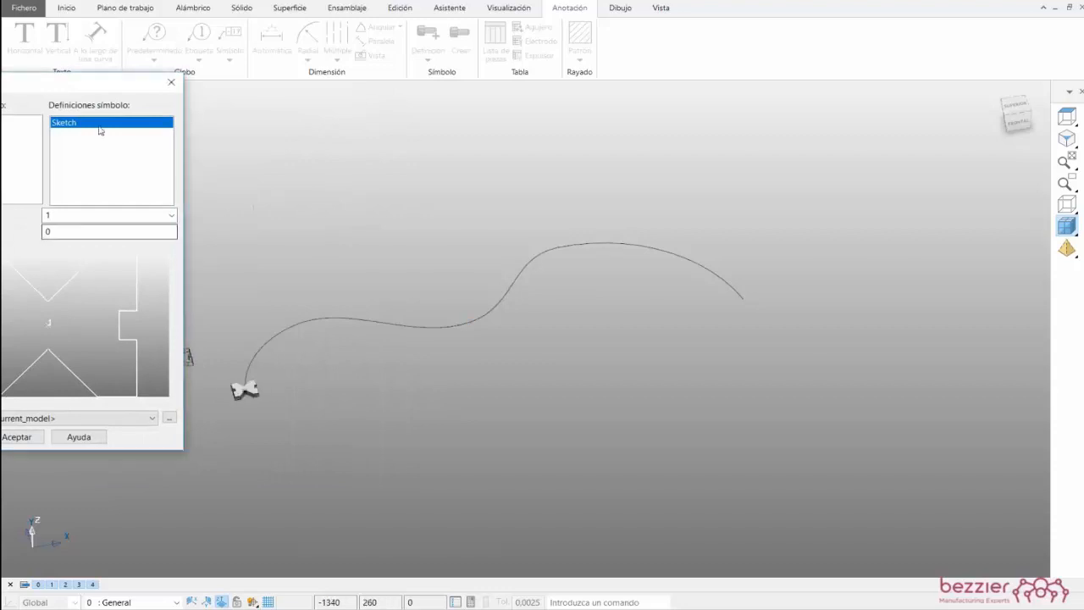
pyautogui.moveTo(80, 84); pyautogui.dragTo(244, 85)
pyautogui.click(181, 436)
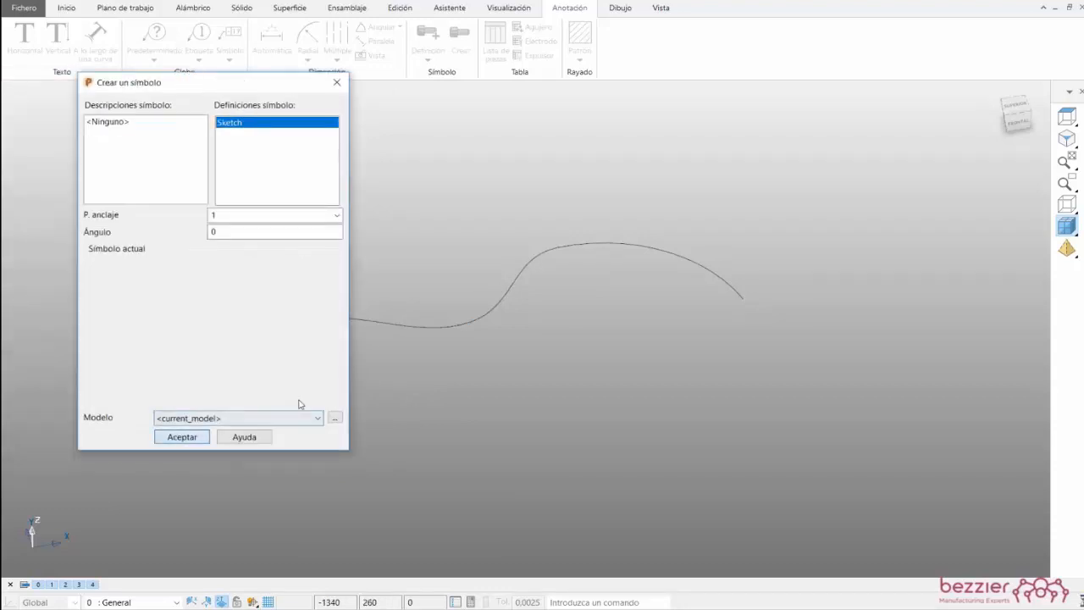
pyautogui.moveTo(419, 230); pyautogui.dragTo(551, 224, button='middle')
pyautogui.moveTo(687, 238); pyautogui.dragTo(657, 335, button='middle')
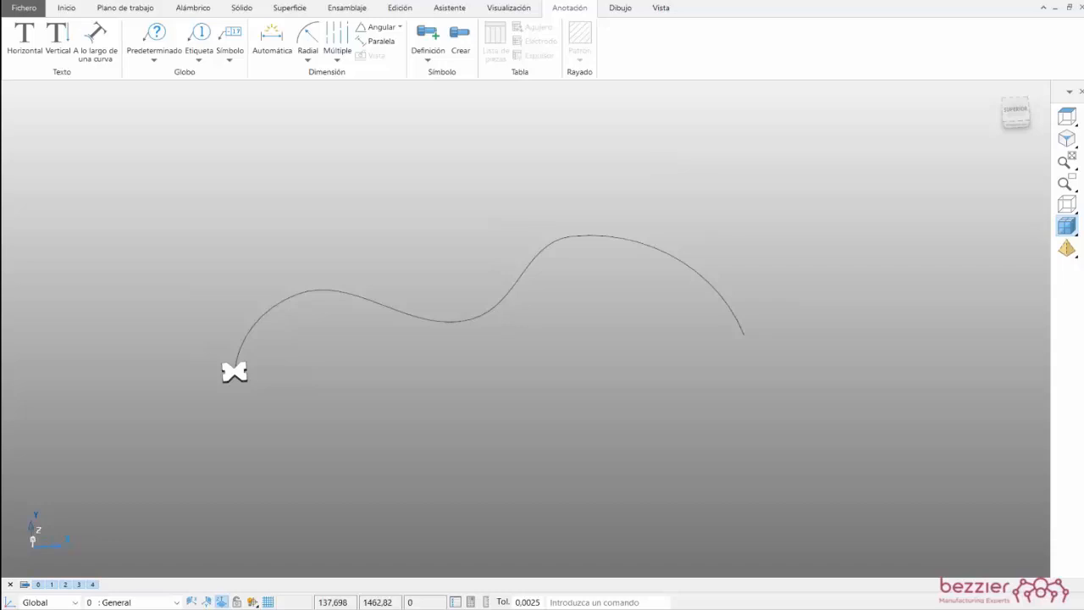
# - Set up a wireframe pattern of the placed symbol along the wavy curve, with copies at its key points
pyautogui.click(404, 11)
pyautogui.moveTo(192, 438); pyautogui.dragTo(236, 380)
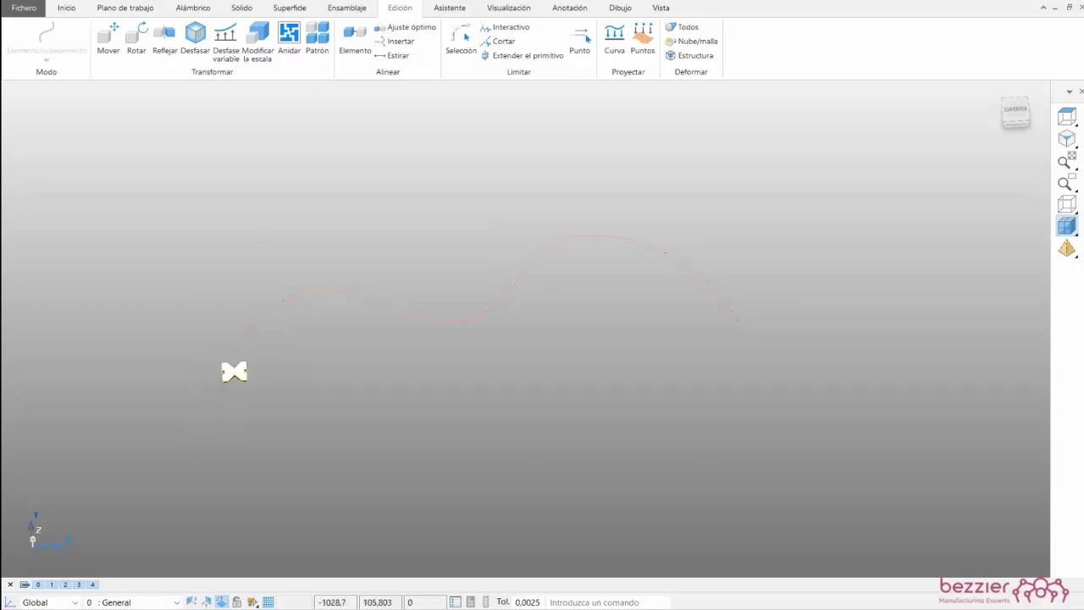
pyautogui.click(318, 38)
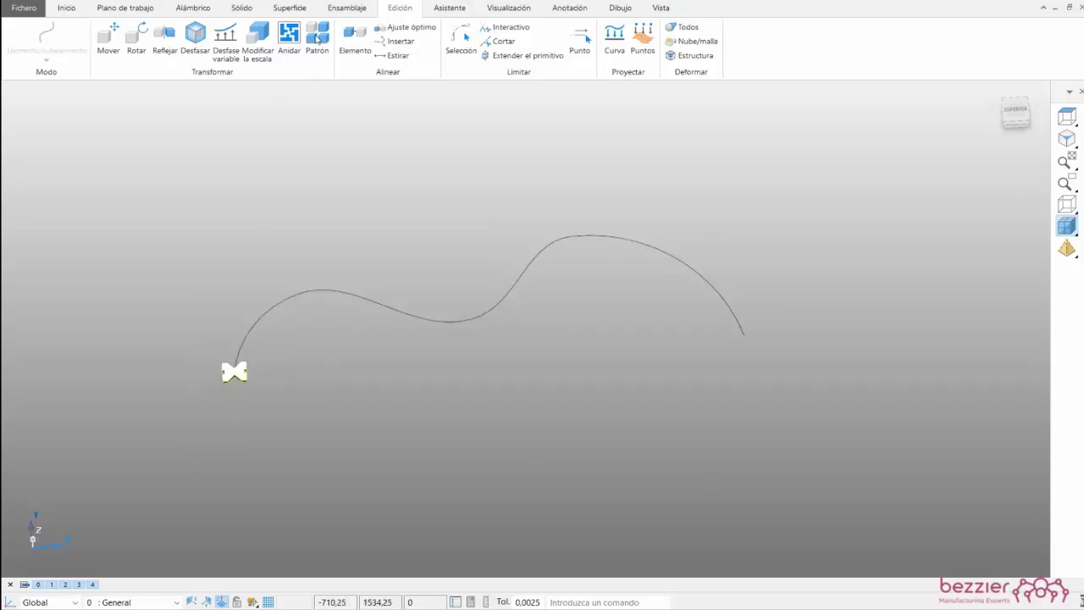
pyautogui.moveTo(221, 111); pyautogui.dragTo(817, 122)
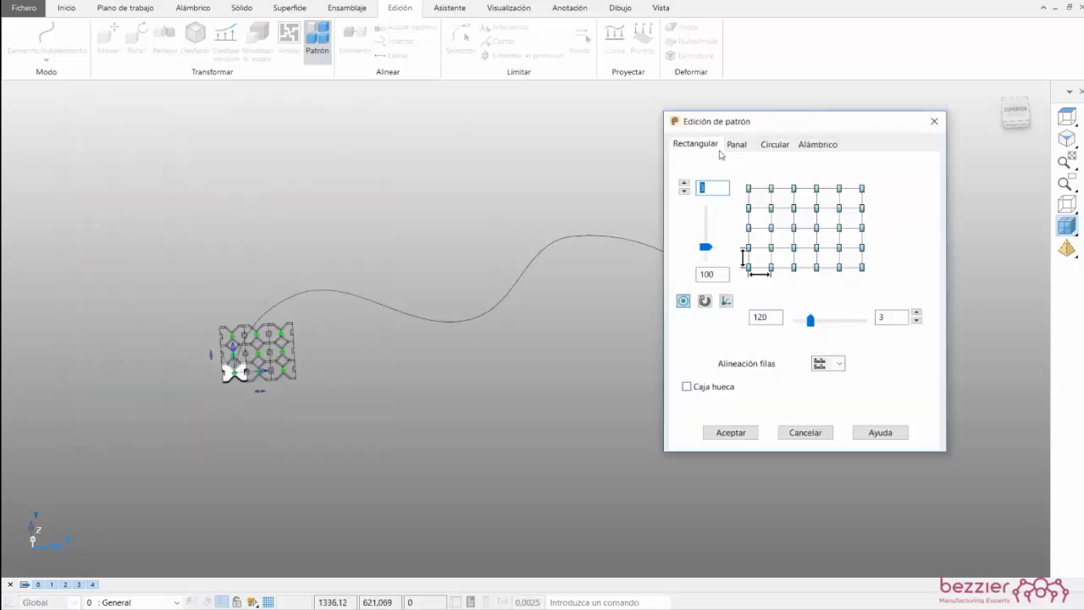
pyautogui.click(818, 145)
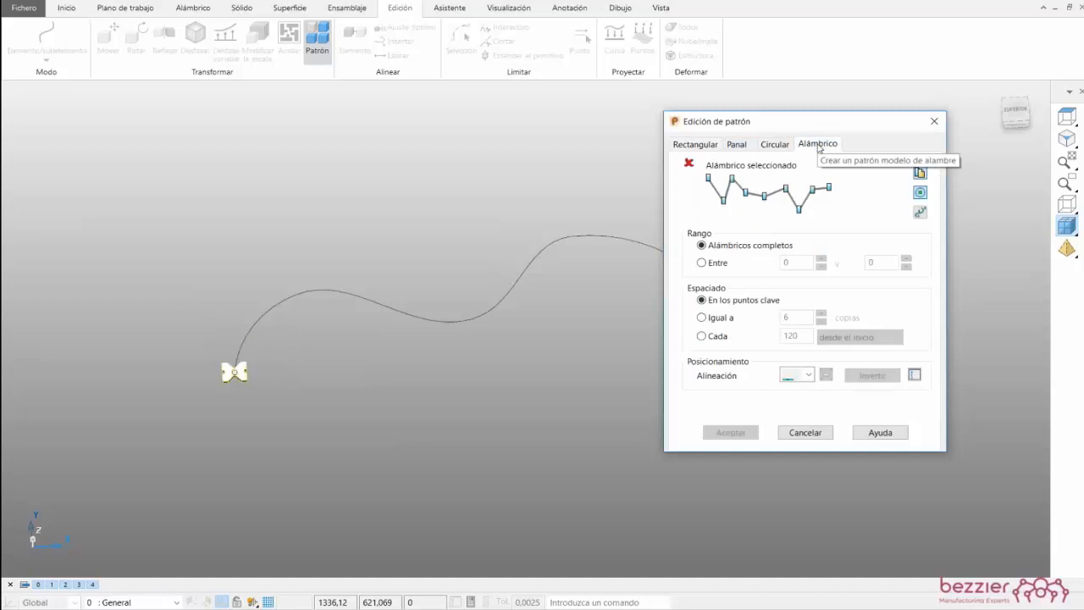
pyautogui.click(315, 290)
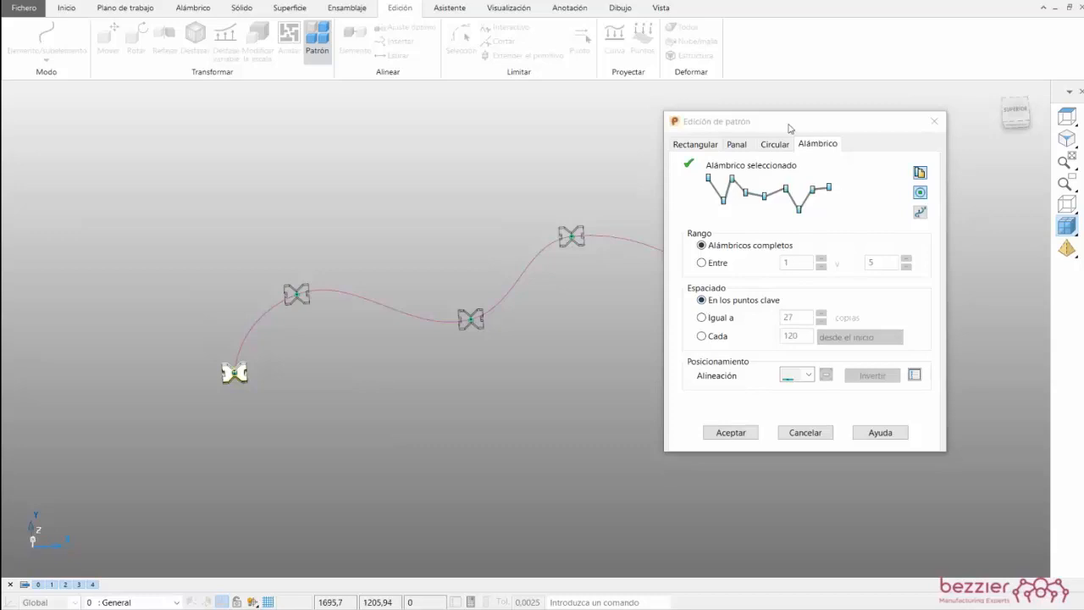
# - Accept the wireframe pattern and agree to create the problem report file
pyautogui.moveTo(788, 127); pyautogui.dragTo(24, 91)
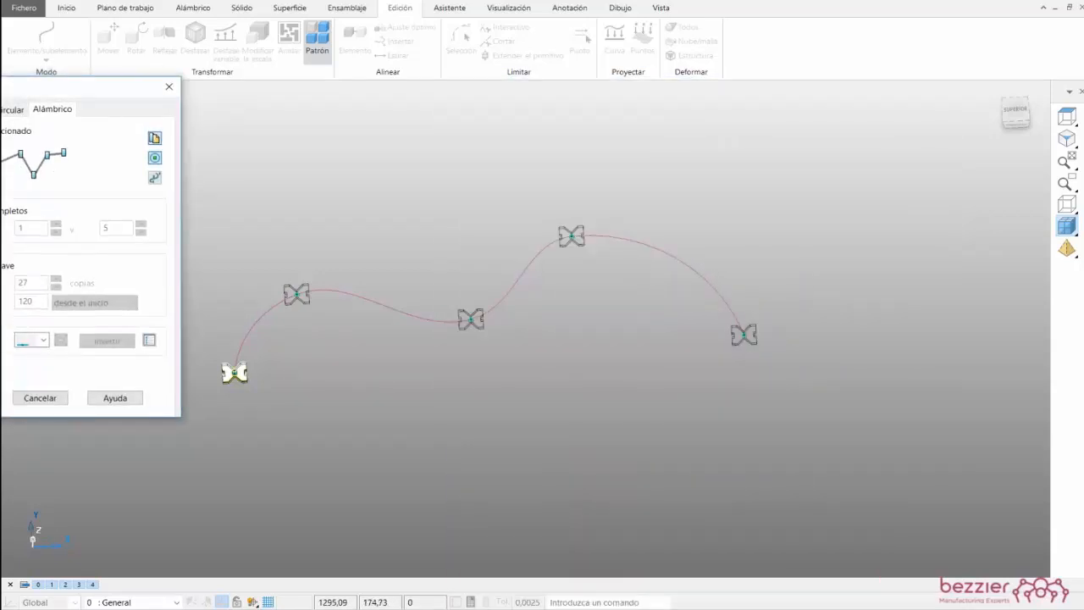
pyautogui.moveTo(117, 90); pyautogui.dragTo(289, 88)
pyautogui.click(138, 399)
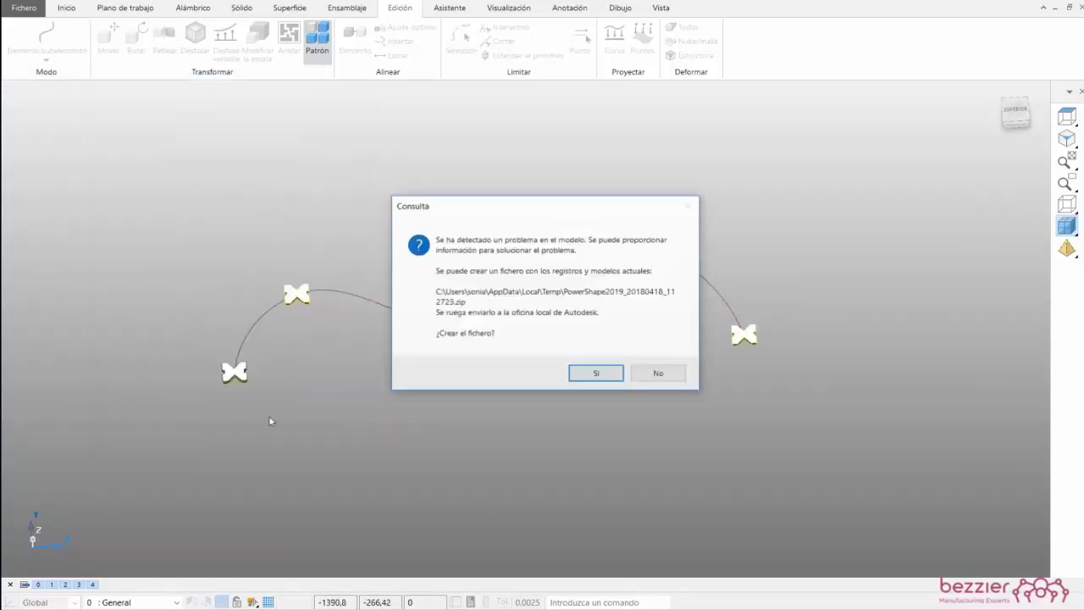
pyautogui.click(595, 373)
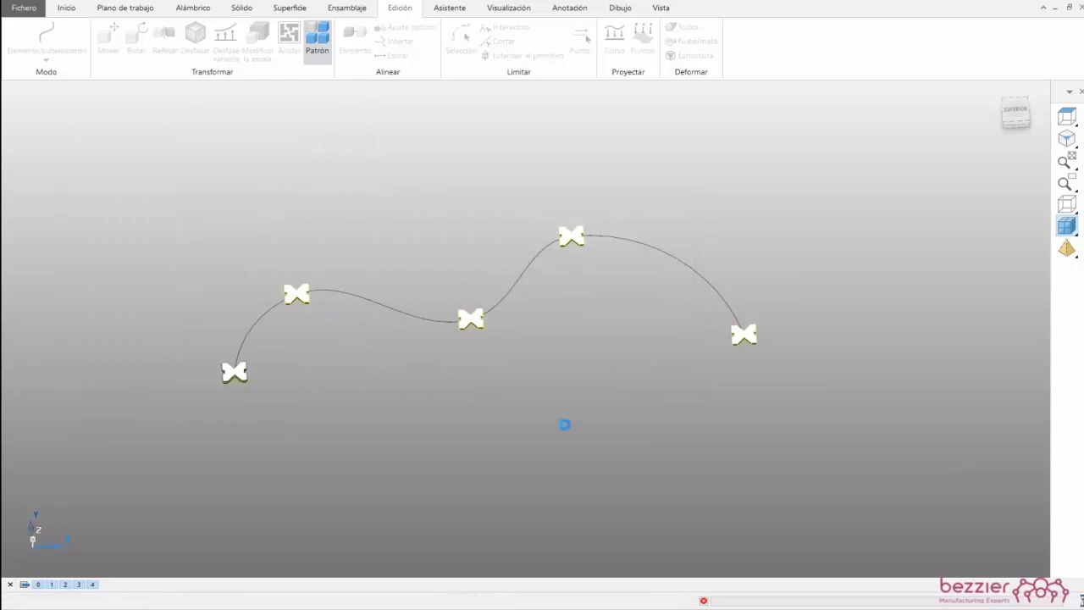
pyautogui.click(672, 365)
# - Delete the wavy curve, keeping only the five patterned symbols
pyautogui.moveTo(398, 268); pyautogui.dragTo(384, 335)
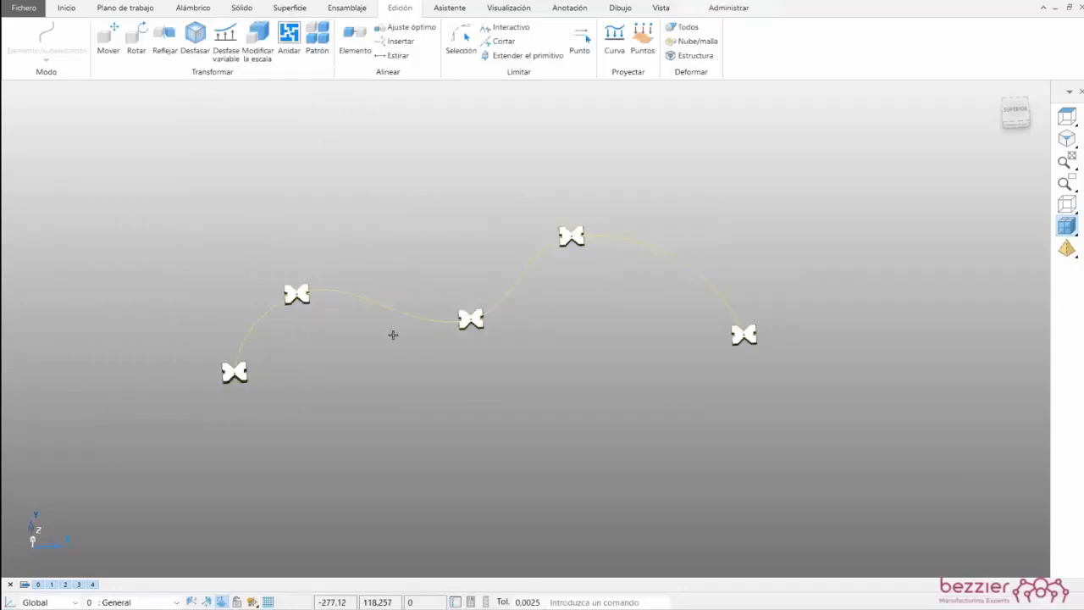
pyautogui.press('Delete')
pyautogui.hotkey('ctrl', 'z')
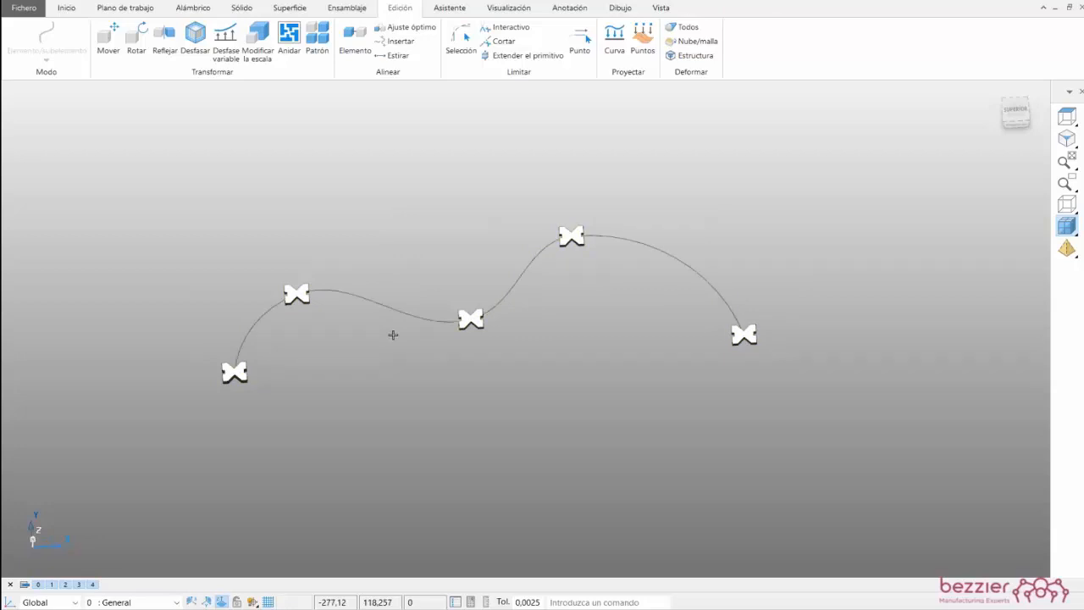
pyautogui.moveTo(424, 256); pyautogui.dragTo(378, 379)
pyautogui.press('Delete')
pyautogui.moveTo(559, 327); pyautogui.dragTo(291, 345, button='middle')
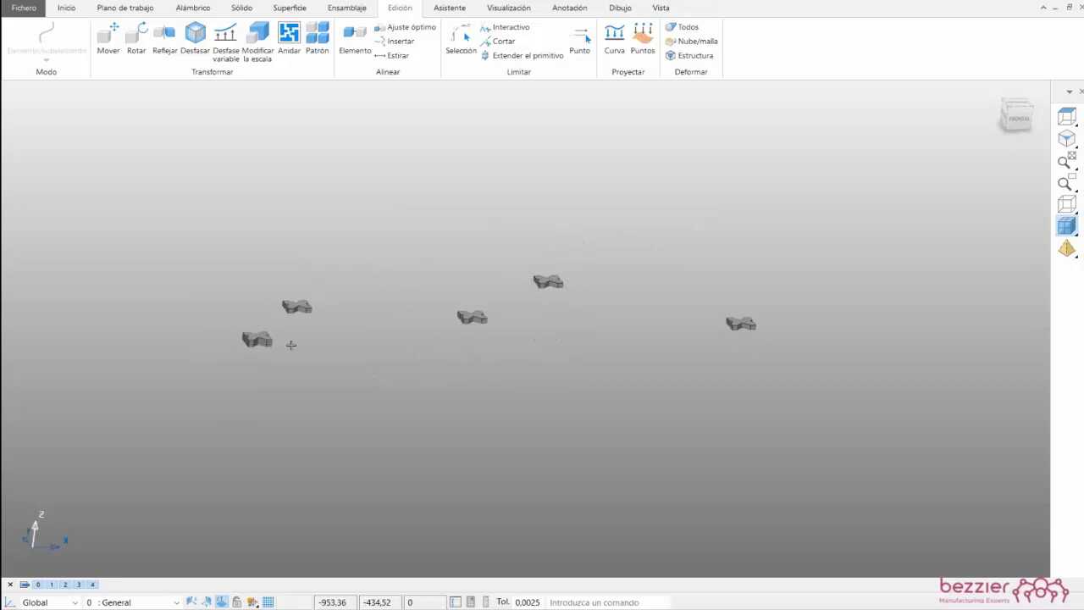
pyautogui.moveTo(322, 290); pyautogui.dragTo(290, 319, button='middle')
pyautogui.scroll(3, 297, 356)
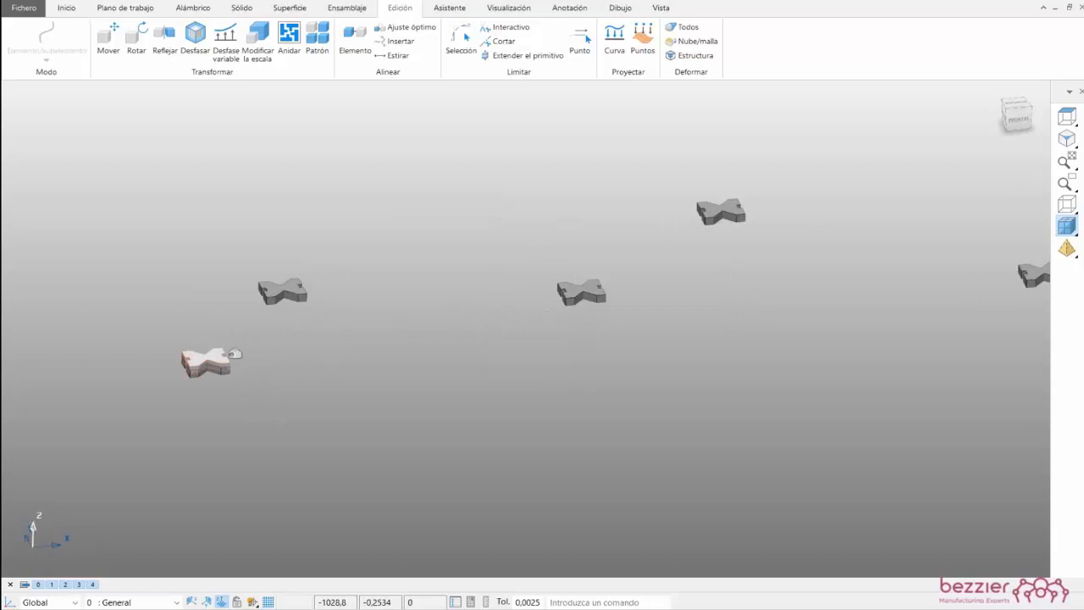
pyautogui.click(220, 357)
pyautogui.click(380, 272)
pyautogui.scroll(-4, 597, 166)
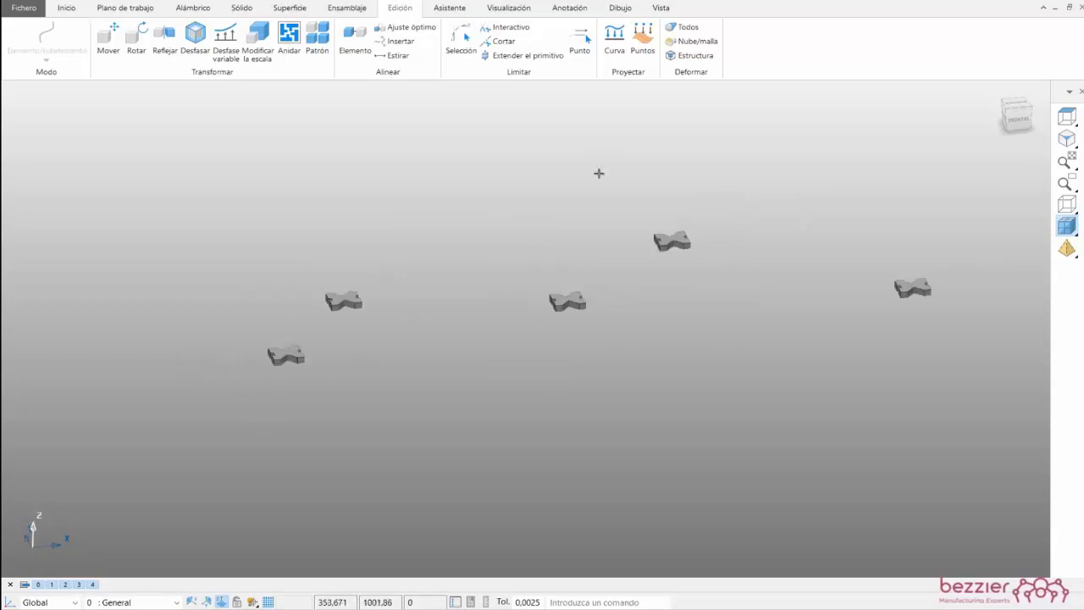
# - Set parameter Z to 100, apply it, dismiss the internal error notice and close the parameter editor
pyautogui.click(73, 10)
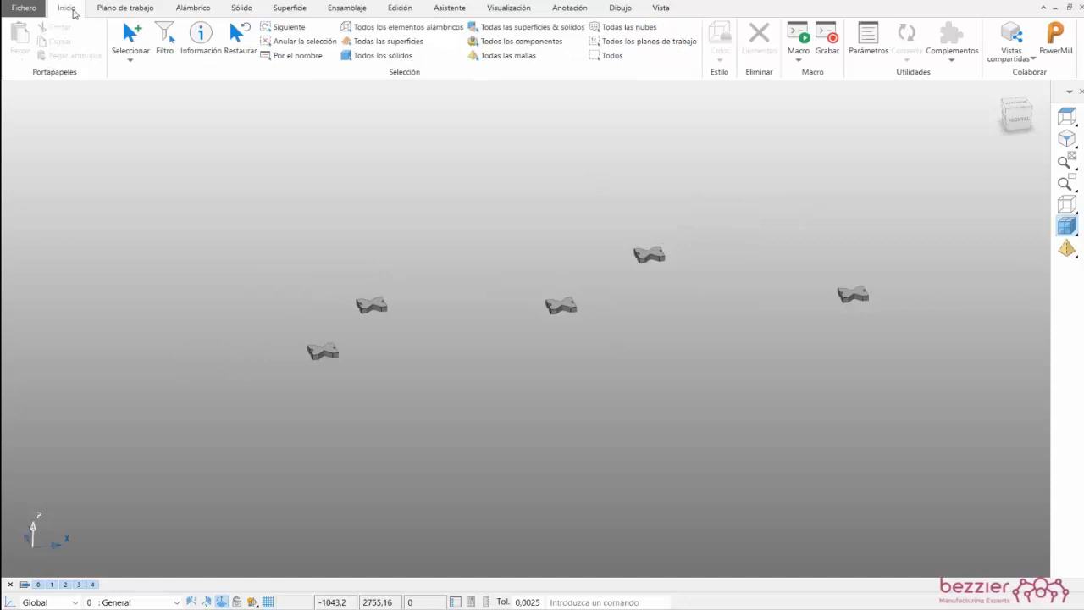
pyautogui.click(874, 53)
pyautogui.click(253, 79)
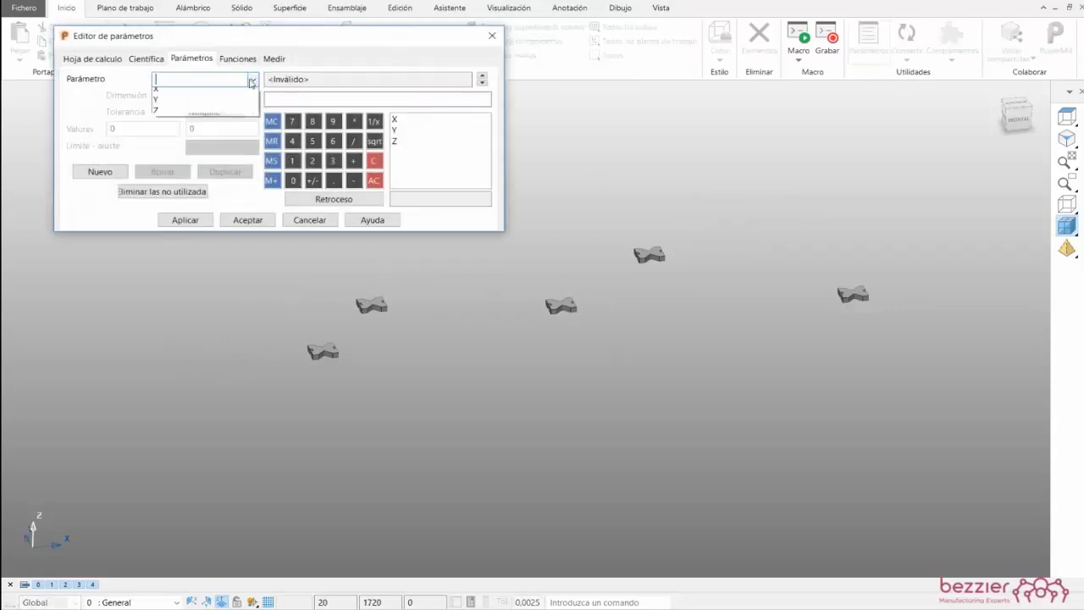
pyautogui.click(161, 116)
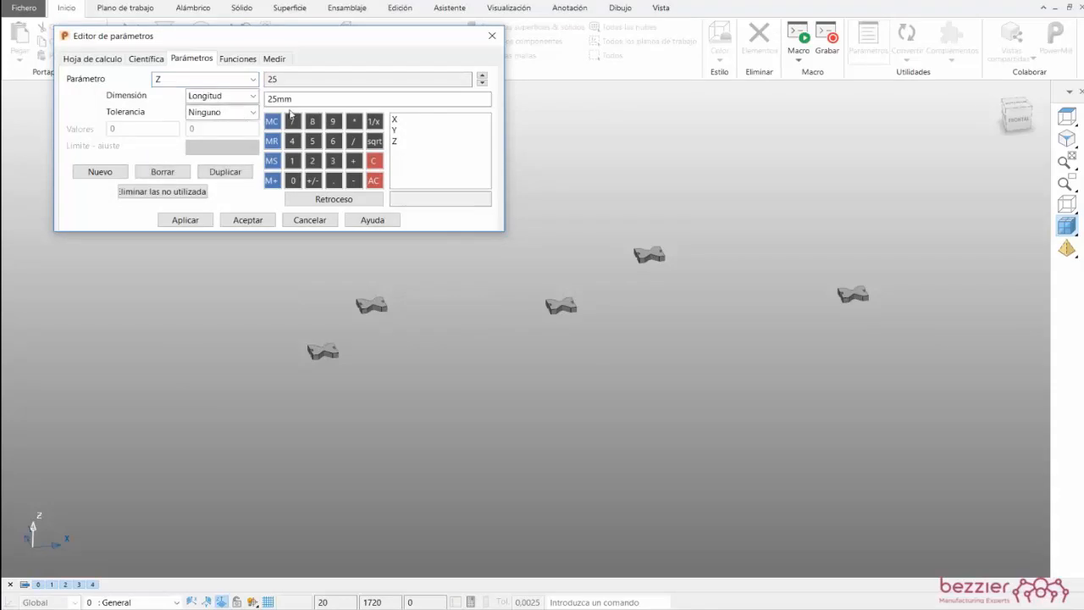
pyautogui.moveTo(293, 99); pyautogui.dragTo(263, 97)
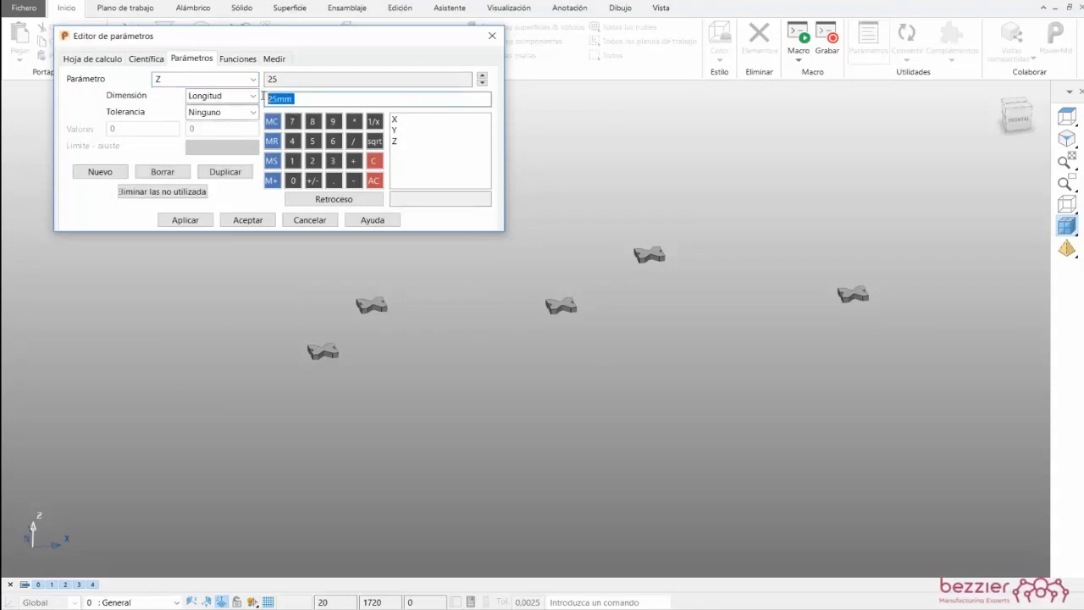
pyautogui.write('100')
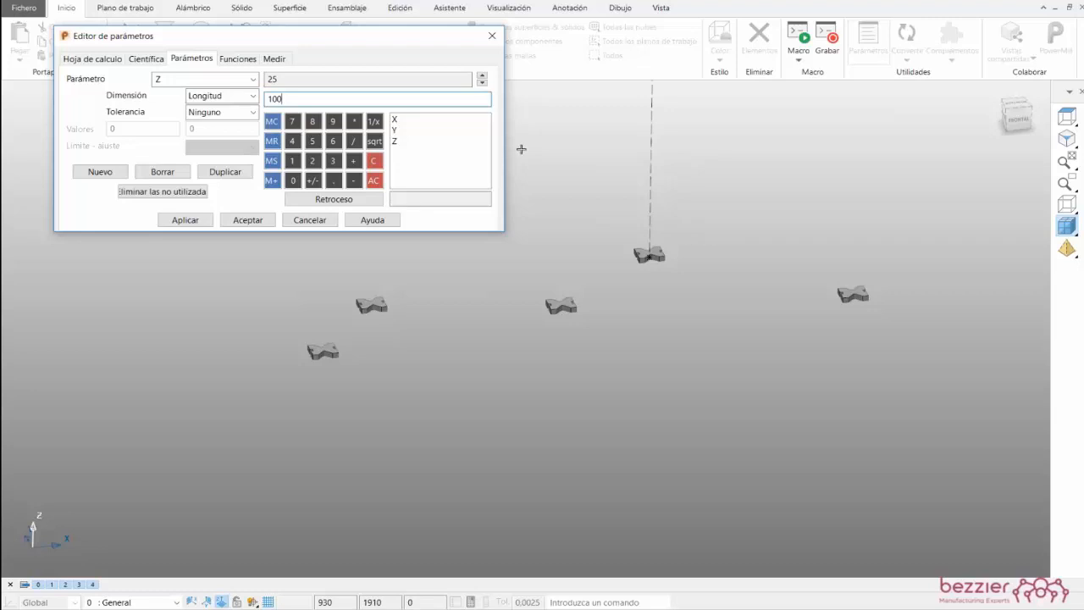
pyautogui.click(181, 221)
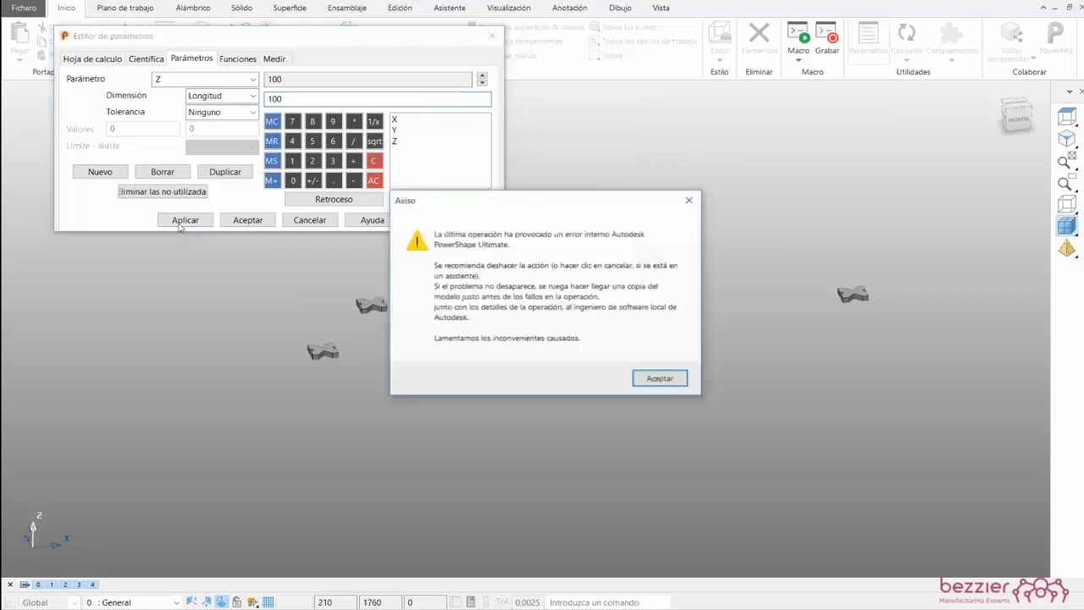
pyautogui.click(659, 378)
pyautogui.click(260, 223)
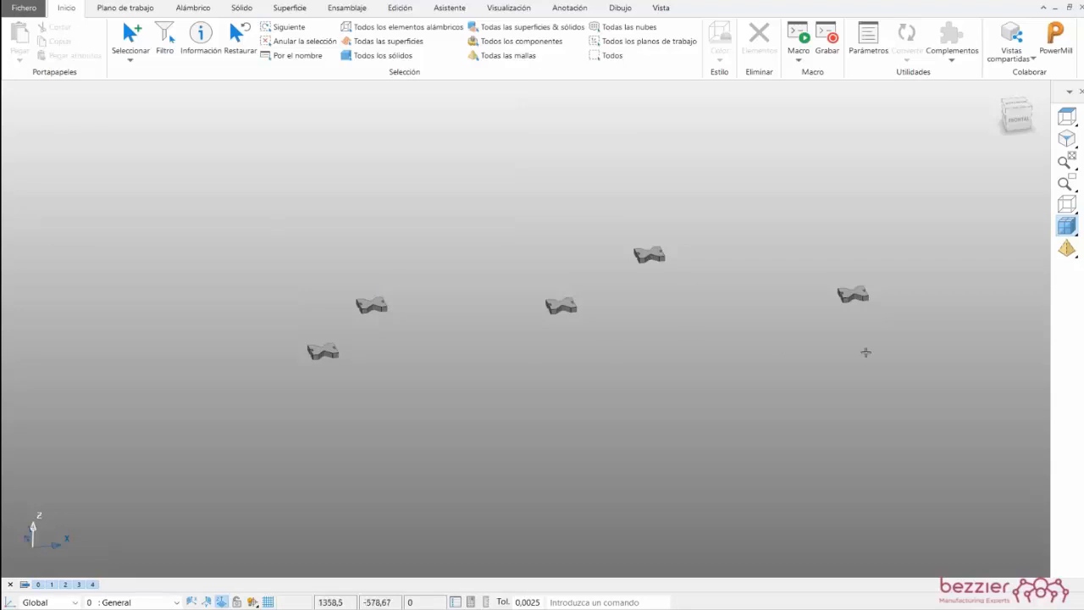
# - Select all five patterned symbols and convert them into solids
pyautogui.moveTo(494, 407); pyautogui.dragTo(582, 342, button='middle')
pyautogui.moveTo(256, 202); pyautogui.dragTo(983, 410)
pyautogui.rightClick(836, 297)
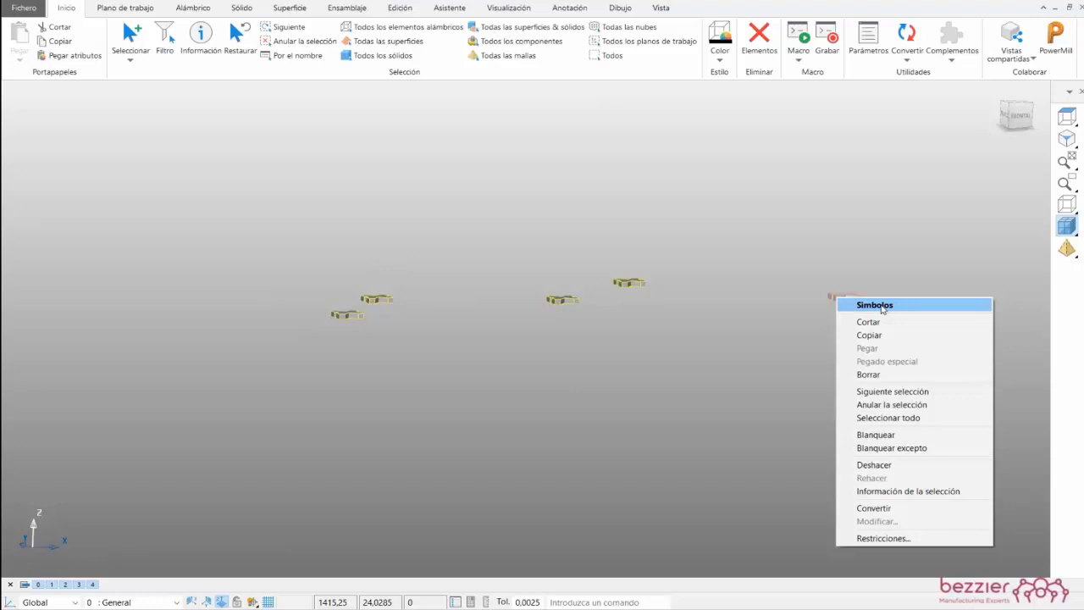
pyautogui.click(877, 509)
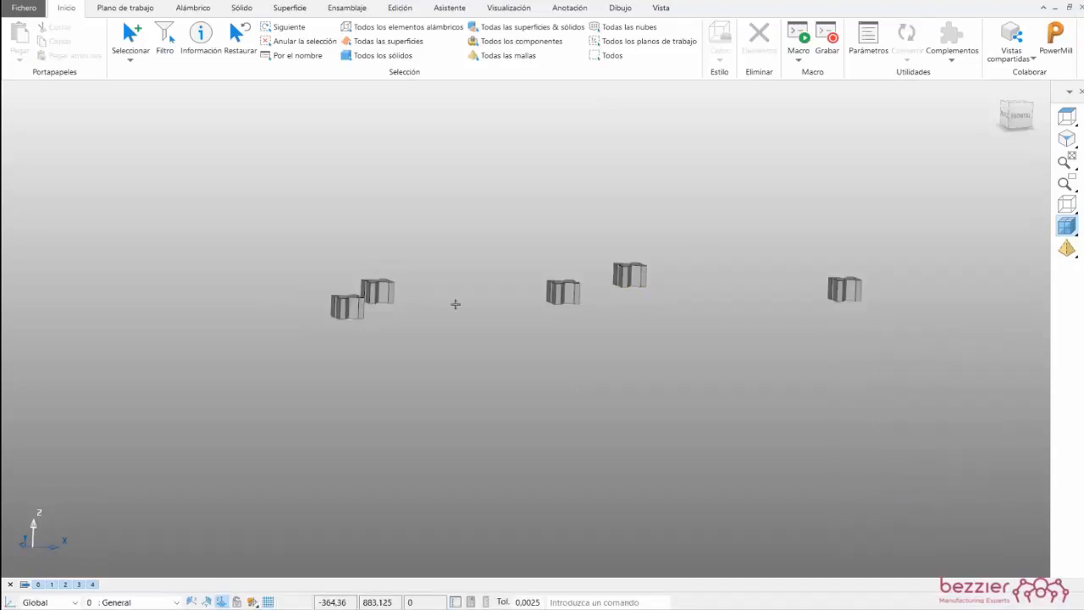
# - Check the direction 1 length of the rightmost solid's extrusion, cancel without changes and review the converted solids
pyautogui.doubleClick(853, 292)
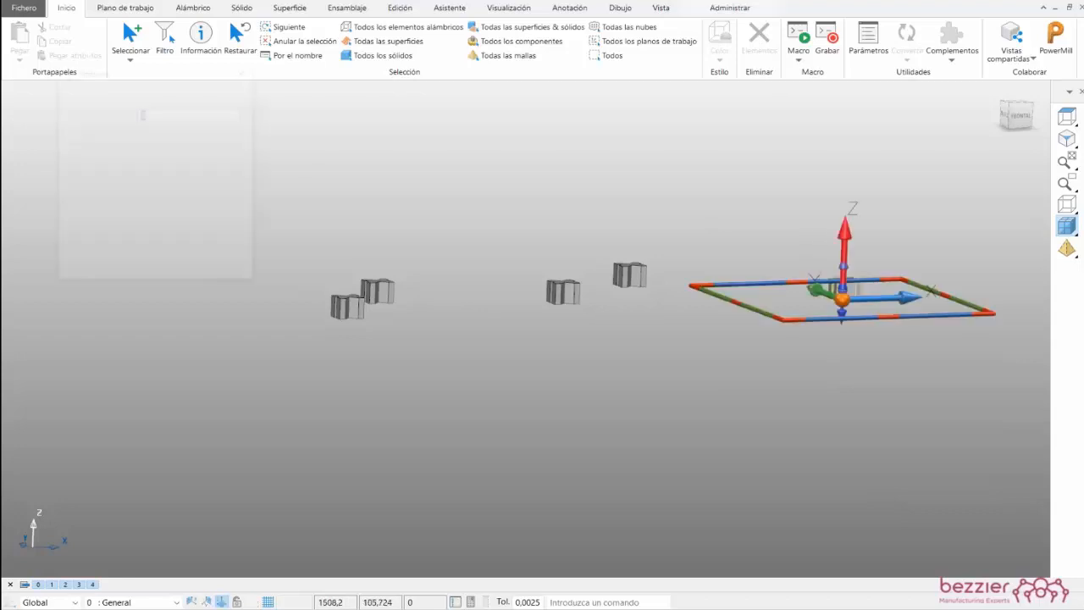
pyautogui.doubleClick(192, 149)
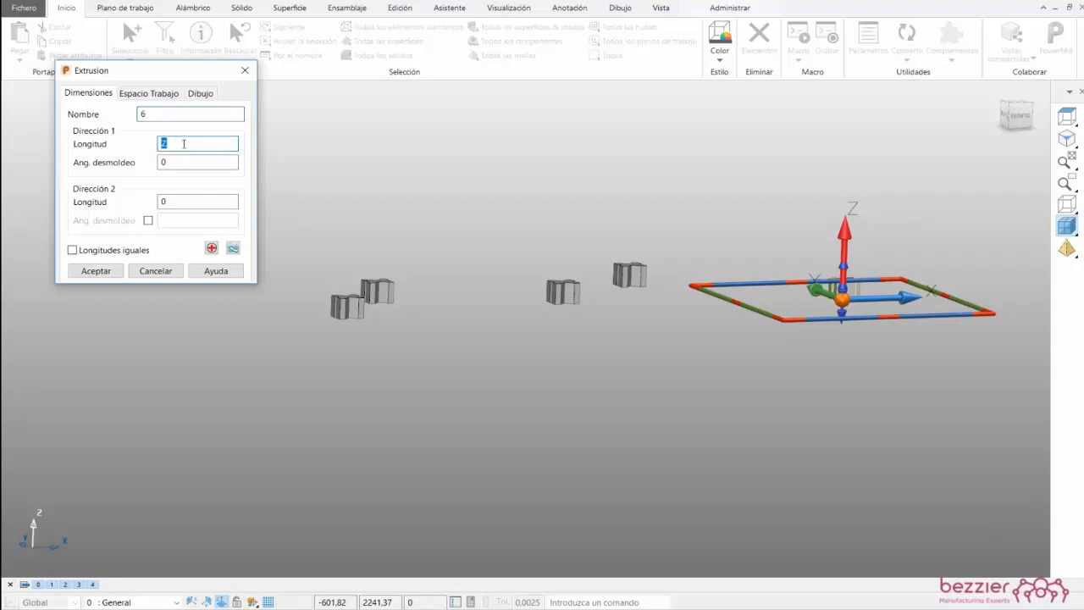
pyautogui.click(155, 271)
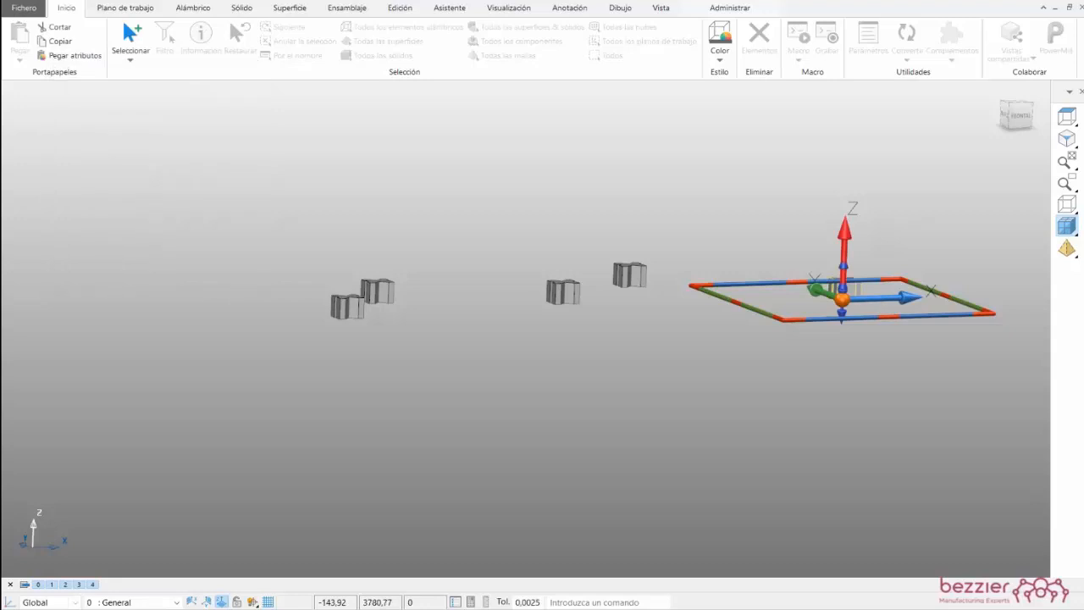
pyautogui.click(346, 181)
pyautogui.moveTo(770, 155); pyautogui.dragTo(757, 175, button='middle')
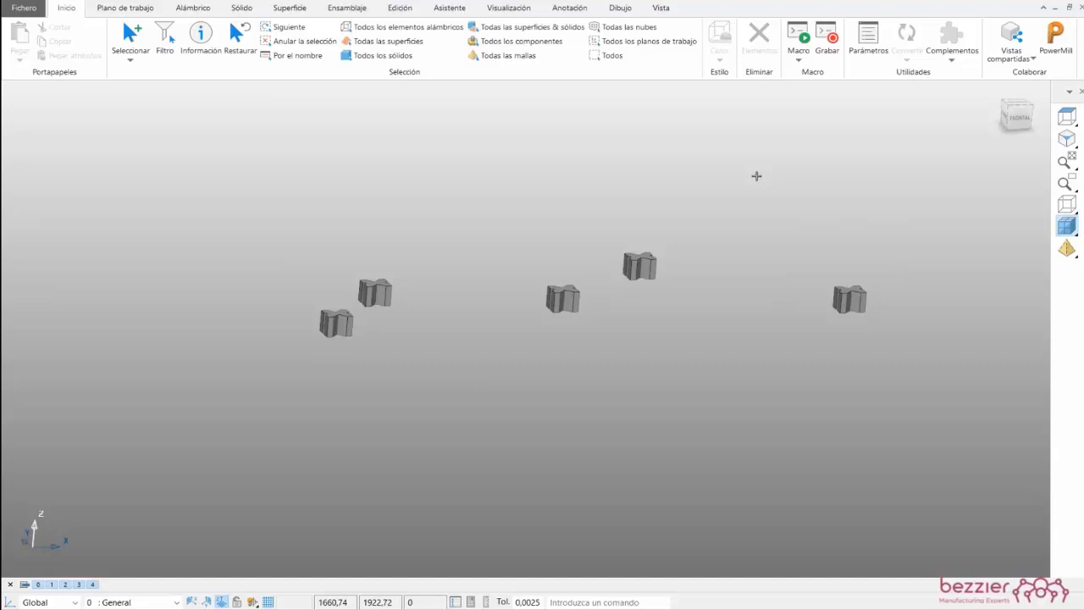
pyautogui.moveTo(467, 232); pyautogui.dragTo(449, 283, button='middle')
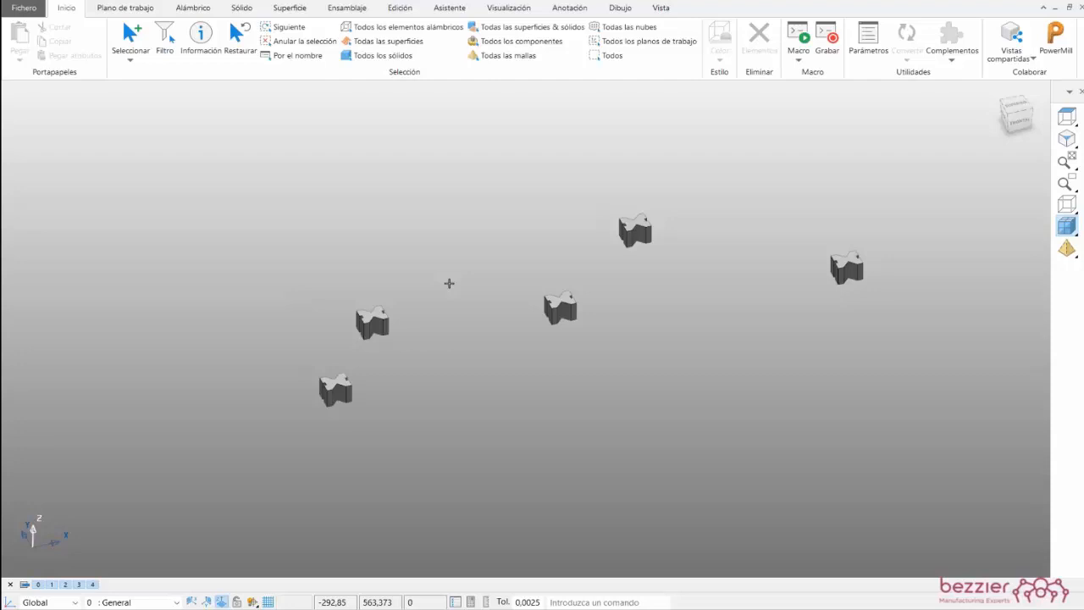
# - Switch to the PowerPoint presentation, resume the slideshow and advance to the closing Gracias slide
pyautogui.press('super+Tab')
pyautogui.click(299, 360)
pyautogui.doubleClick(516, 234)
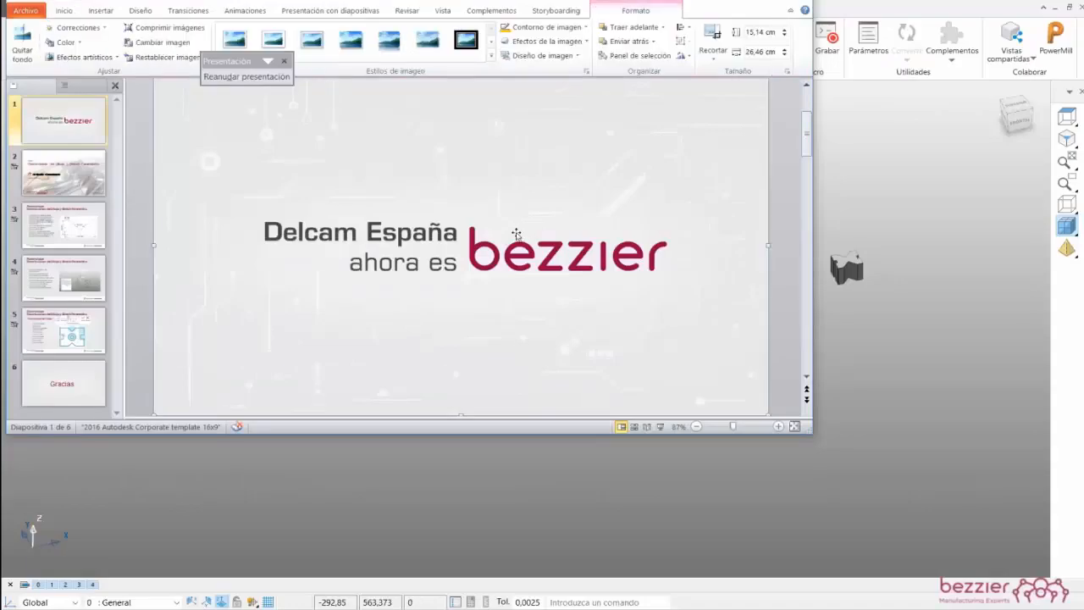
pyautogui.click(246, 77)
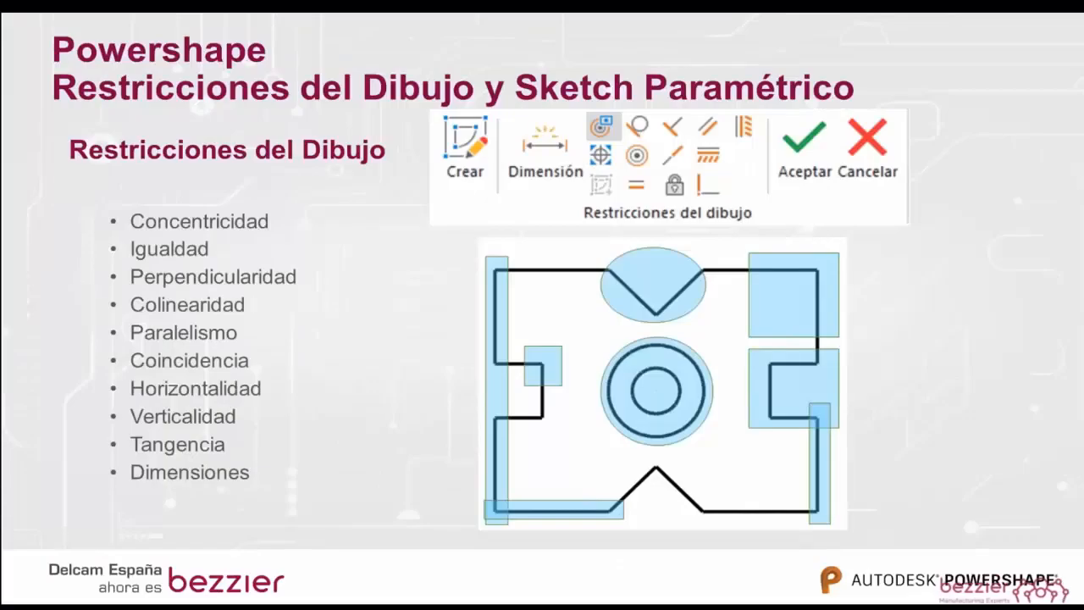
pyautogui.press('Right')
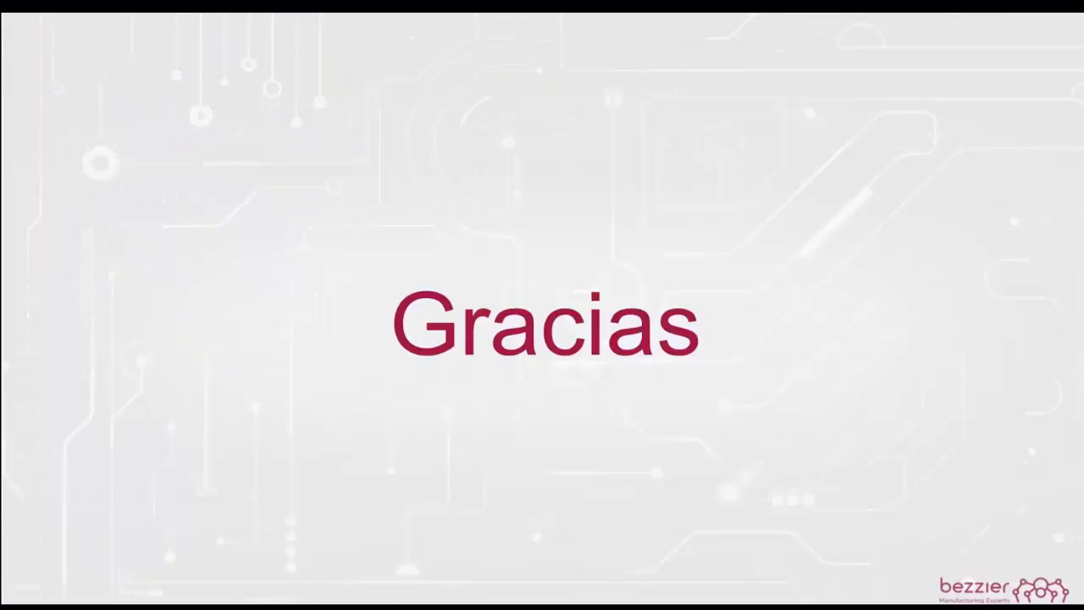